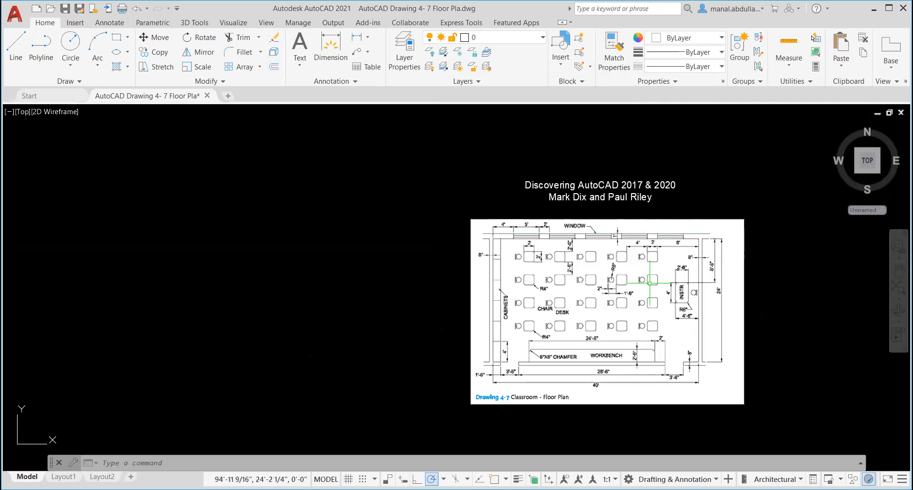
Step: Examine the room, window, furniture and workbench dimensions on the classroom floor plan reference image
{"action": "scroll", "coordinate": [638, 298], "scroll_direction": "up", "scroll_amount": 4}
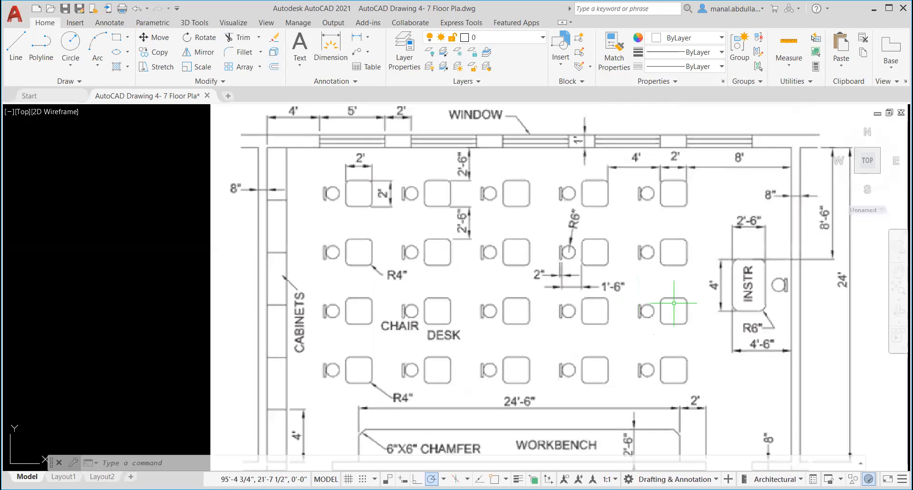
{"action": "scroll", "coordinate": [638, 299], "scroll_direction": "down", "scroll_amount": 2}
{"action": "middle_click_drag", "start_coordinate": [596, 318], "coordinate": [560, 263]}
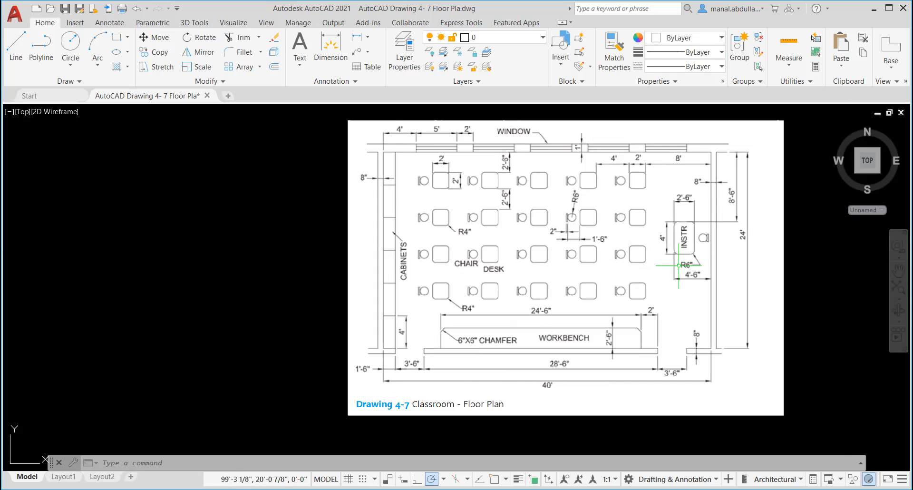
{"action": "scroll", "coordinate": [679, 265], "scroll_direction": "up", "scroll_amount": 2}
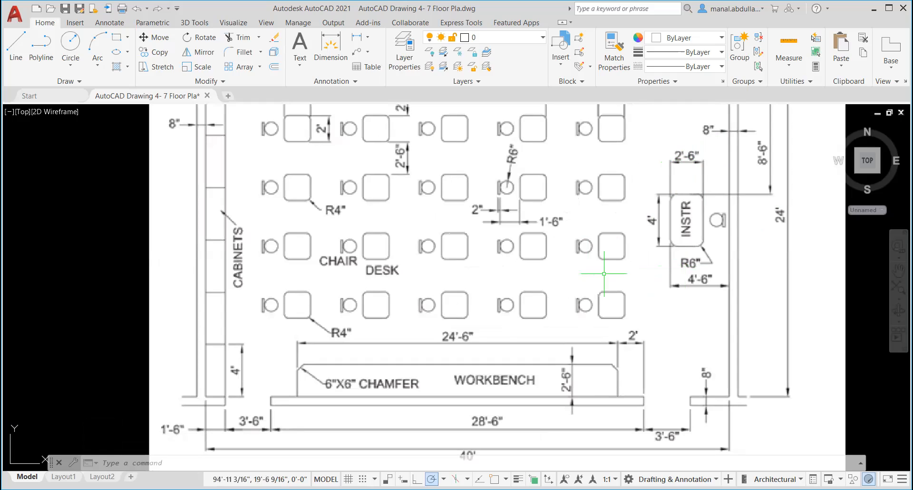
{"action": "scroll", "coordinate": [604, 273], "scroll_direction": "down", "scroll_amount": 2}
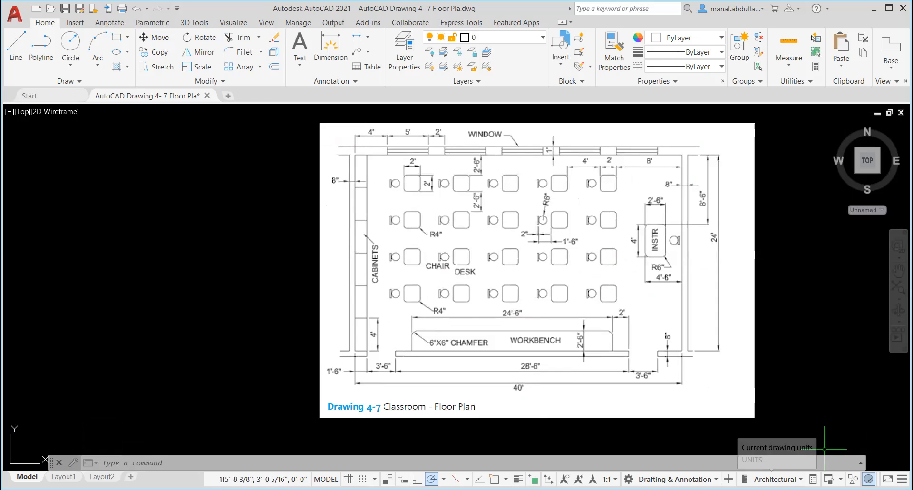
Step: Configure the drawing's length units as Architectural with a precision of 0'-0 1/16"
{"action": "left_click", "coordinate": [775, 479]}
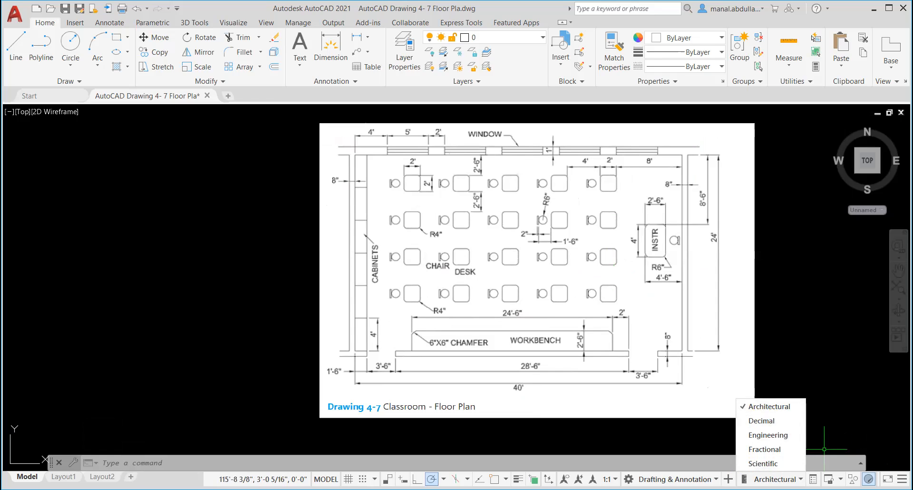
{"action": "left_click", "coordinate": [903, 479]}
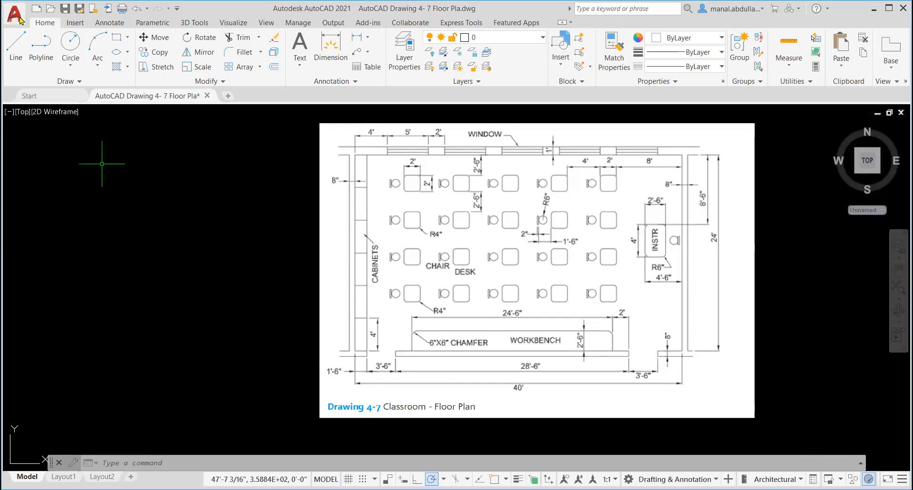
{"action": "left_click", "coordinate": [19, 21]}
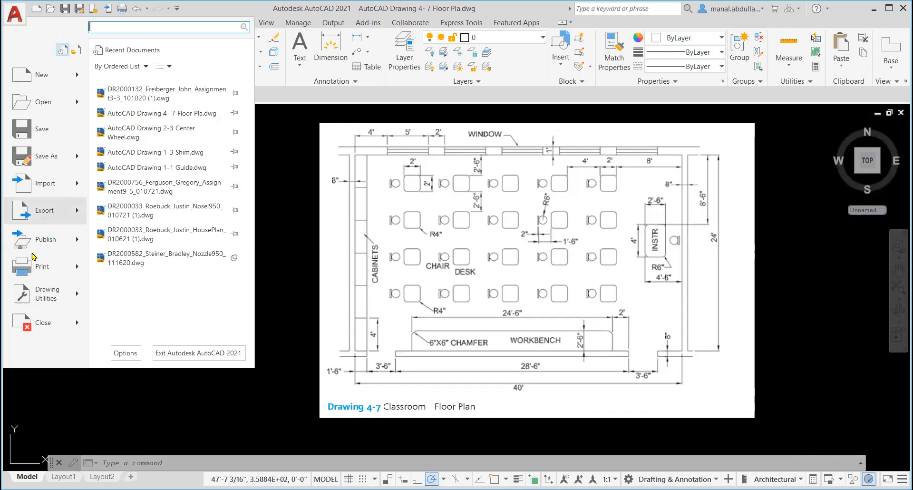
{"action": "left_click", "coordinate": [72, 298]}
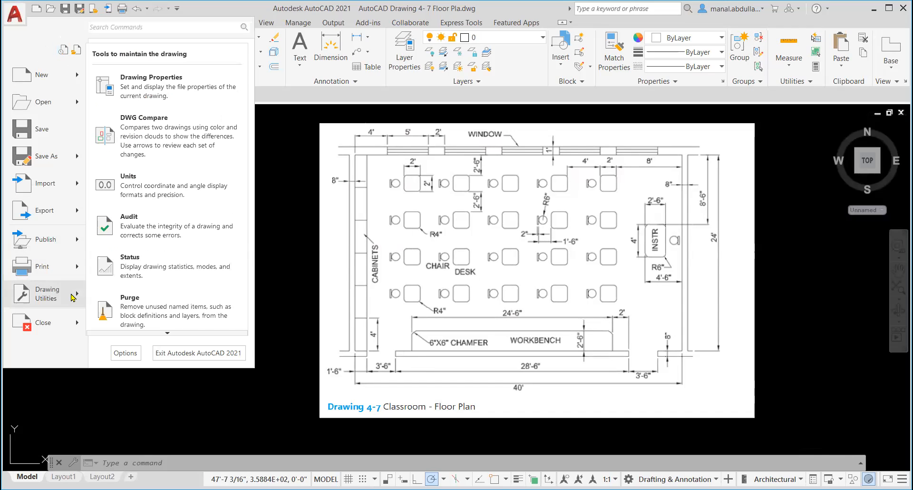
{"action": "left_click", "coordinate": [127, 187]}
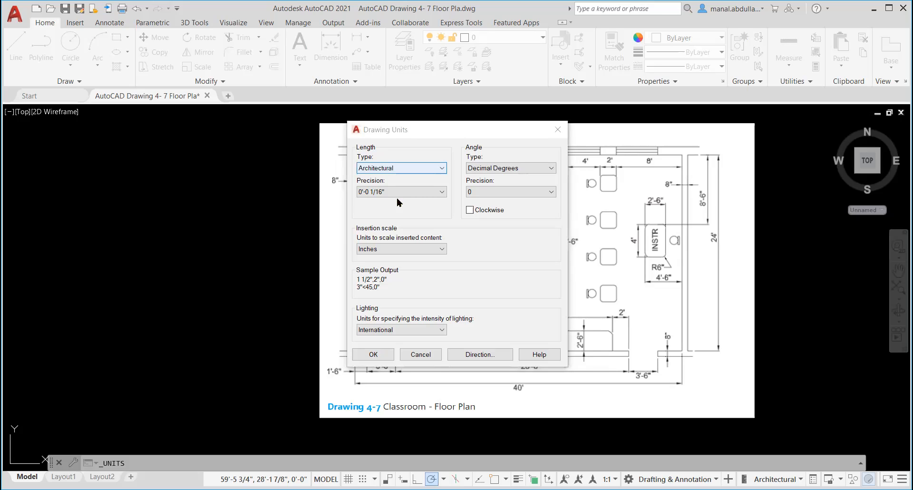
{"action": "key", "text": "Escape"}
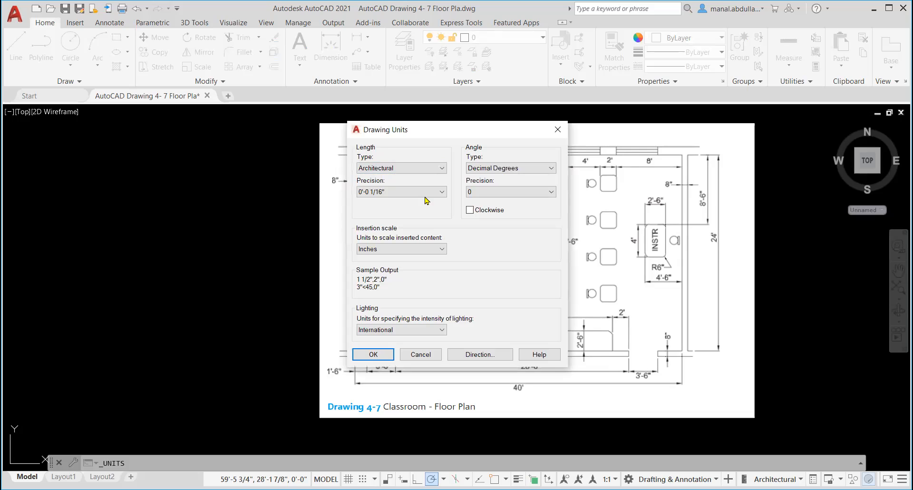
{"action": "left_click", "coordinate": [441, 193]}
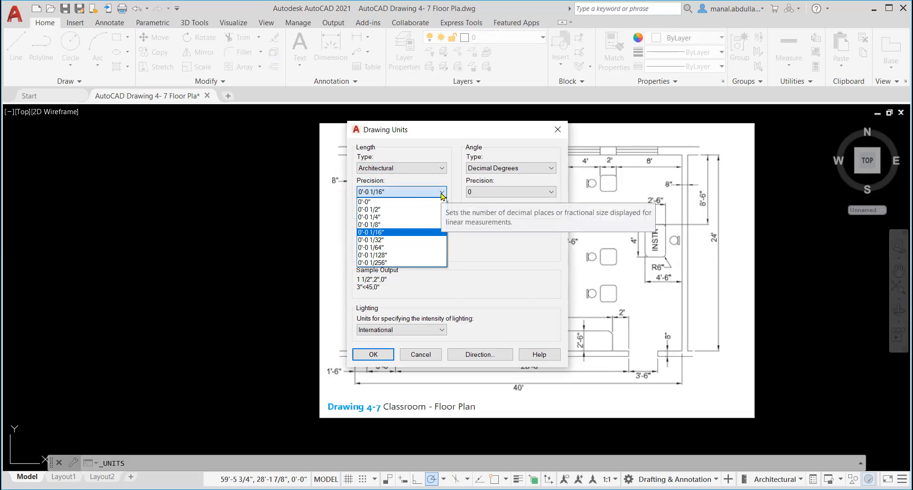
{"action": "left_click", "coordinate": [389, 233]}
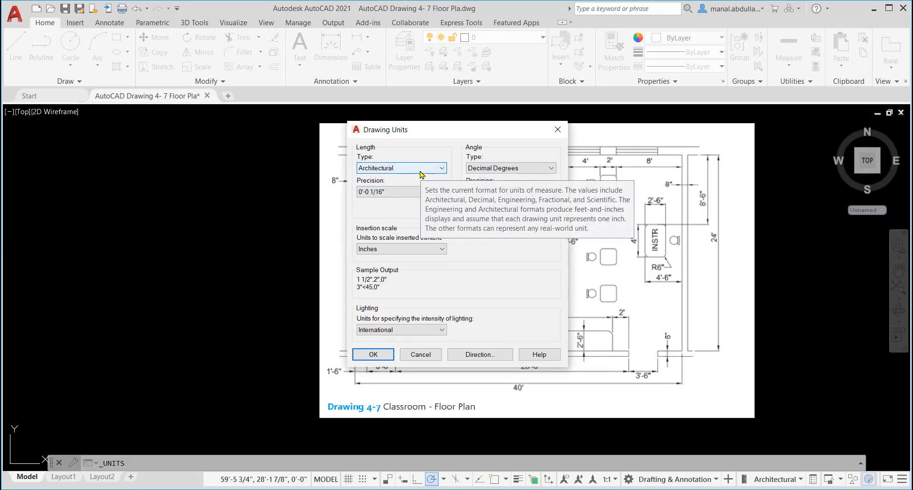
{"action": "left_click", "coordinate": [378, 355]}
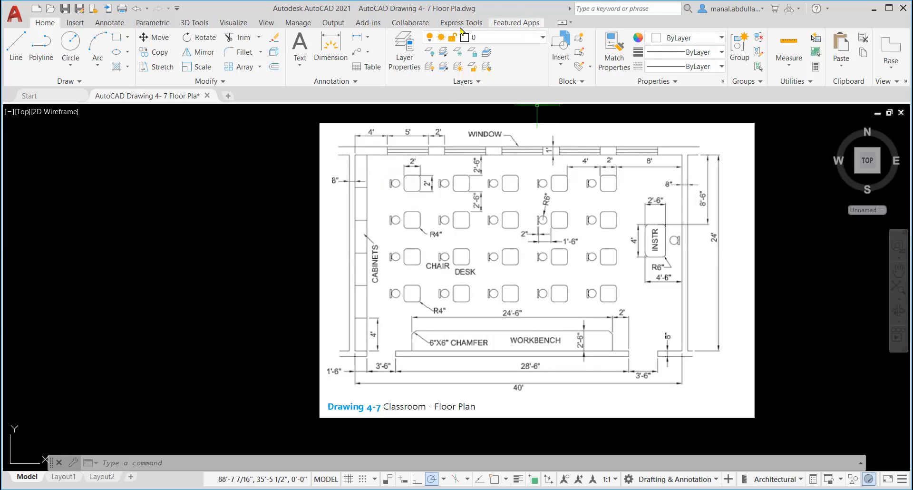
Step: Create a new layer named Wall and give it the colour white
{"action": "left_click", "coordinate": [409, 67]}
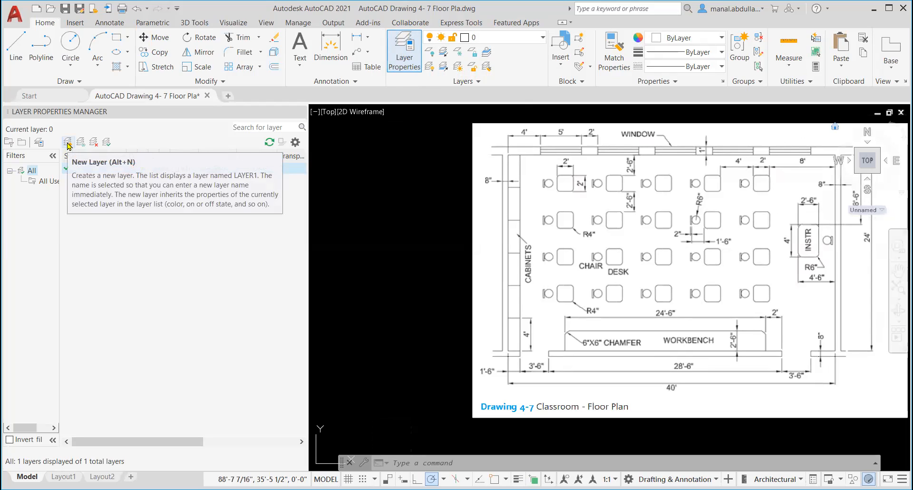
{"action": "left_click", "coordinate": [68, 145]}
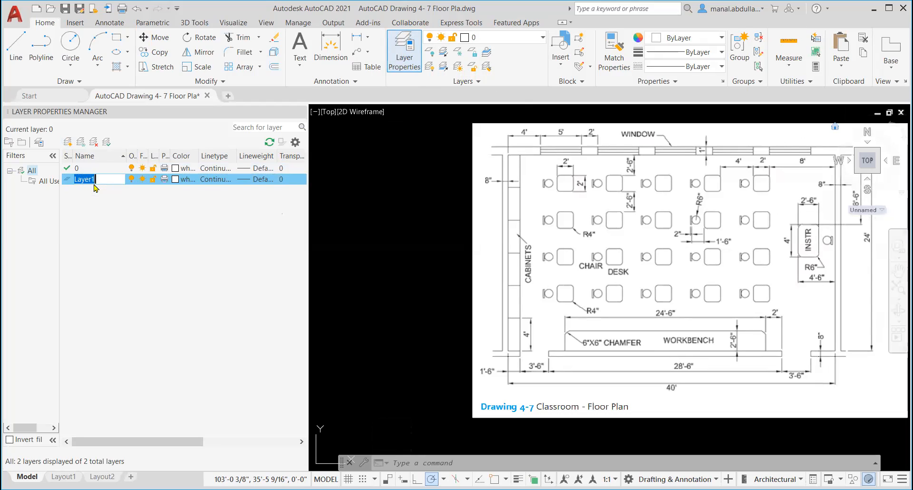
{"action": "type", "text": "Wall"}
{"action": "key", "text": "Return"}
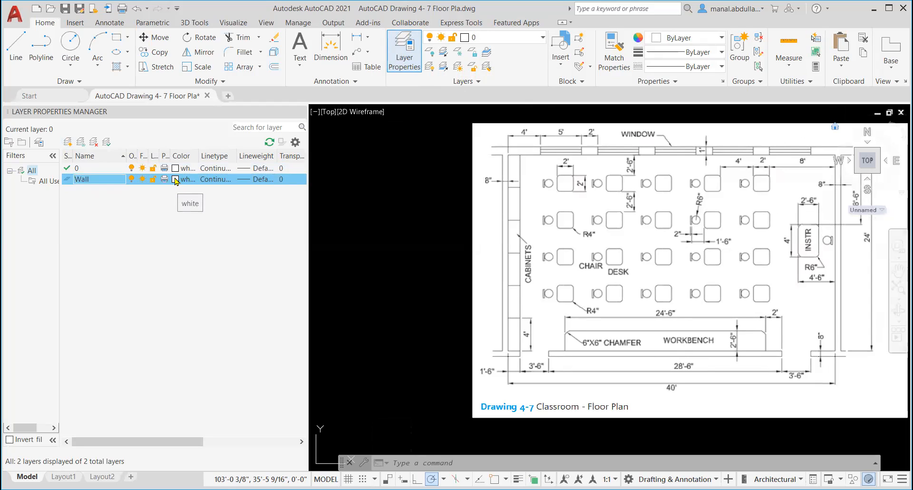
{"action": "left_click", "coordinate": [175, 180]}
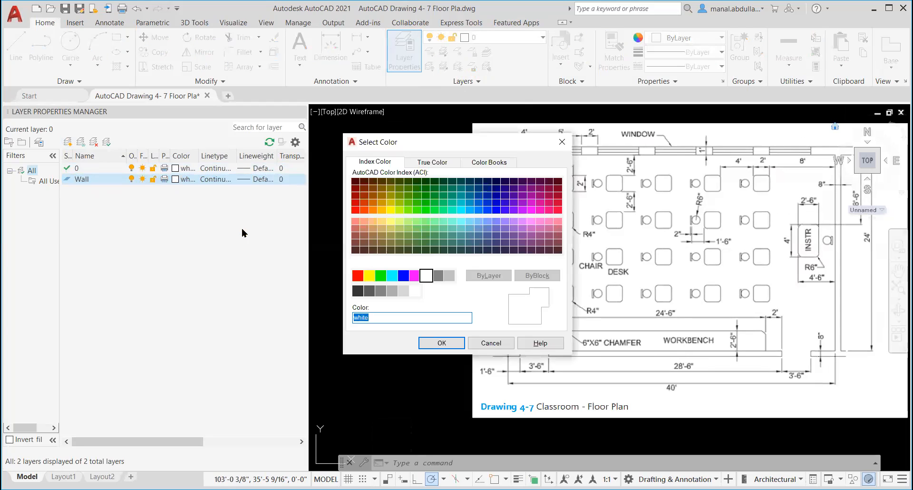
{"action": "left_click", "coordinate": [426, 276]}
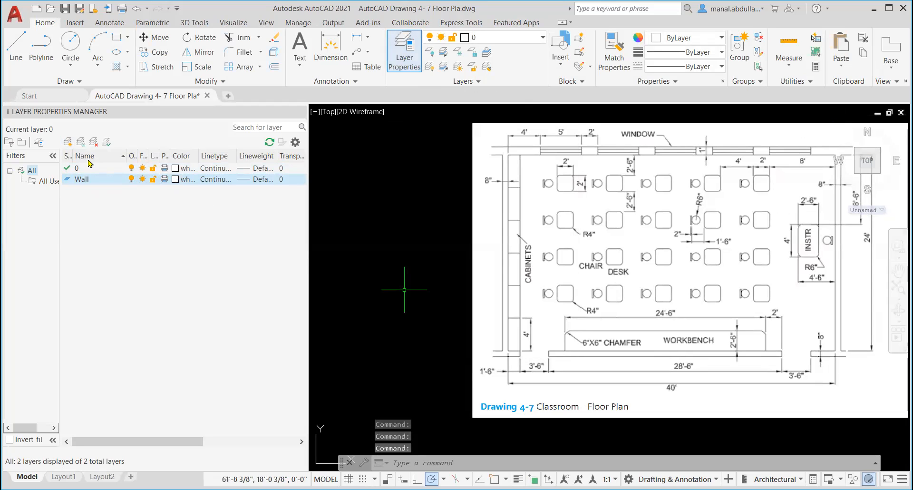
Step: Create a new layer named Windows and set its colour to blue
{"action": "left_click", "coordinate": [68, 142]}
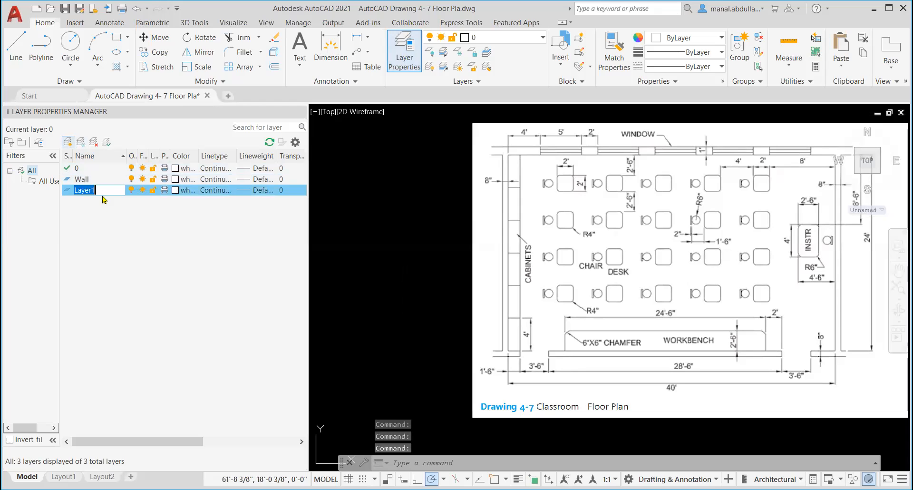
{"action": "type", "text": "Windows"}
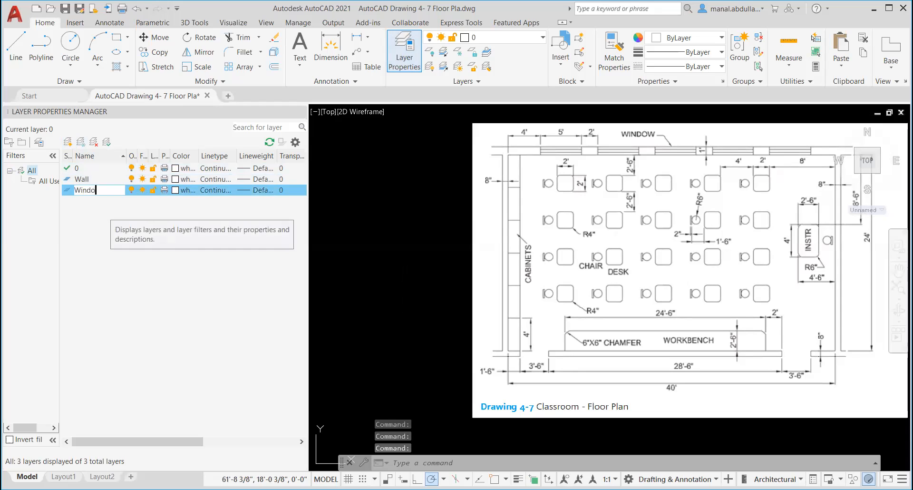
{"action": "left_click", "coordinate": [177, 191]}
{"action": "left_click", "coordinate": [175, 190]}
{"action": "left_click", "coordinate": [403, 275]}
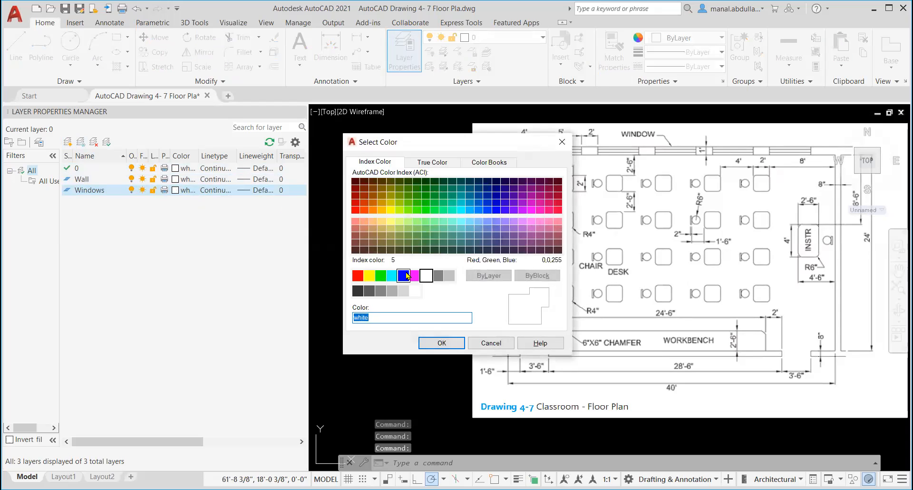
{"action": "left_click", "coordinate": [442, 343]}
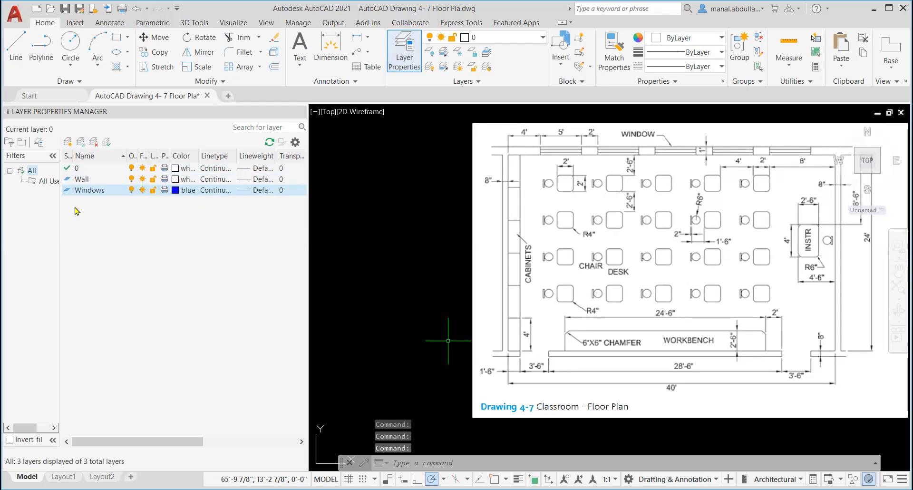
Step: Create a new layer named Furnitures and set its colour to yellow
{"action": "left_click", "coordinate": [68, 143]}
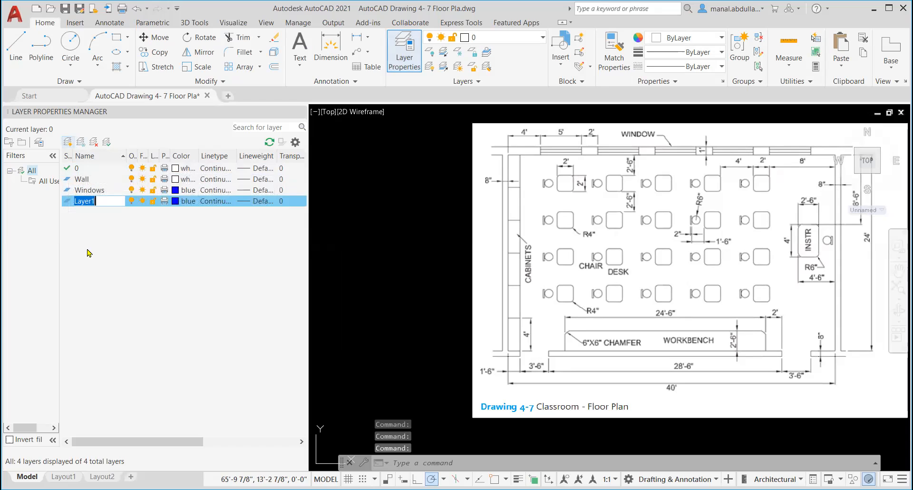
{"action": "type", "text": "Furniture"}
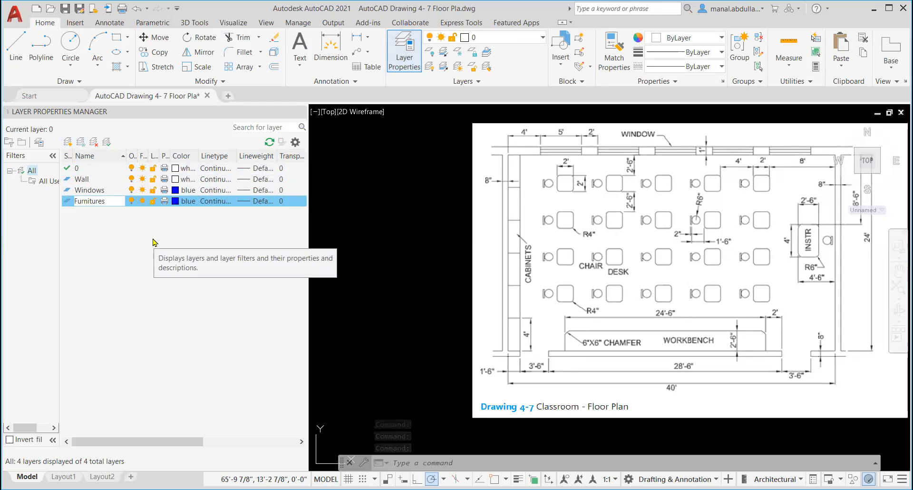
{"action": "type", "text": "s"}
{"action": "key", "text": "Return"}
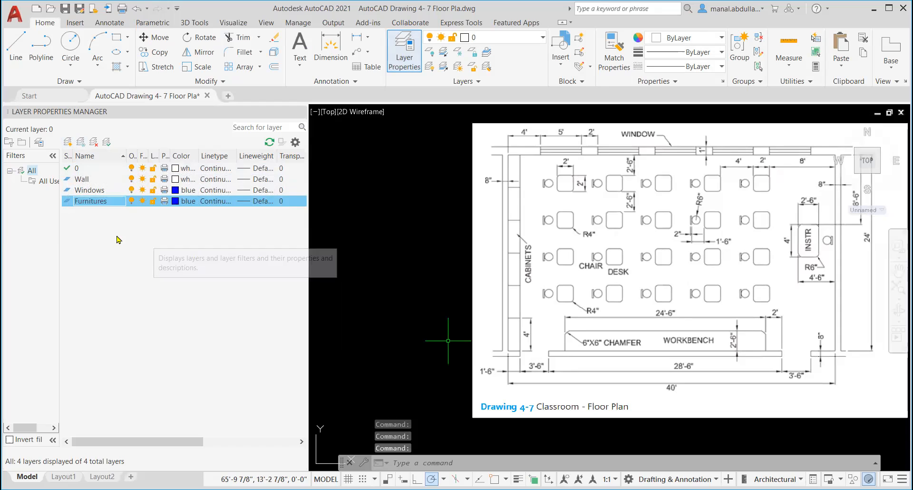
{"action": "left_click", "coordinate": [175, 201]}
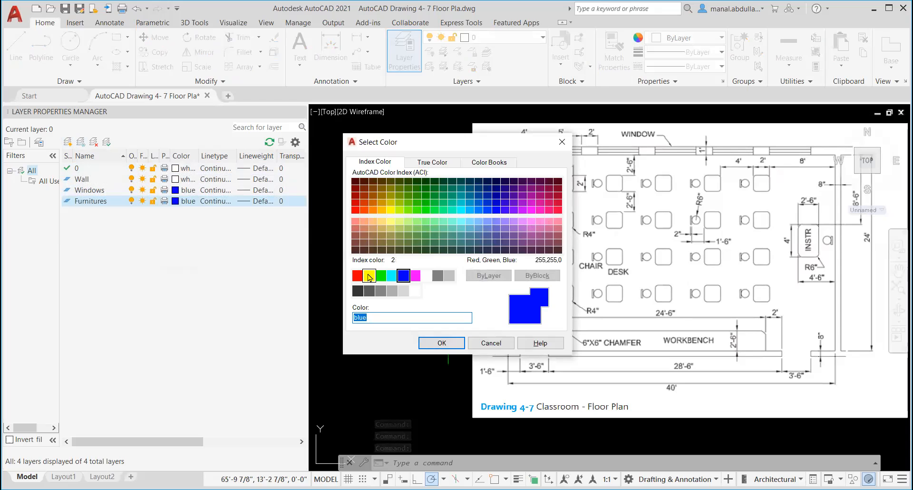
{"action": "left_click", "coordinate": [369, 276]}
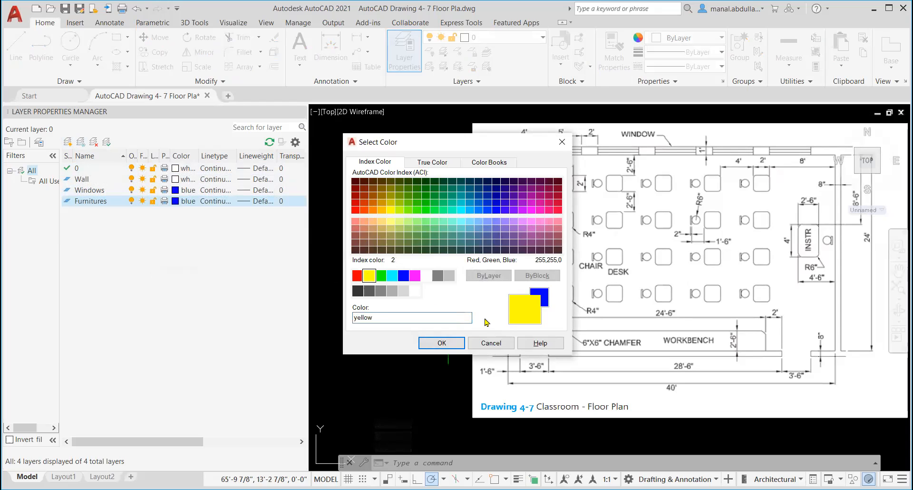
{"action": "left_click", "coordinate": [442, 343]}
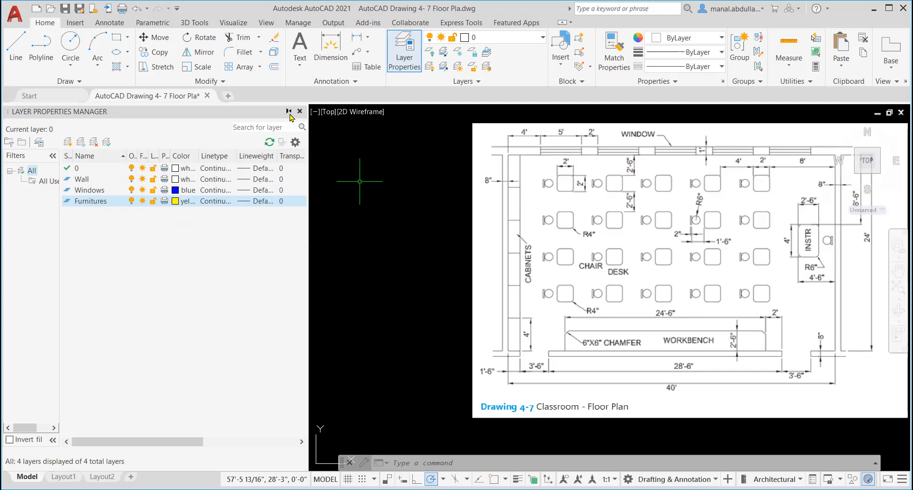
Step: Make Wall the current layer and close the layer manager
{"action": "left_click", "coordinate": [81, 182]}
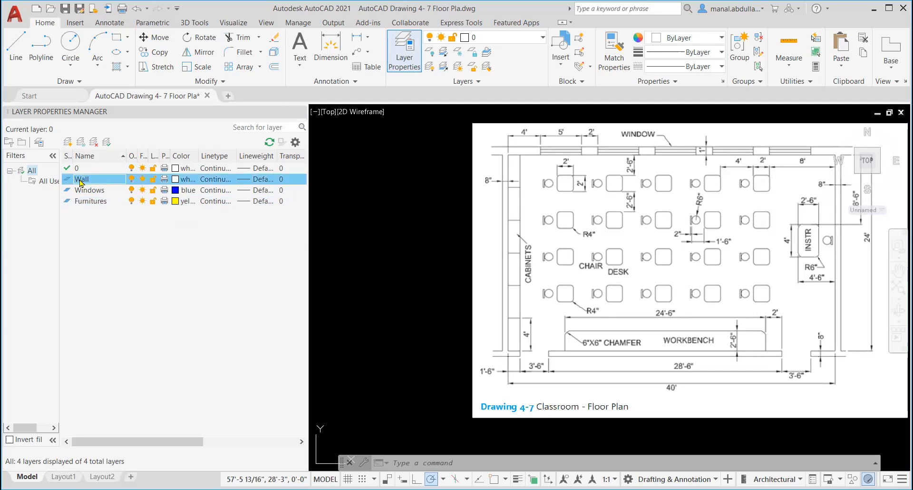
{"action": "left_click", "coordinate": [108, 143]}
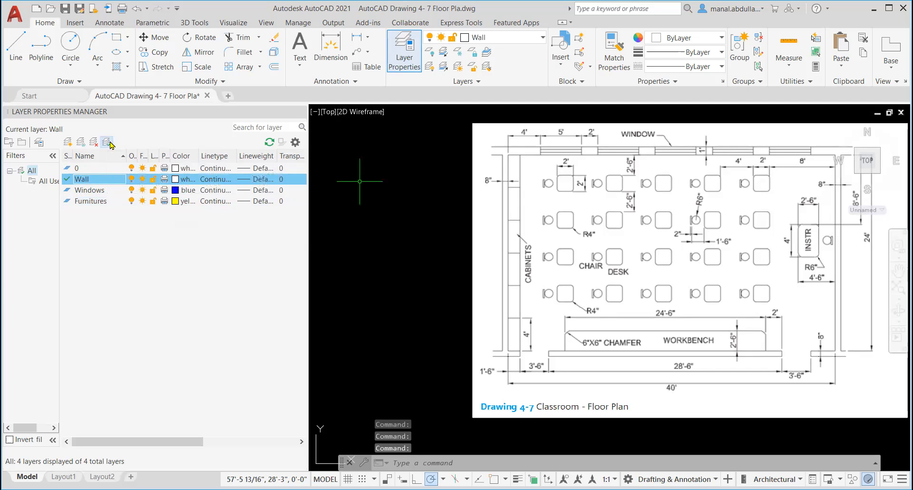
{"action": "left_click", "coordinate": [300, 113]}
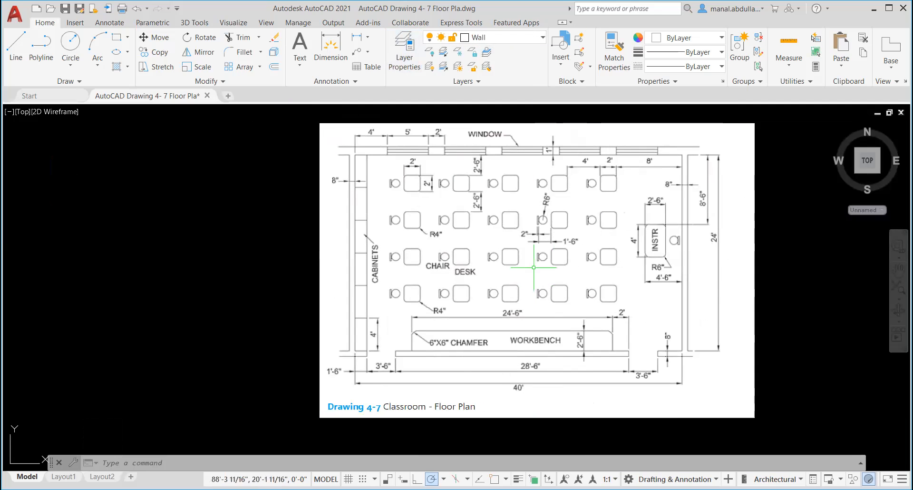
Step: Draw the bottom edge of the room outline 40' long and the right edge 24' upward with the Line tool
{"action": "scroll", "coordinate": [534, 266], "scroll_direction": "down", "scroll_amount": 2}
{"action": "middle_click_drag", "start_coordinate": [494, 270], "coordinate": [655, 300]}
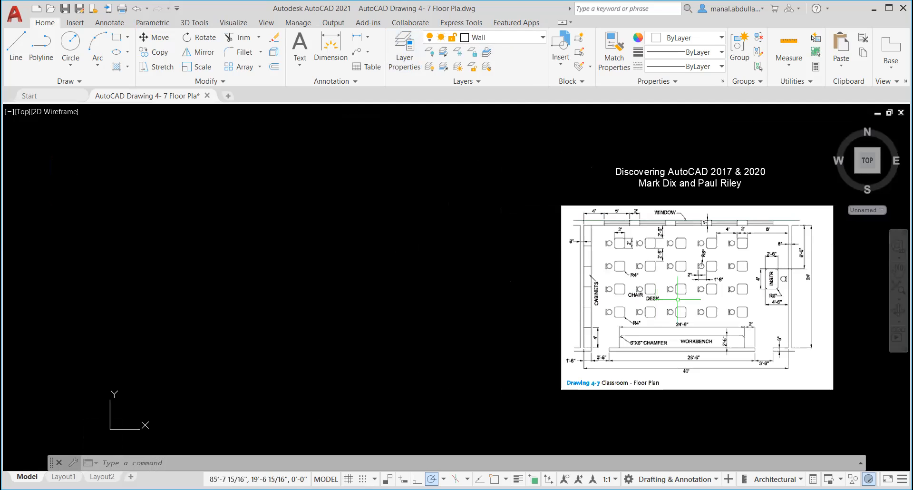
{"action": "scroll", "coordinate": [692, 263], "scroll_direction": "up", "scroll_amount": 2}
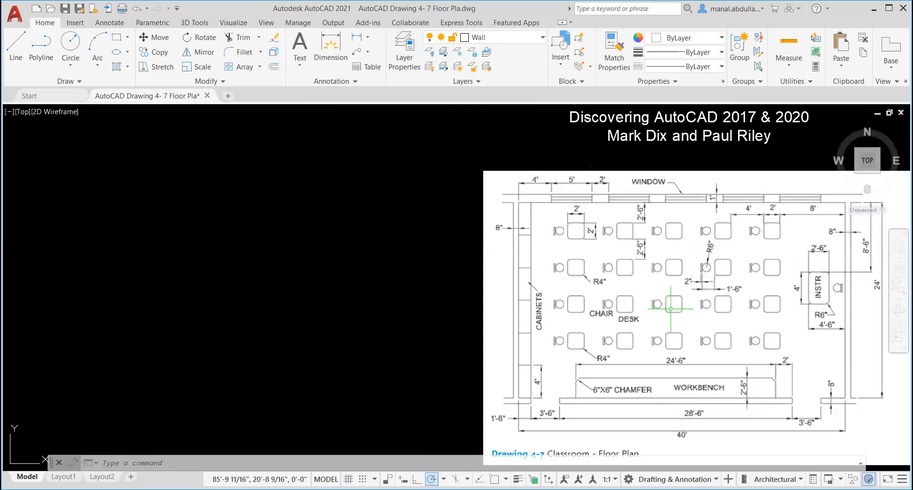
{"action": "scroll", "coordinate": [671, 307], "scroll_direction": "down", "scroll_amount": 2}
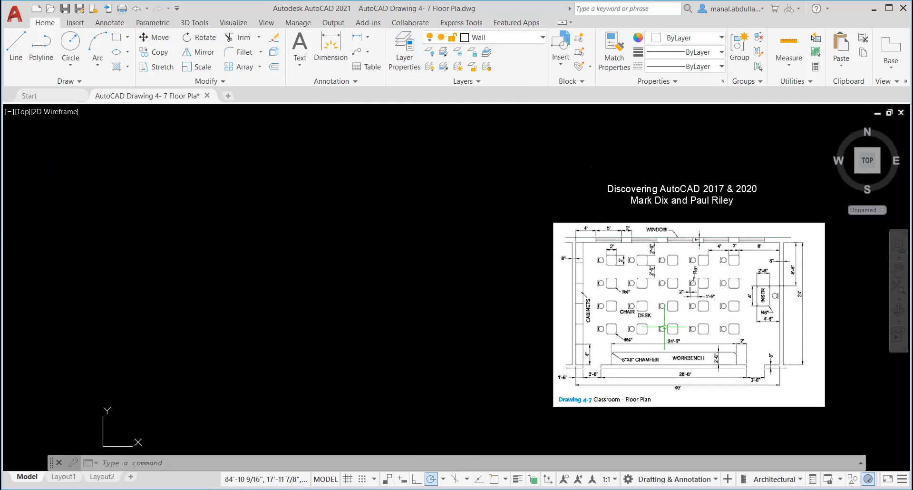
{"action": "left_click", "coordinate": [17, 52]}
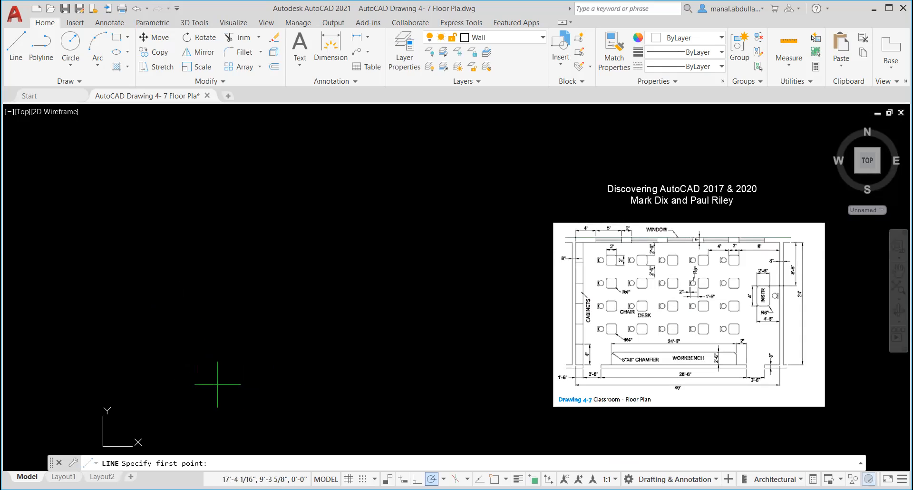
{"action": "left_click", "coordinate": [164, 386]}
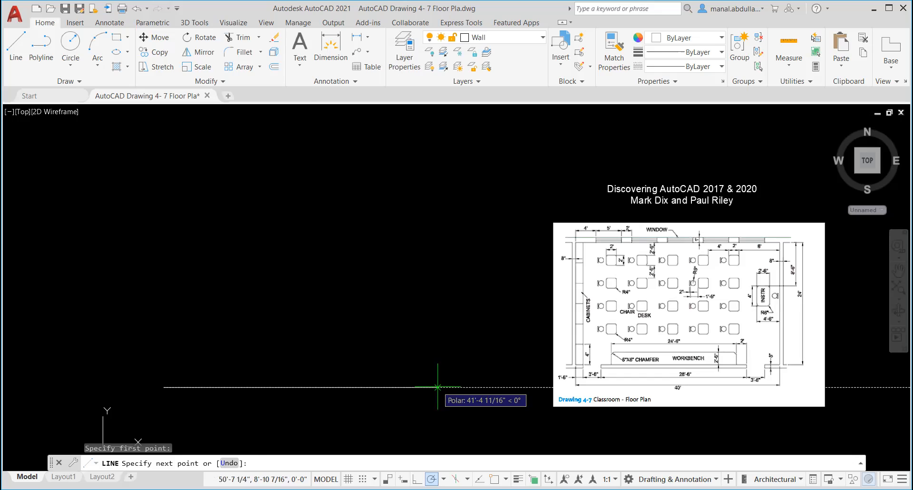
{"action": "scroll", "coordinate": [691, 368], "scroll_direction": "up", "scroll_amount": 4}
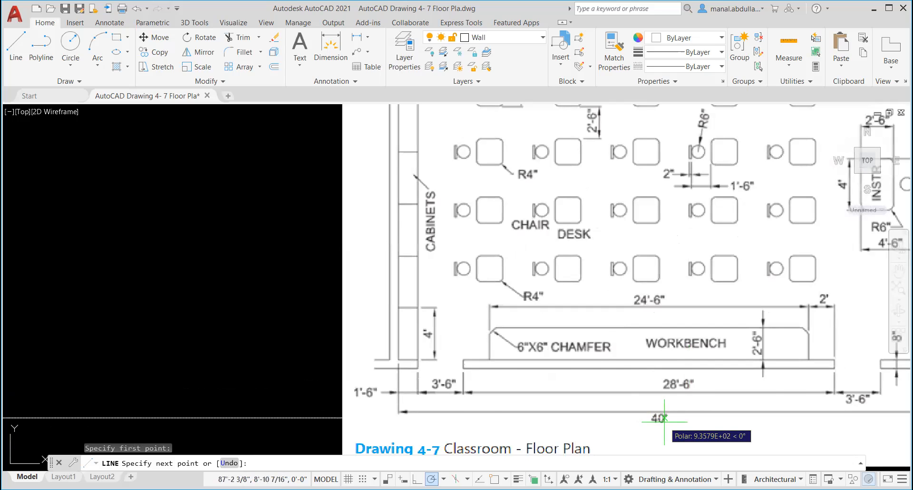
{"action": "scroll", "coordinate": [664, 417], "scroll_direction": "down", "scroll_amount": 2}
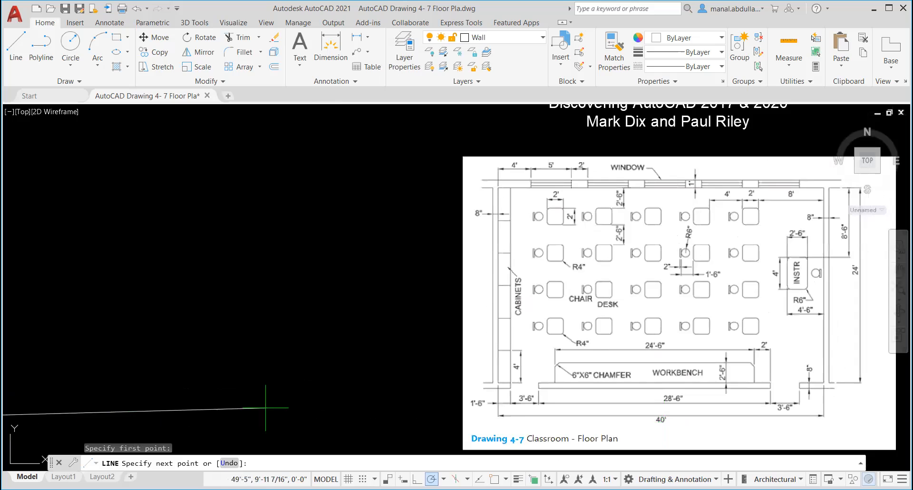
{"action": "scroll", "coordinate": [265, 408], "scroll_direction": "down", "scroll_amount": 1}
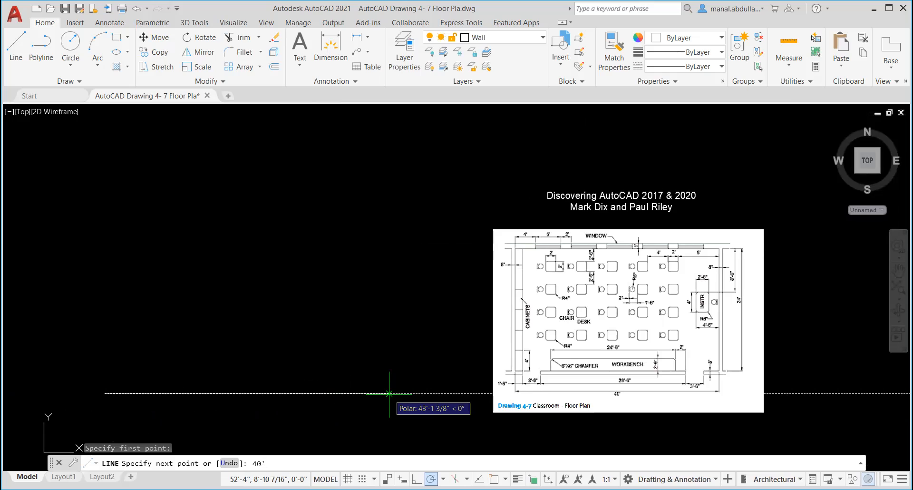
{"action": "key", "text": "Return"}
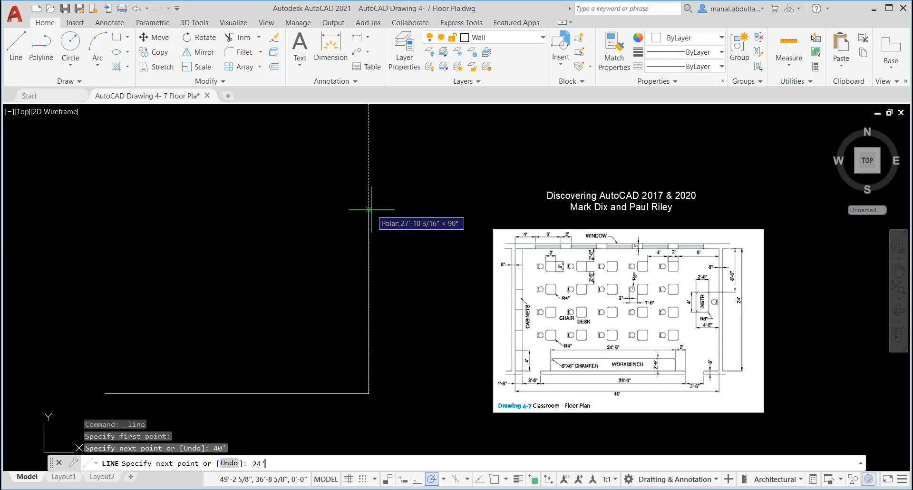
{"action": "key", "text": "Return"}
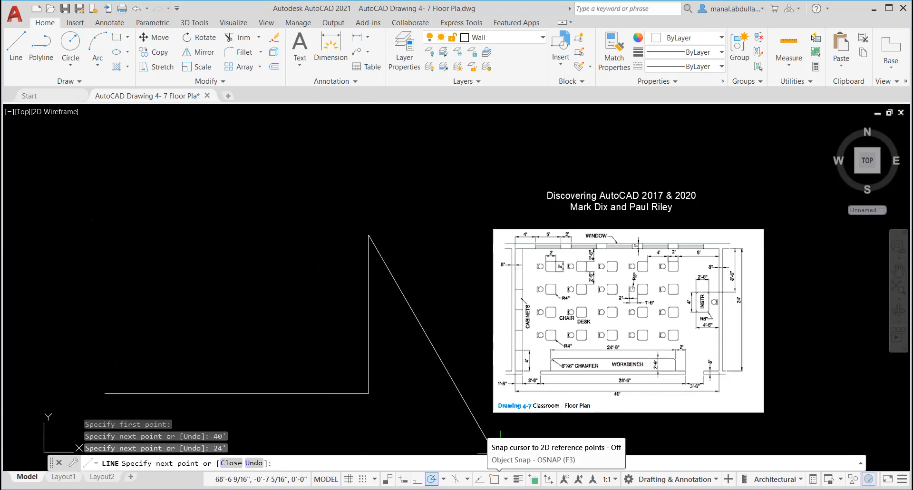
Step: Turn on object snap and object snap tracking
{"action": "left_click", "coordinate": [495, 479]}
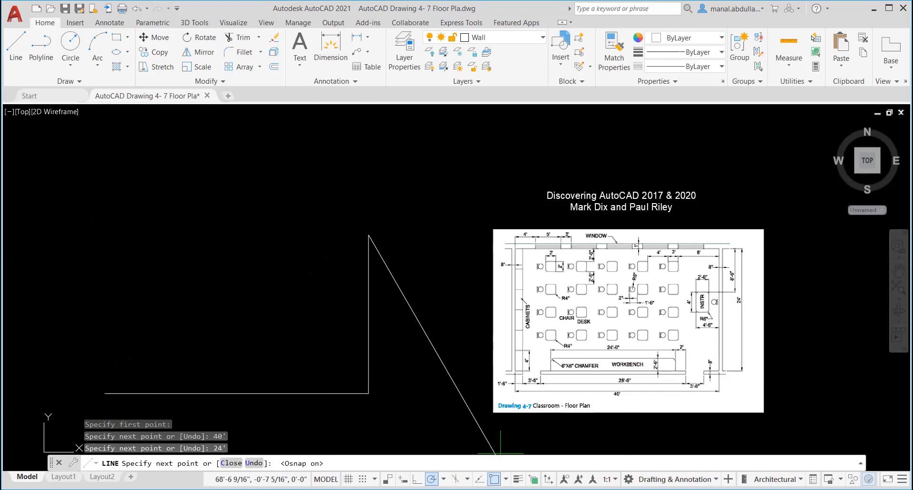
{"action": "left_click", "coordinate": [505, 479]}
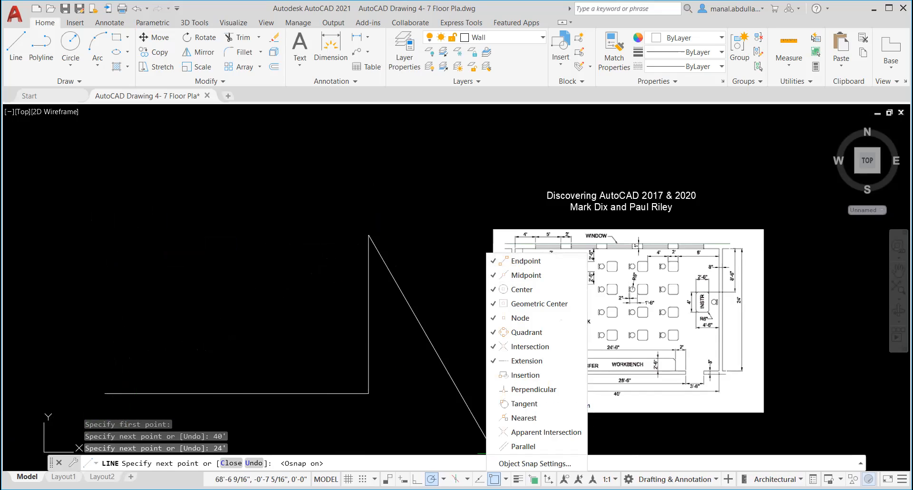
{"action": "left_click", "coordinate": [480, 479]}
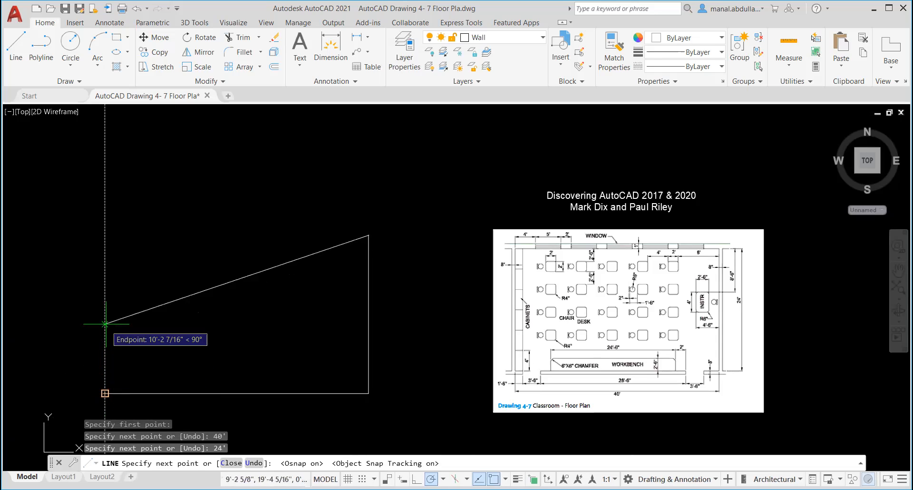
Step: Finish the rectangular room outline with the top edge and the left edge back to the starting point
{"action": "left_click", "coordinate": [104, 234]}
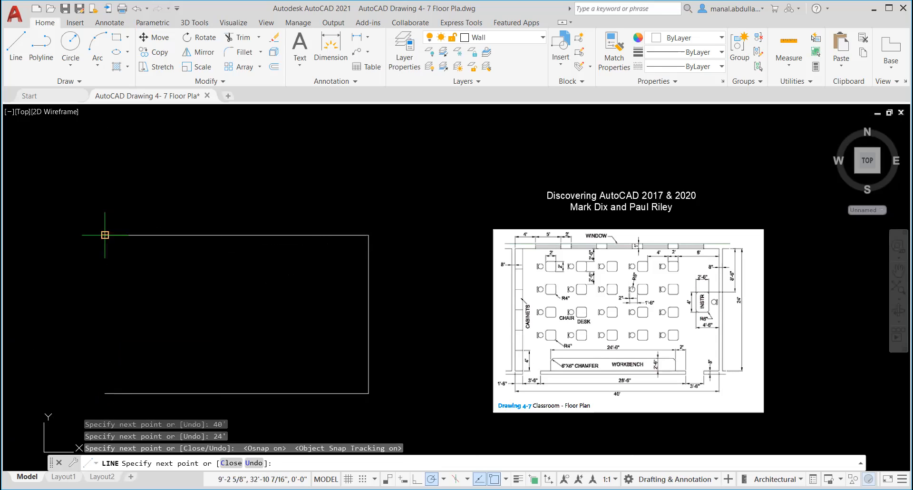
{"action": "left_click", "coordinate": [104, 393]}
{"action": "key", "text": "Return"}
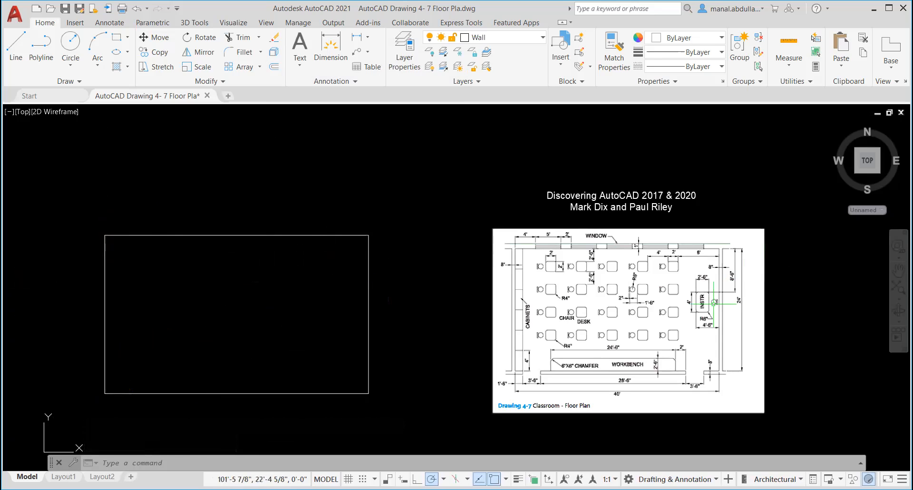
Step: Offset the right, bottom and left wall lines 8" outward
{"action": "scroll", "coordinate": [713, 303], "scroll_direction": "up", "scroll_amount": 4}
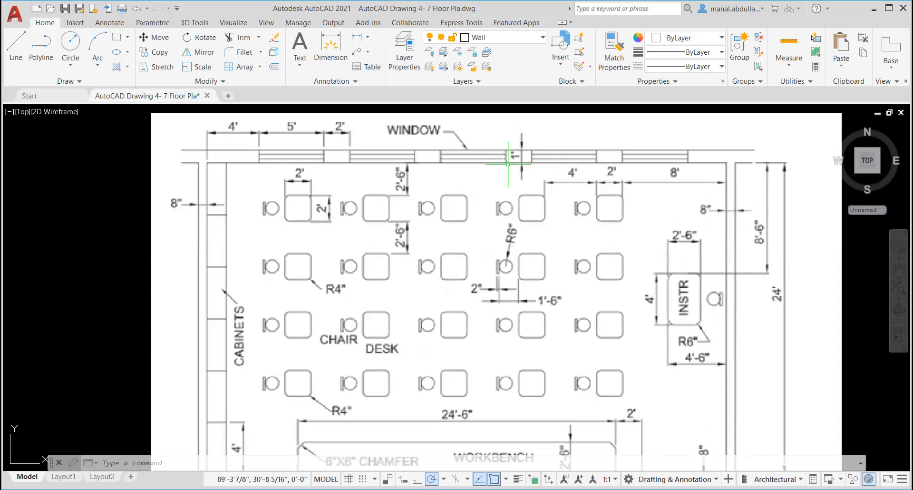
{"action": "scroll", "coordinate": [434, 271], "scroll_direction": "down", "scroll_amount": 5}
{"action": "middle_click_drag", "start_coordinate": [251, 306], "coordinate": [402, 316]}
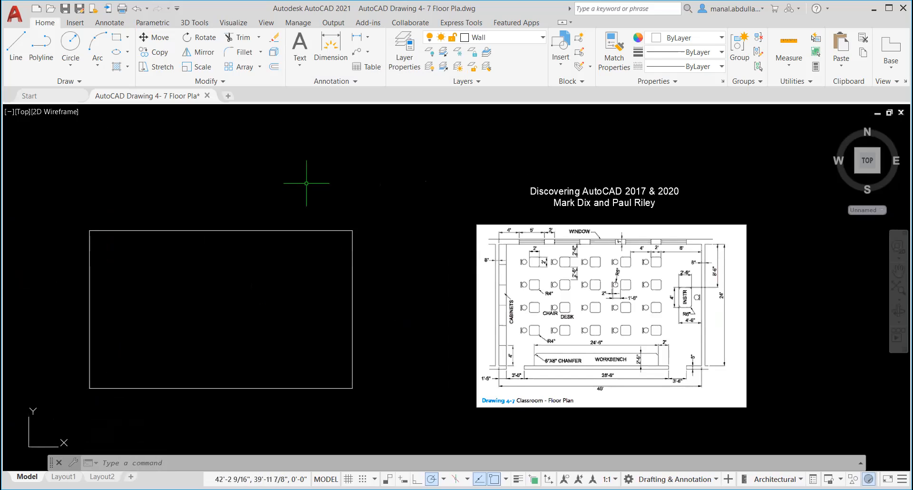
{"action": "left_click", "coordinate": [275, 67]}
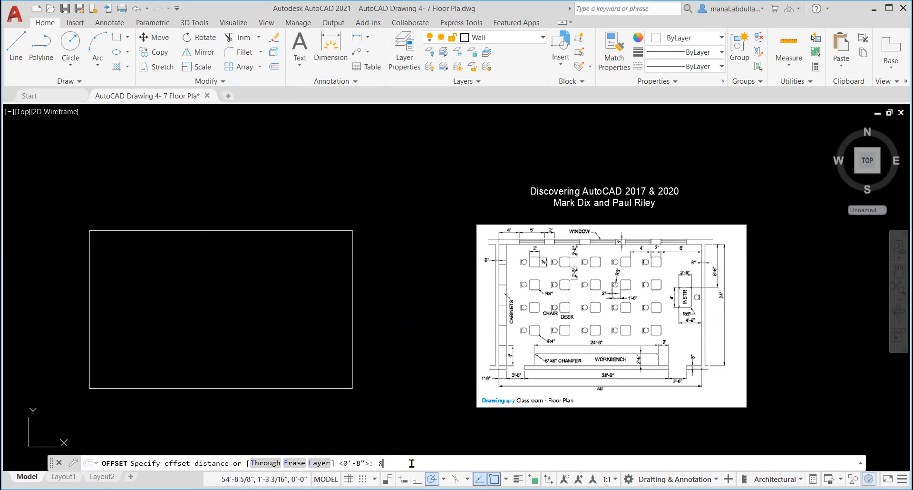
{"action": "key", "text": "Return"}
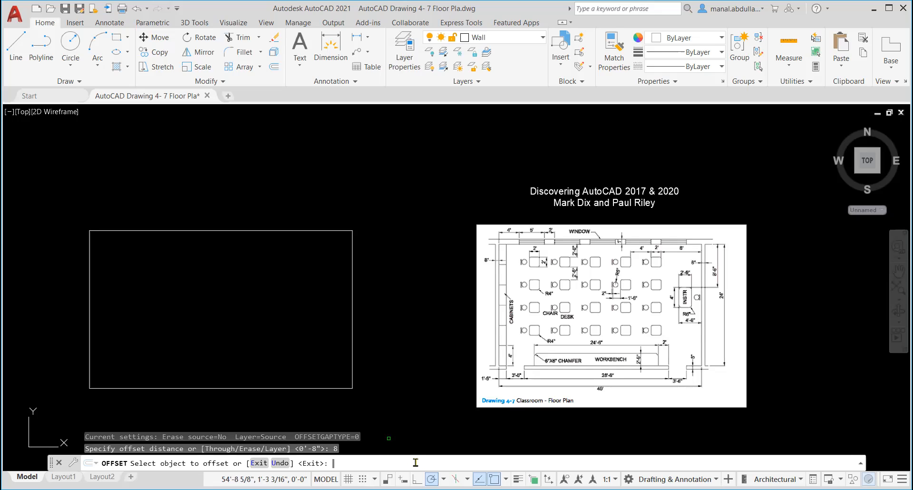
{"action": "left_click", "coordinate": [351, 293]}
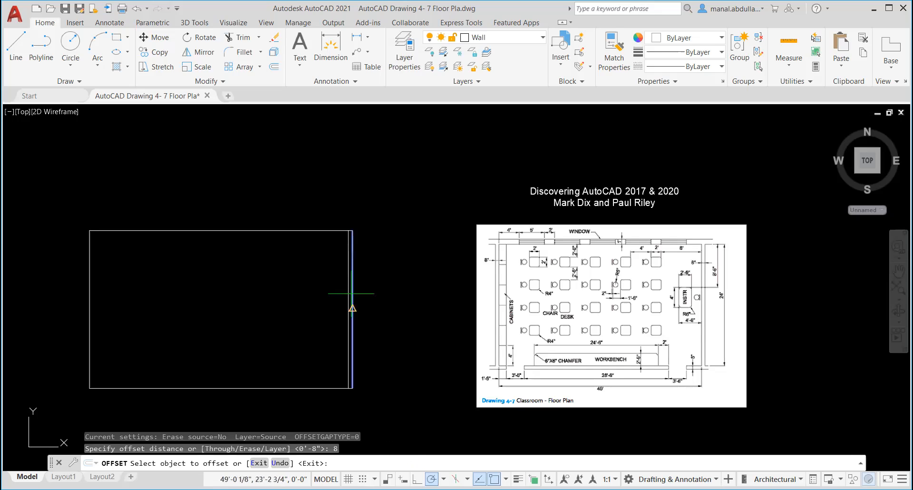
{"action": "left_click", "coordinate": [395, 294]}
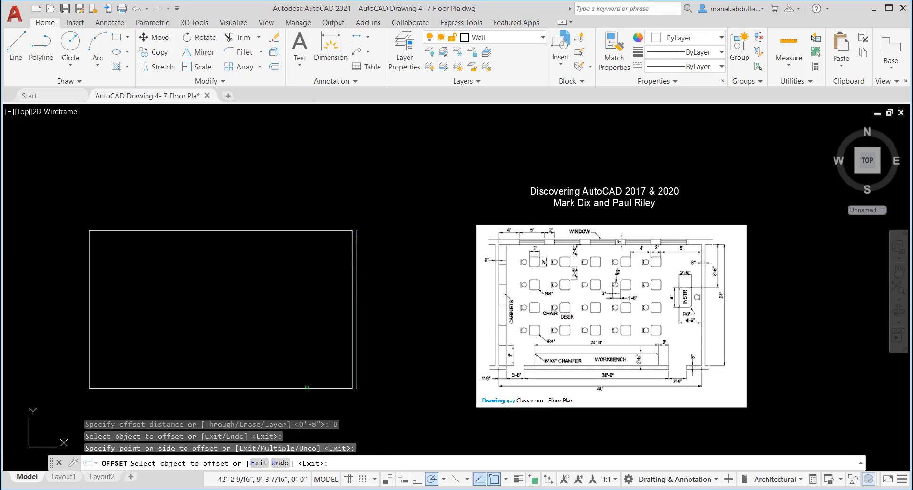
{"action": "left_click", "coordinate": [307, 388]}
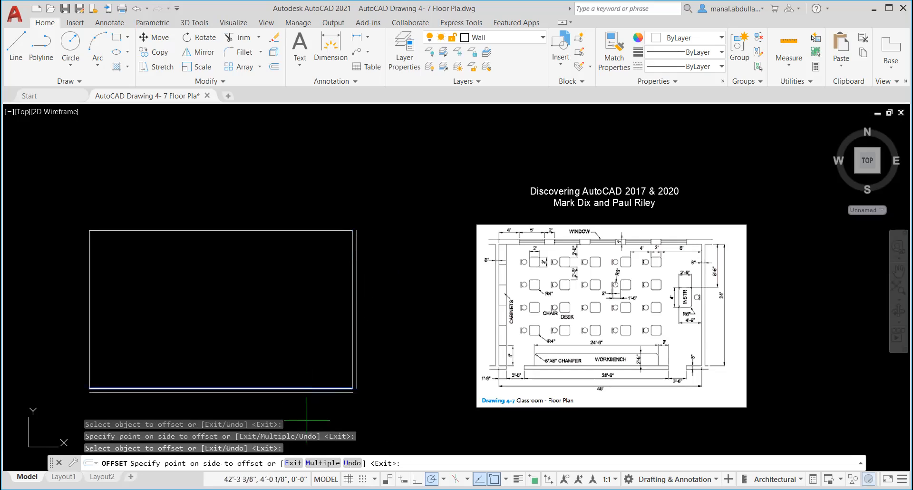
{"action": "left_click", "coordinate": [307, 420]}
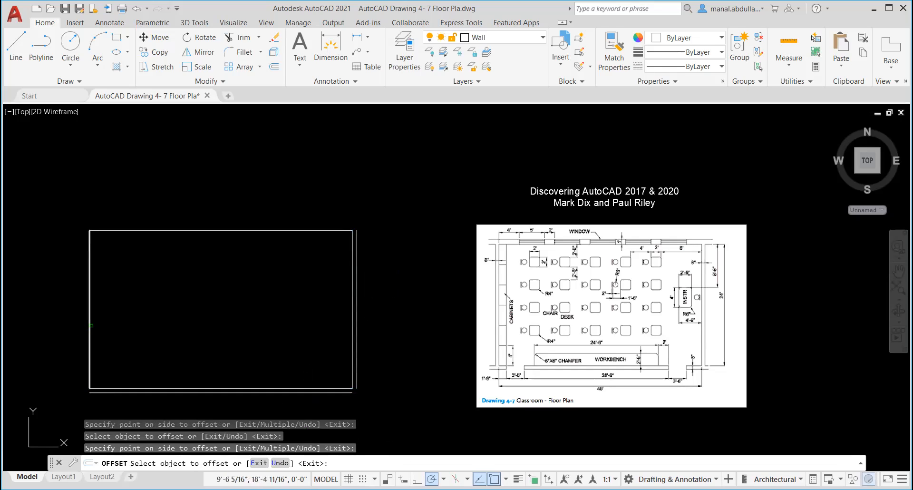
{"action": "left_click", "coordinate": [89, 326]}
{"action": "left_click", "coordinate": [60, 327]}
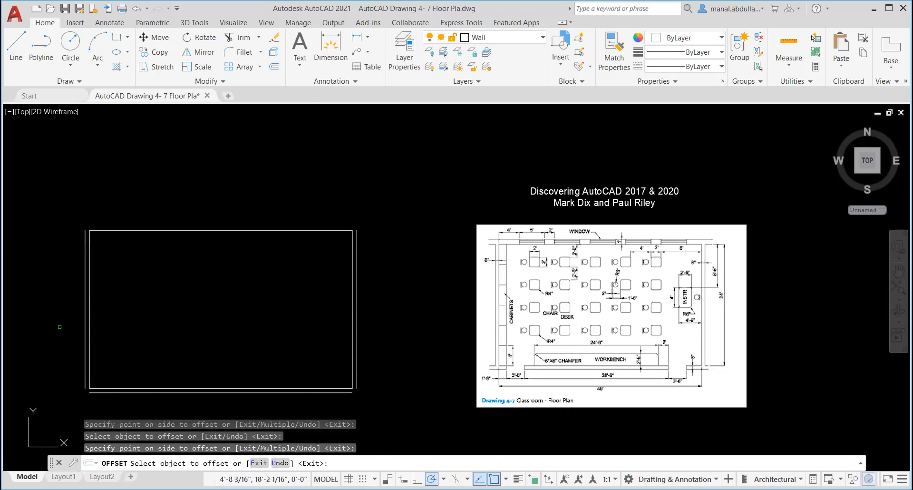
Step: Offset the top wall line 1' outward
{"action": "left_click", "coordinate": [274, 67]}
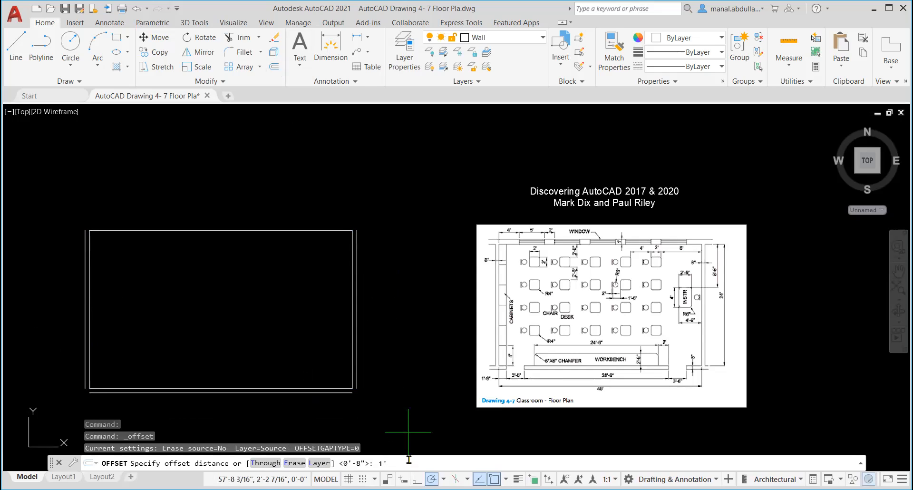
{"action": "key", "text": "Return"}
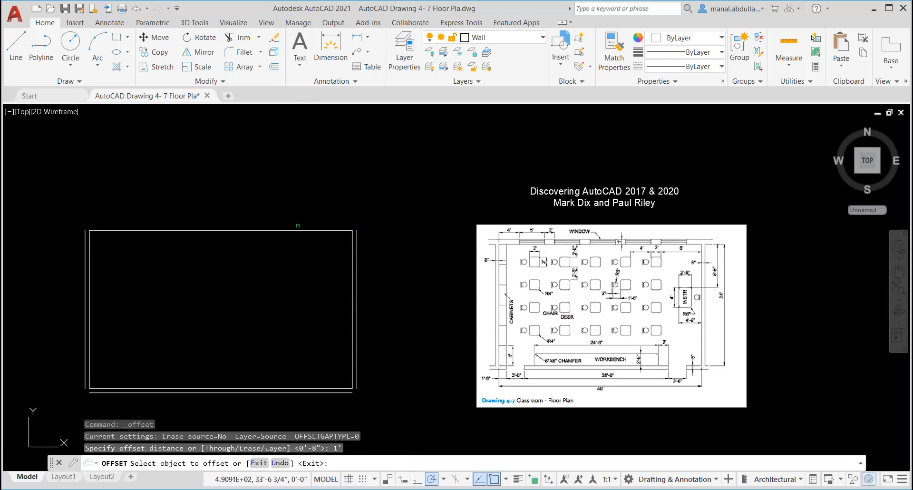
{"action": "left_click", "coordinate": [297, 230]}
{"action": "left_click", "coordinate": [303, 196]}
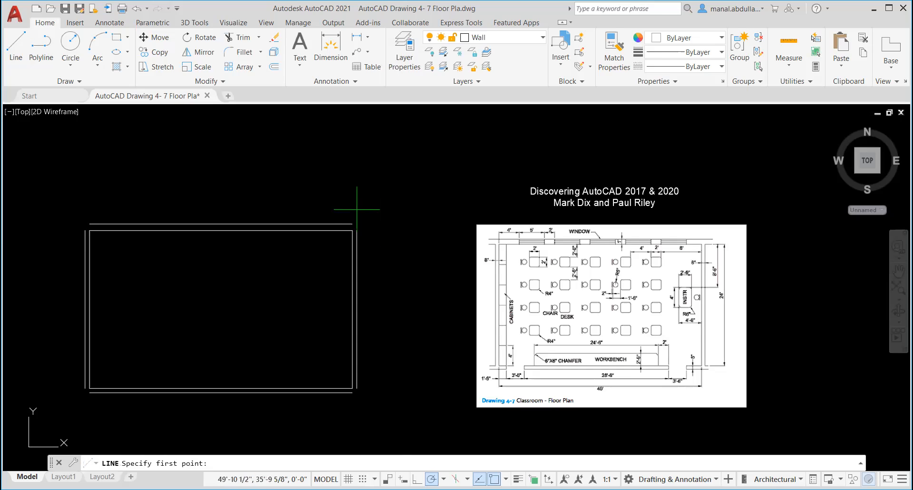
{"action": "key", "text": "Escape"}
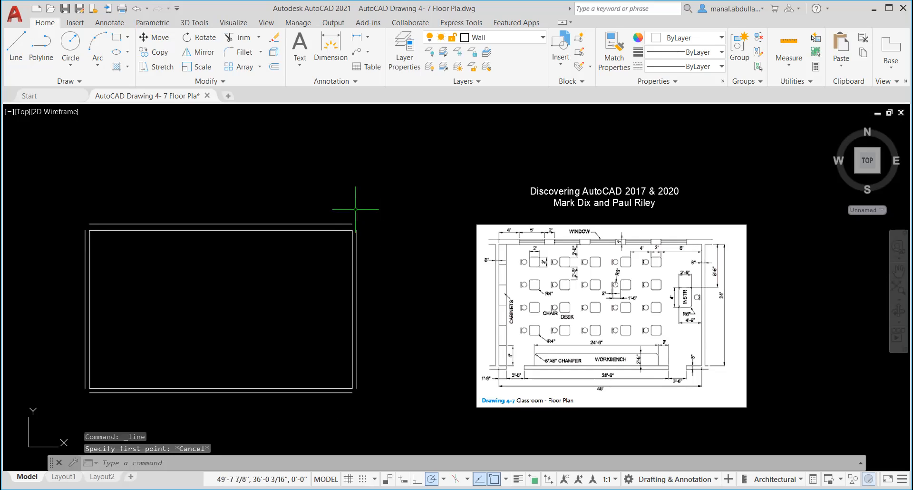
Step: Stretch the outer top wall line past both side walls, about 4'-6" on the right and 5'-4" on the left
{"action": "left_click", "coordinate": [317, 224]}
{"action": "left_click", "coordinate": [353, 223]}
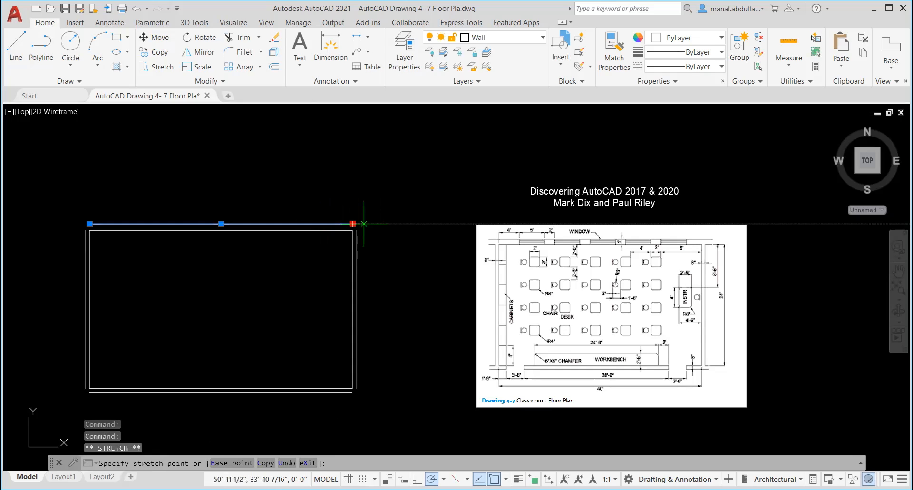
{"action": "left_click", "coordinate": [382, 224]}
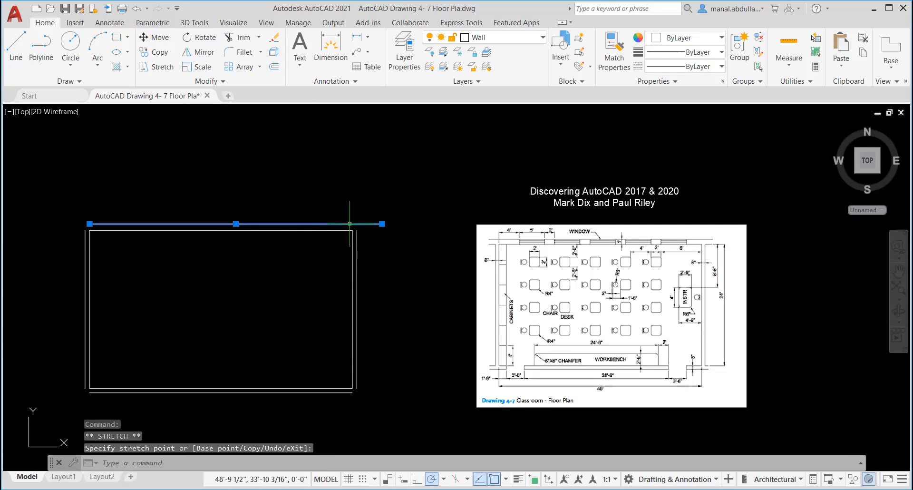
{"action": "left_click", "coordinate": [89, 224]}
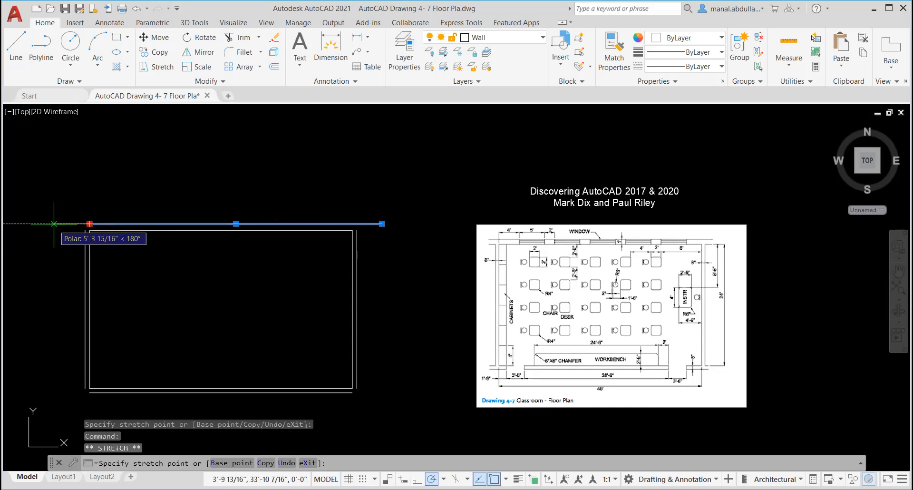
{"action": "left_click", "coordinate": [54, 223]}
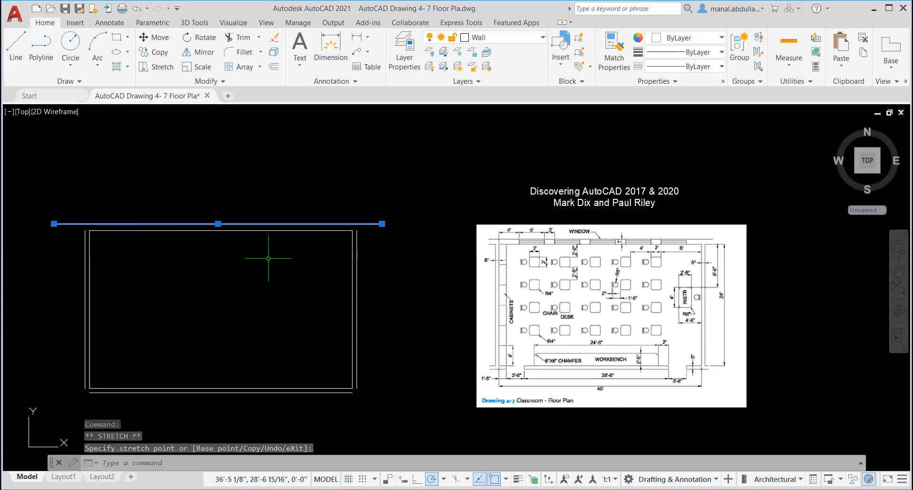
{"action": "key", "text": "Escape"}
Step: Draw a horizontal line from the upper end of the outer right wall line to below the outer top line's right end
{"action": "type", "text": "l"}
{"action": "key", "text": "Return"}
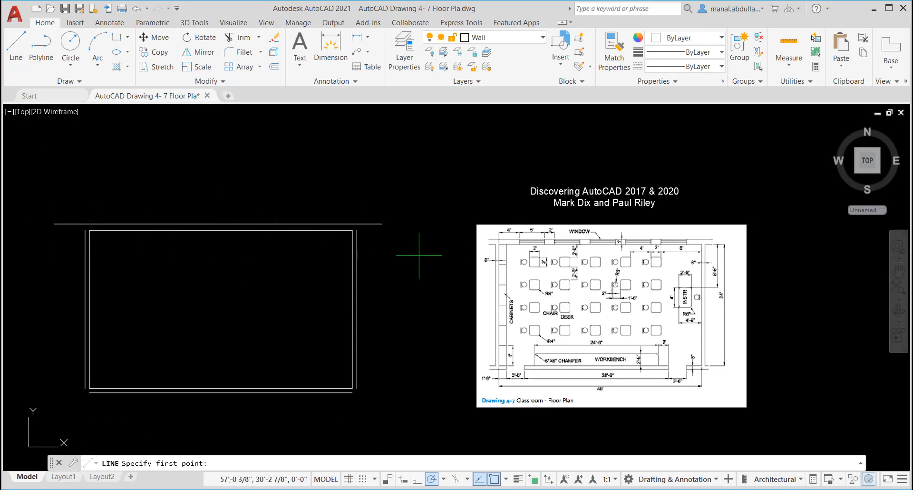
{"action": "left_click", "coordinate": [357, 231]}
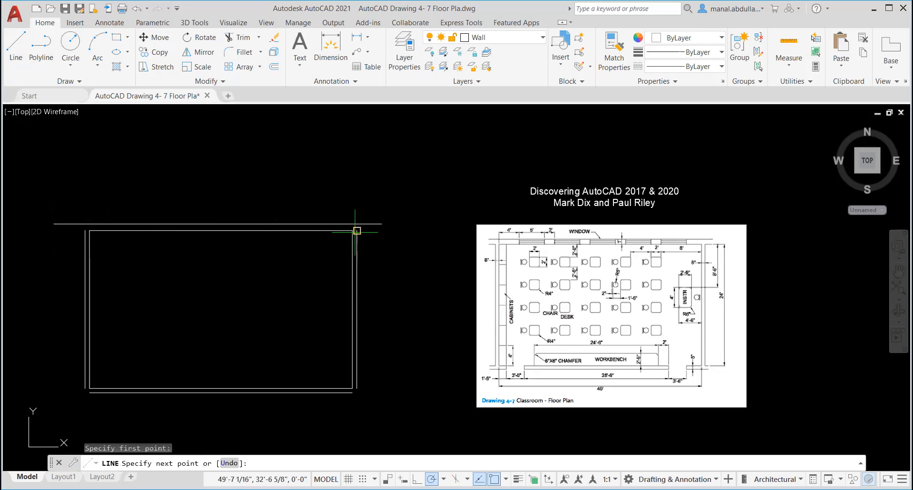
{"action": "left_click", "coordinate": [382, 230]}
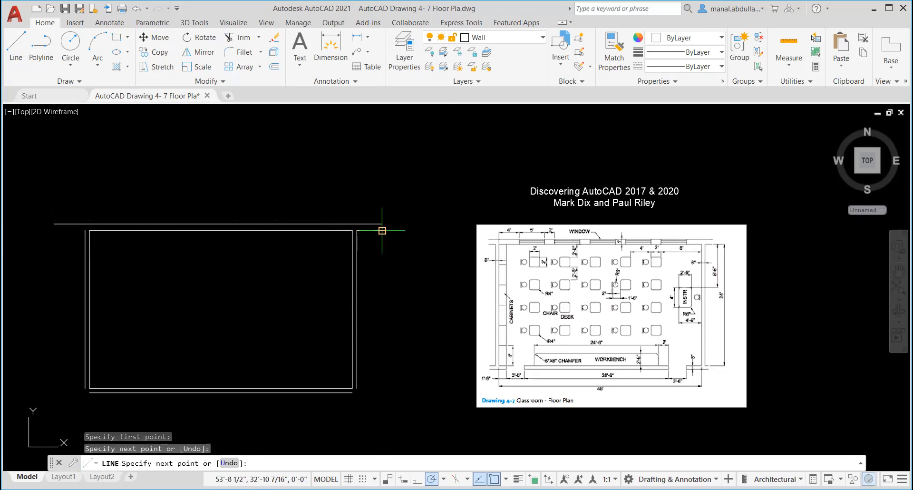
Step: Draw a horizontal line from the upper end of the outer left wall line to below the outer top line's left end
{"action": "key", "text": "Return"}
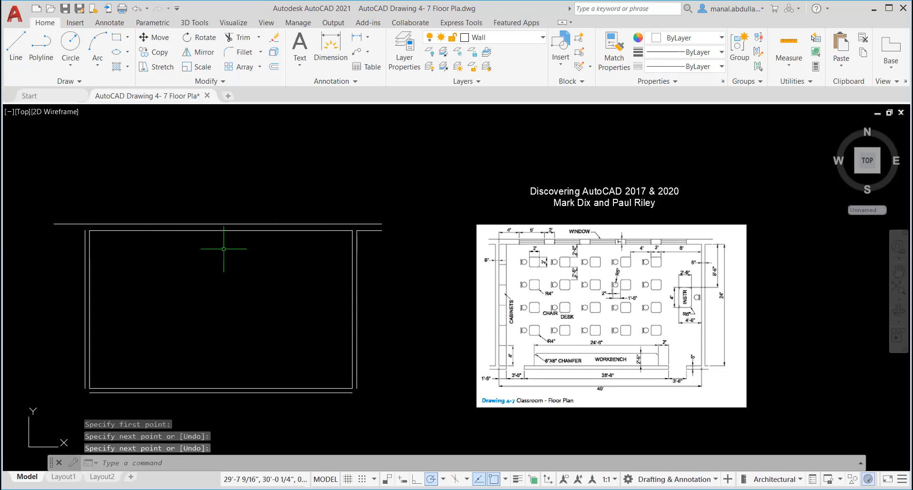
{"action": "key", "text": "Return"}
{"action": "left_click", "coordinate": [86, 231]}
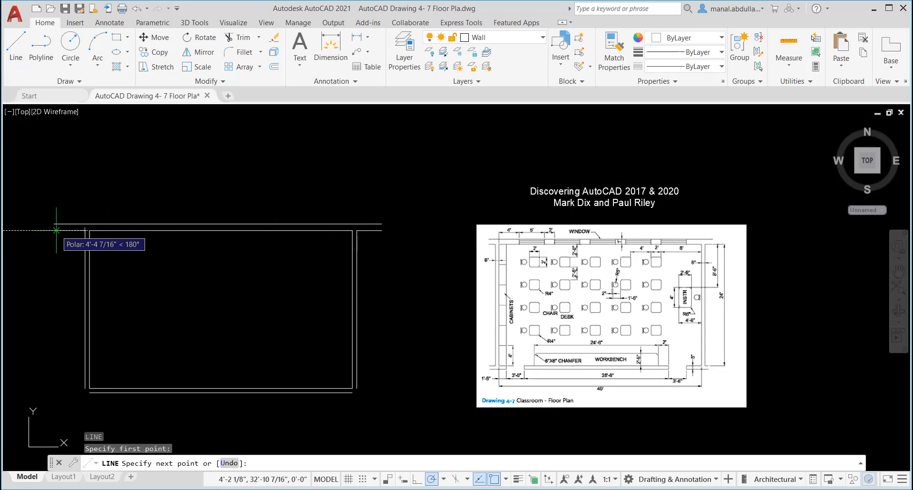
{"action": "left_click", "coordinate": [56, 236]}
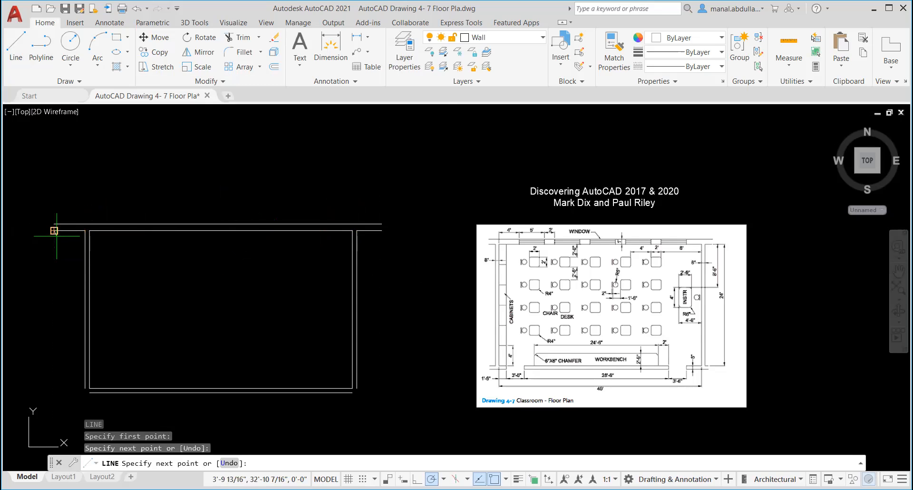
{"action": "key", "text": "Return"}
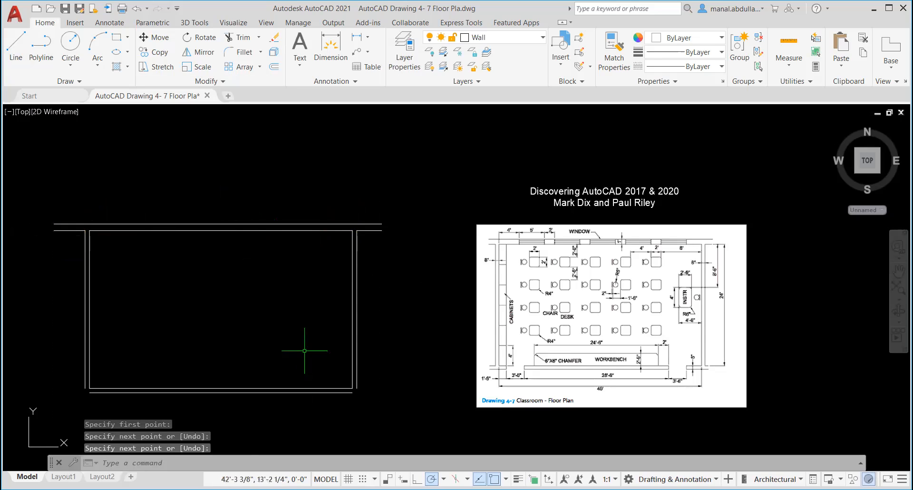
{"action": "key", "text": "Escape"}
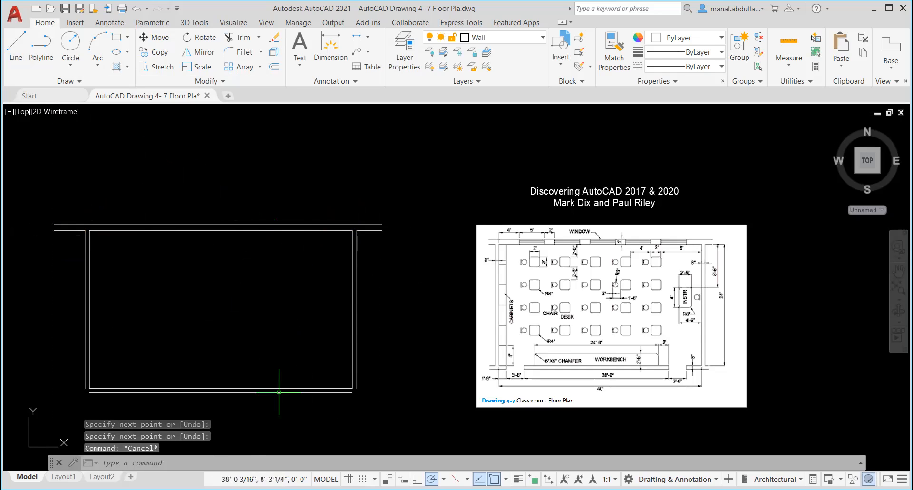
Step: Stretch the outer bottom wall line past both side walls, aligning its ends with those of the outer top wall line
{"action": "left_click", "coordinate": [274, 393]}
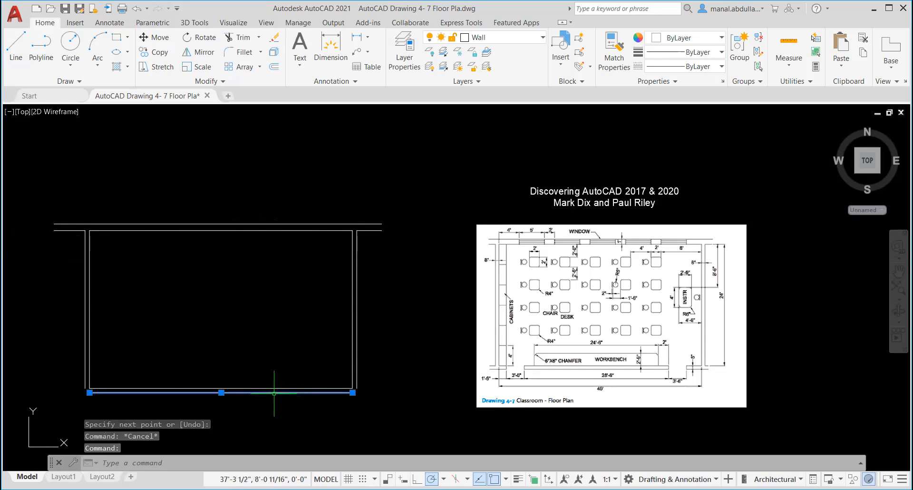
{"action": "left_click", "coordinate": [353, 392]}
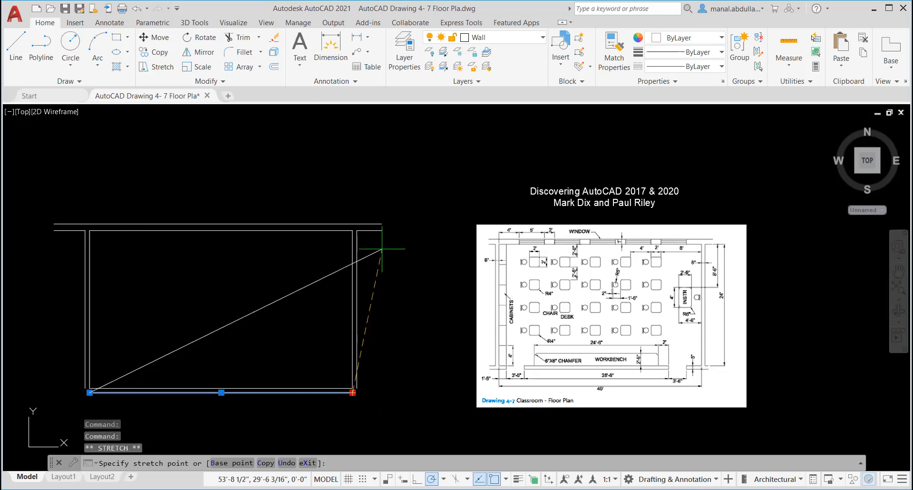
{"action": "left_click", "coordinate": [381, 393]}
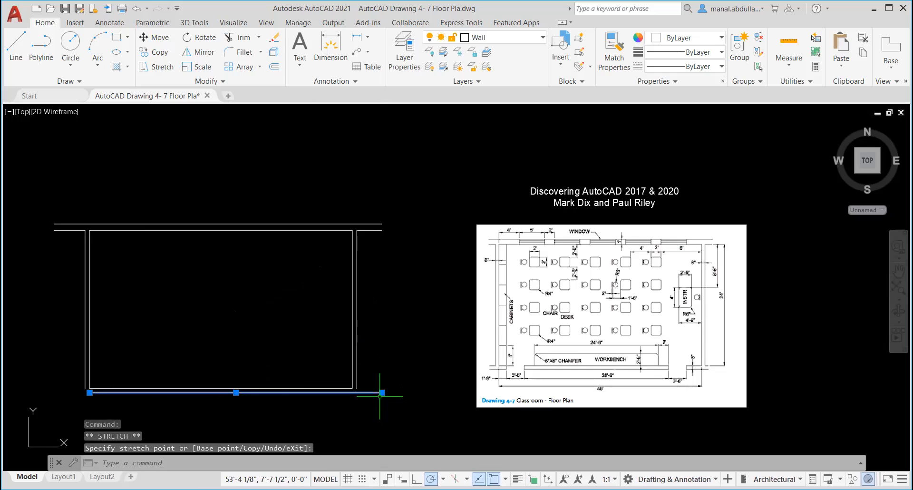
{"action": "type", "text": "l"}
{"action": "key", "text": "Return"}
{"action": "key", "text": "Escape"}
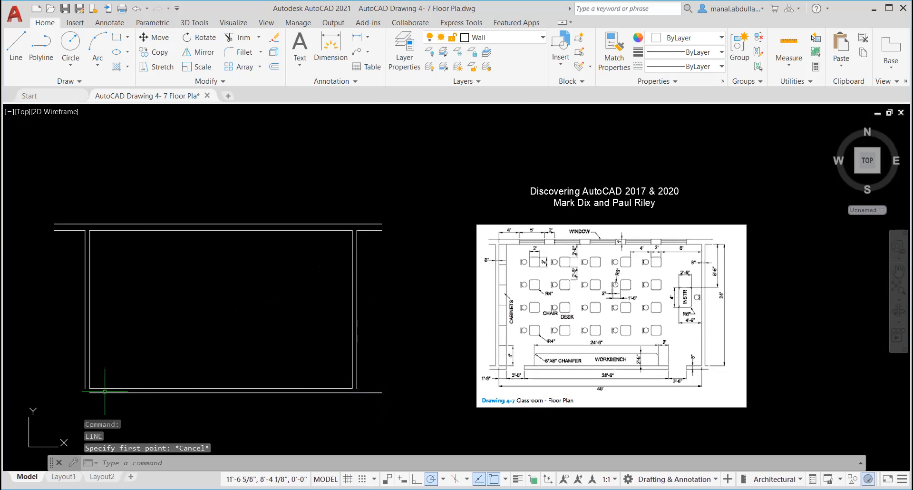
{"action": "left_click", "coordinate": [91, 393]}
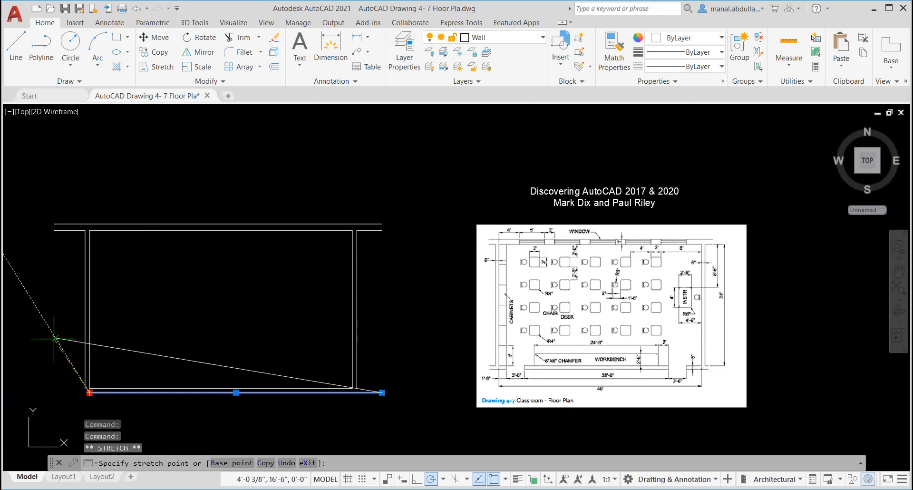
{"action": "left_click", "coordinate": [54, 393]}
{"action": "key", "text": "Escape"}
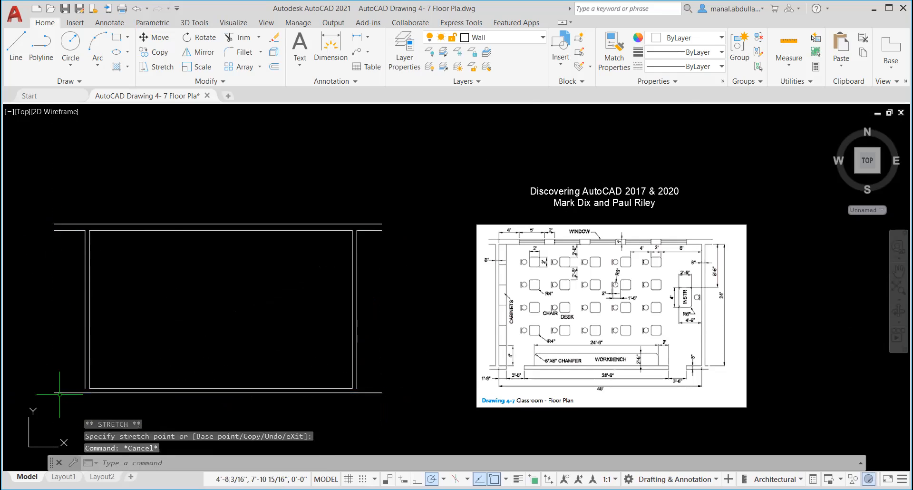
Step: Draw a horizontal line from the lower end of the outer left wall line to above the outer bottom line's left end
{"action": "left_click", "coordinate": [16, 45]}
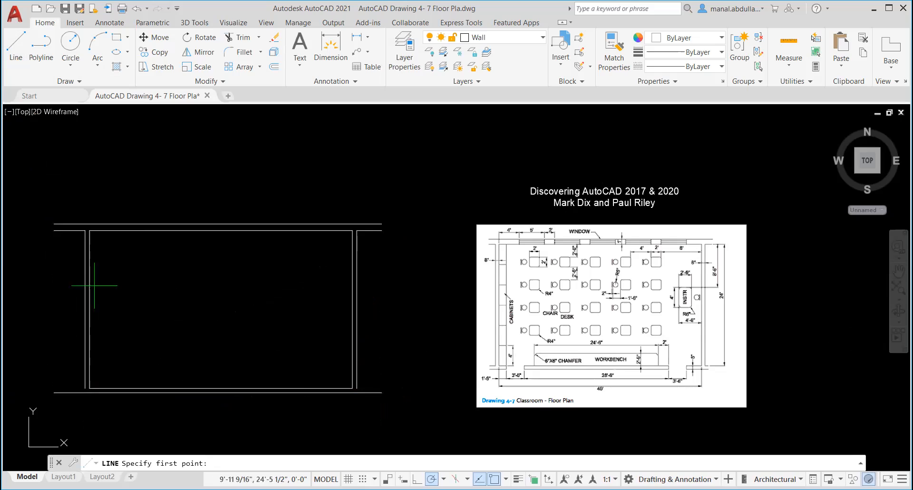
{"action": "left_click", "coordinate": [85, 388]}
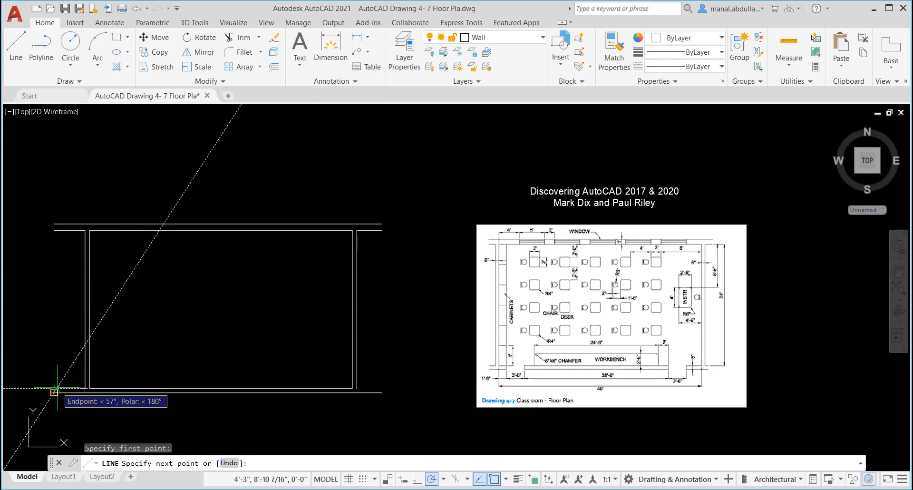
{"action": "left_click", "coordinate": [56, 388]}
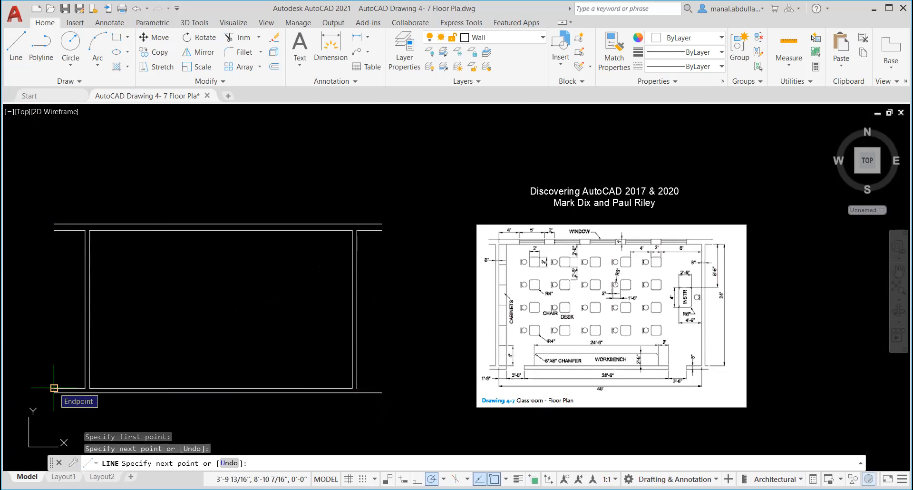
{"action": "key", "text": "Return"}
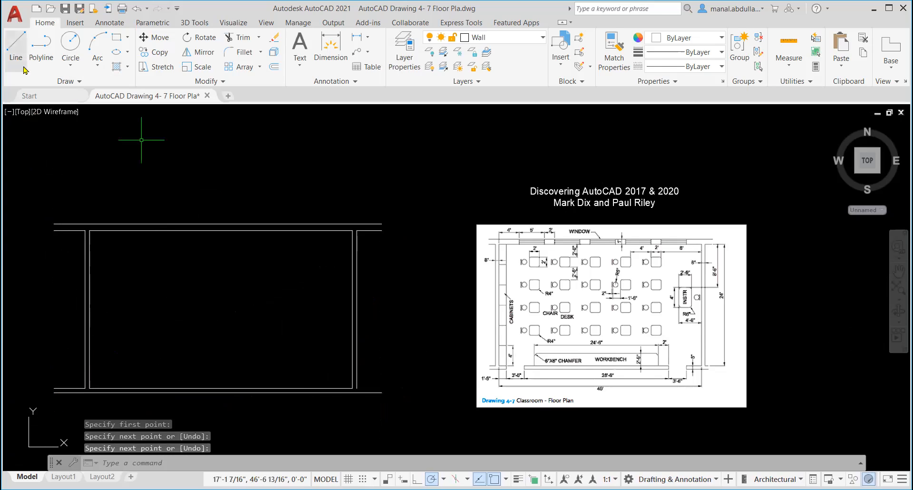
Step: Draw a horizontal line from the lower end of the outer right wall line to above the outer bottom line's right end
{"action": "left_click", "coordinate": [19, 57]}
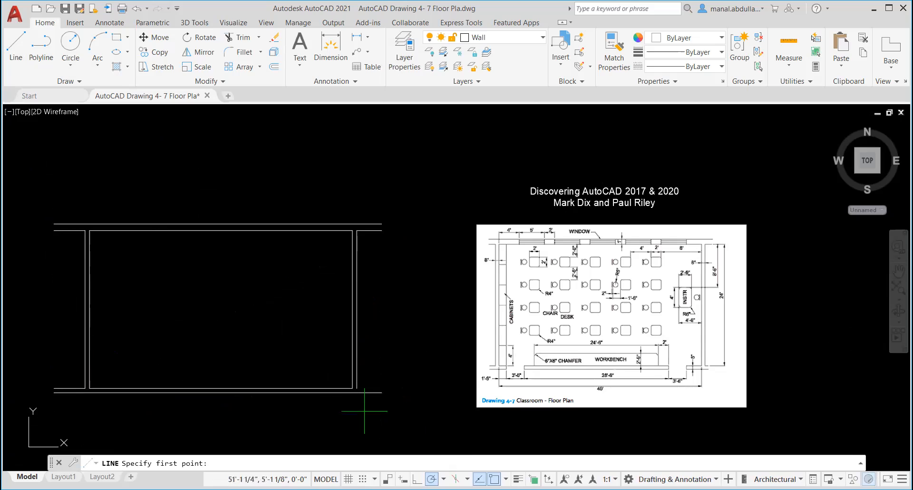
{"action": "left_click", "coordinate": [357, 388]}
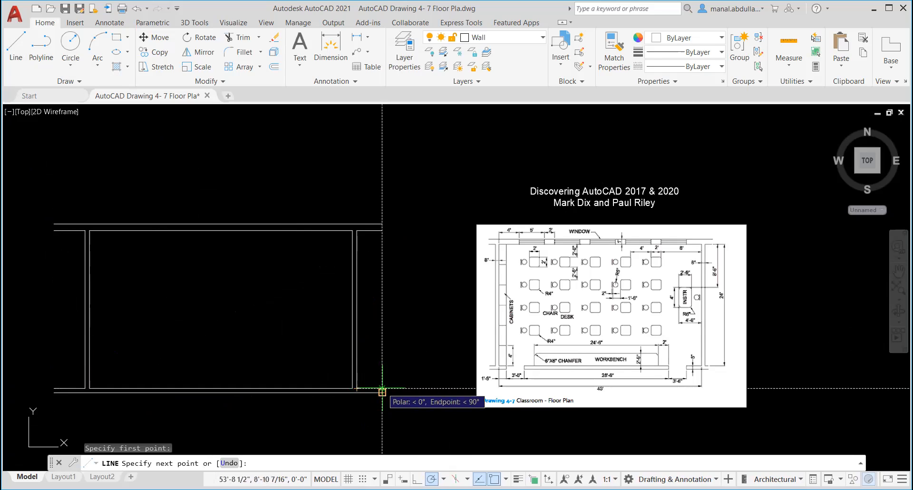
{"action": "left_click", "coordinate": [382, 388]}
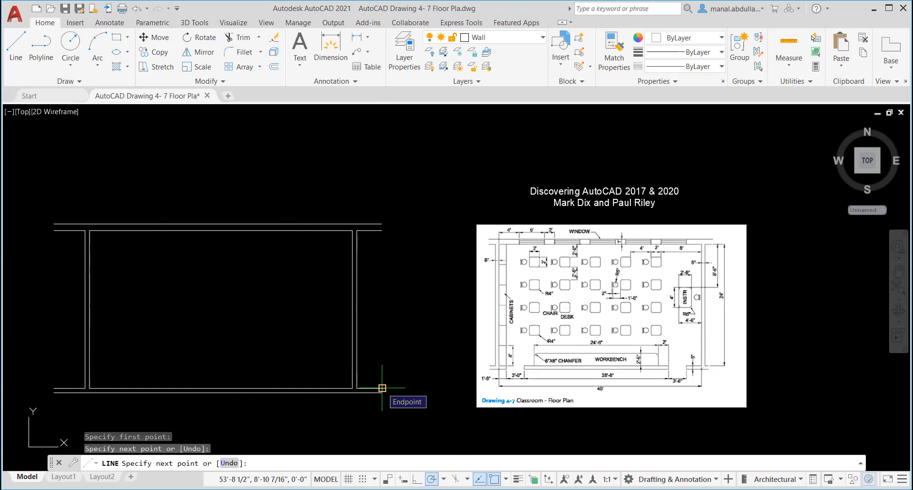
{"action": "key", "text": "Return"}
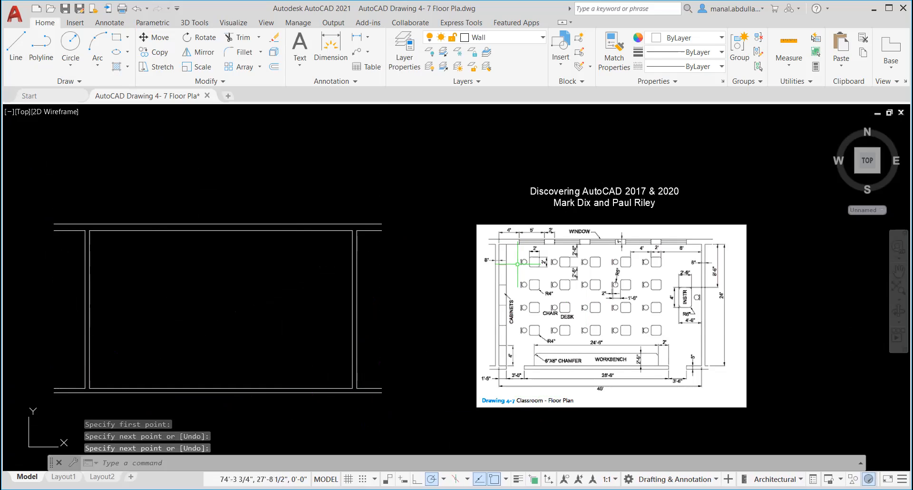
Step: Make Windows the current layer
{"action": "scroll", "coordinate": [250, 304], "scroll_direction": "up", "scroll_amount": 2}
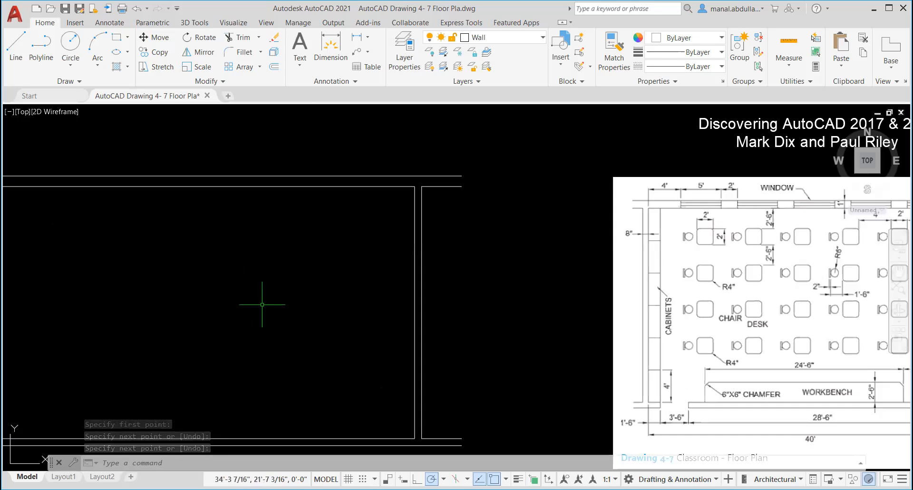
{"action": "scroll", "coordinate": [270, 304], "scroll_direction": "down", "scroll_amount": 2}
{"action": "mouse_move", "coordinate": [271, 306]}
{"action": "middle_mouse_down"}
{"action": "mouse_move", "coordinate": [412, 306]}
{"action": "mouse_move", "coordinate": [402, 306]}
{"action": "middle_mouse_up"}
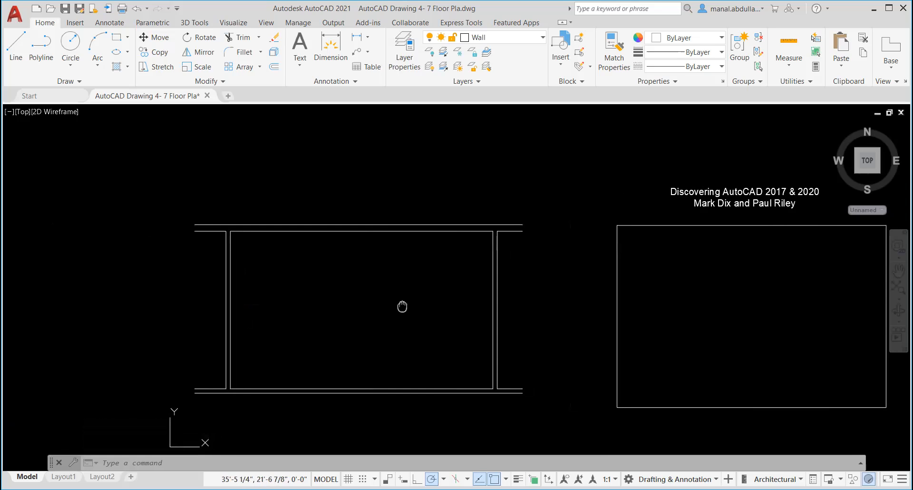
{"action": "scroll", "coordinate": [726, 321], "scroll_direction": "up", "scroll_amount": 2}
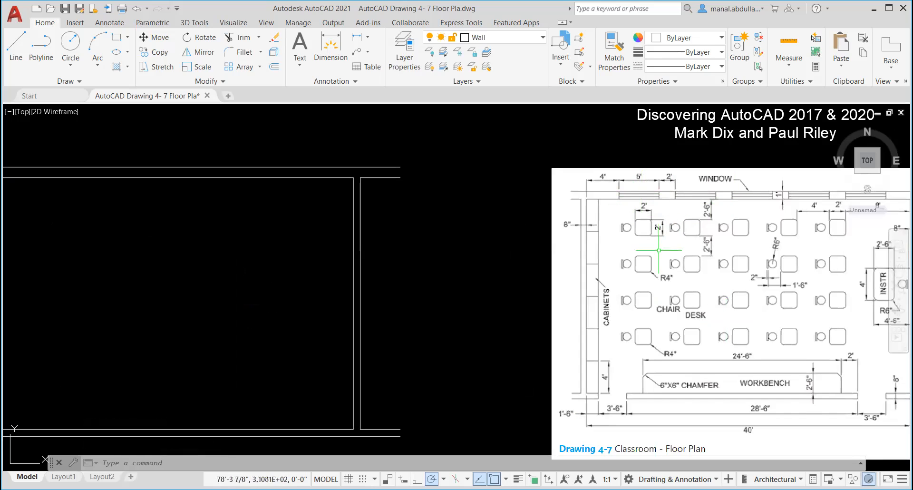
{"action": "scroll", "coordinate": [456, 269], "scroll_direction": "down", "scroll_amount": 2}
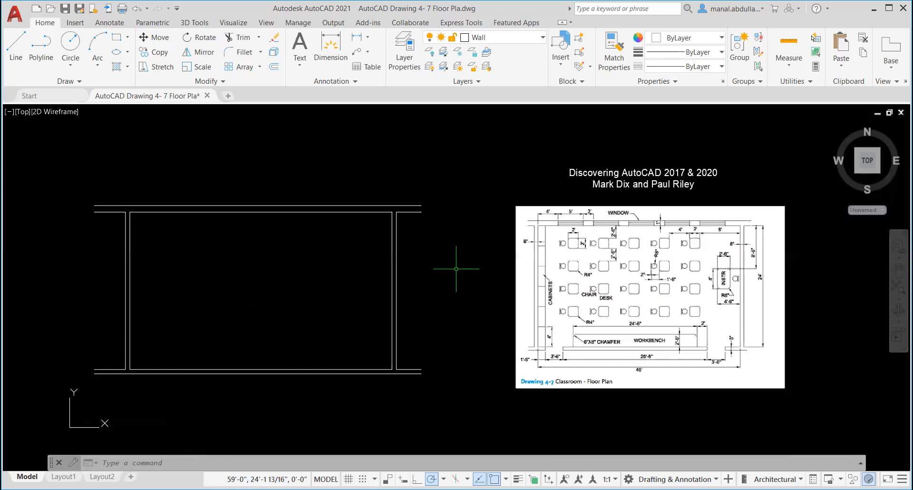
{"action": "left_click", "coordinate": [537, 40]}
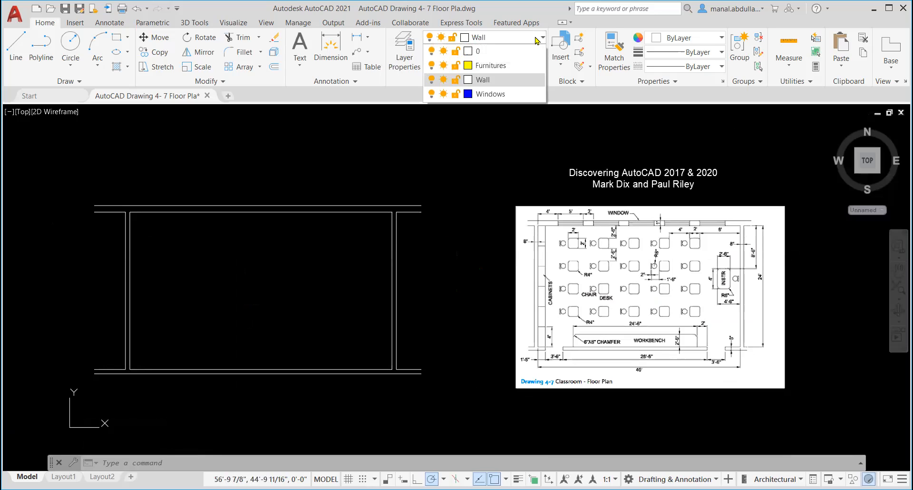
{"action": "left_click", "coordinate": [489, 94]}
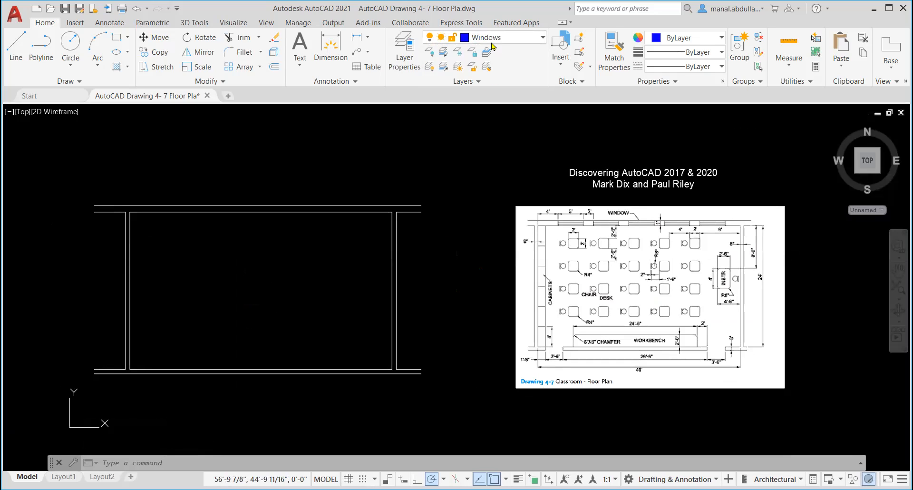
Step: Draw a 5' horizontal line for a window in the empty space to the left of the floor plan
{"action": "scroll", "coordinate": [256, 288], "scroll_direction": "down", "scroll_amount": 2}
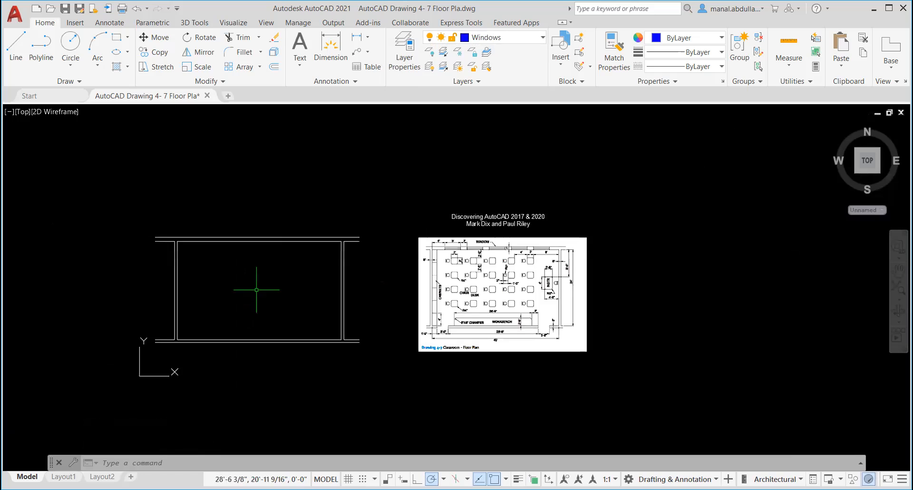
{"action": "middle_click_drag", "start_coordinate": [256, 288], "coordinate": [442, 303]}
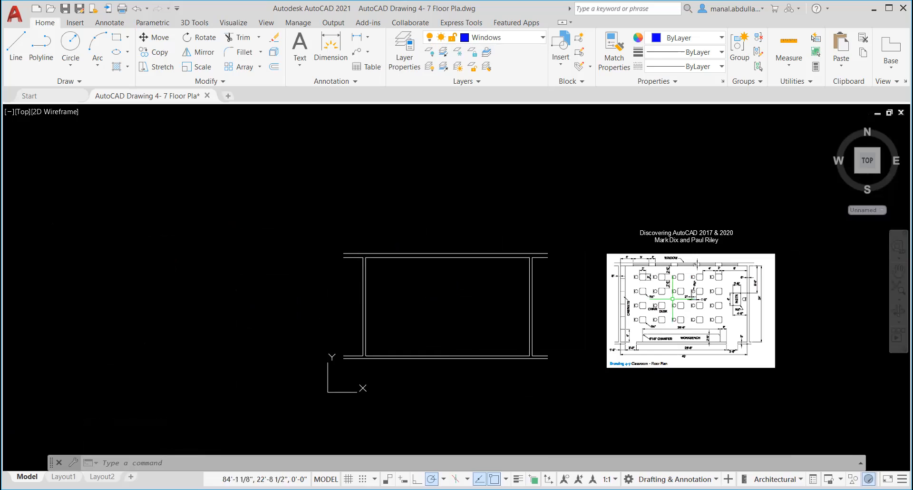
{"action": "scroll", "coordinate": [676, 288], "scroll_direction": "up", "scroll_amount": 6}
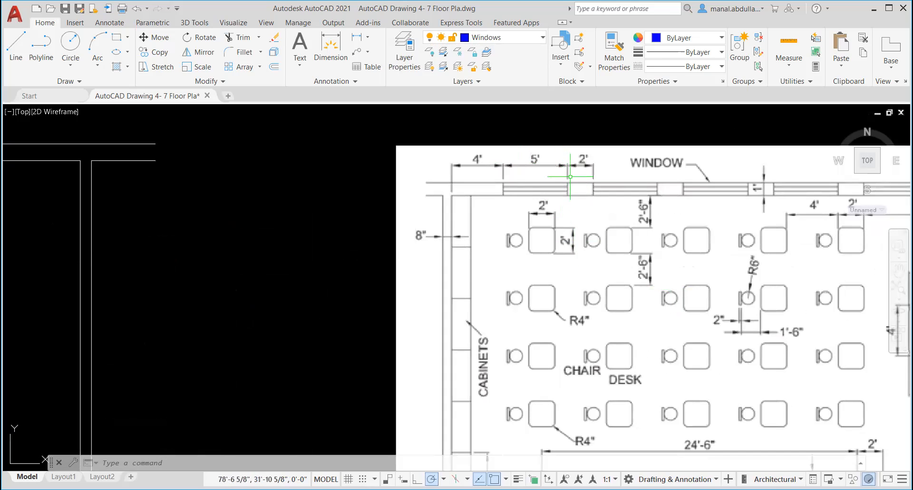
{"action": "scroll", "coordinate": [546, 267], "scroll_direction": "down", "scroll_amount": 5}
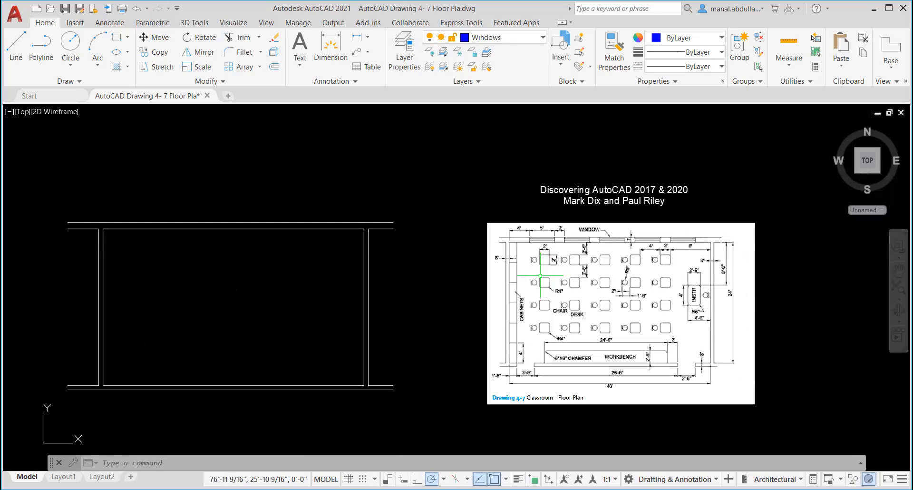
{"action": "middle_click_drag", "start_coordinate": [285, 285], "coordinate": [509, 280]}
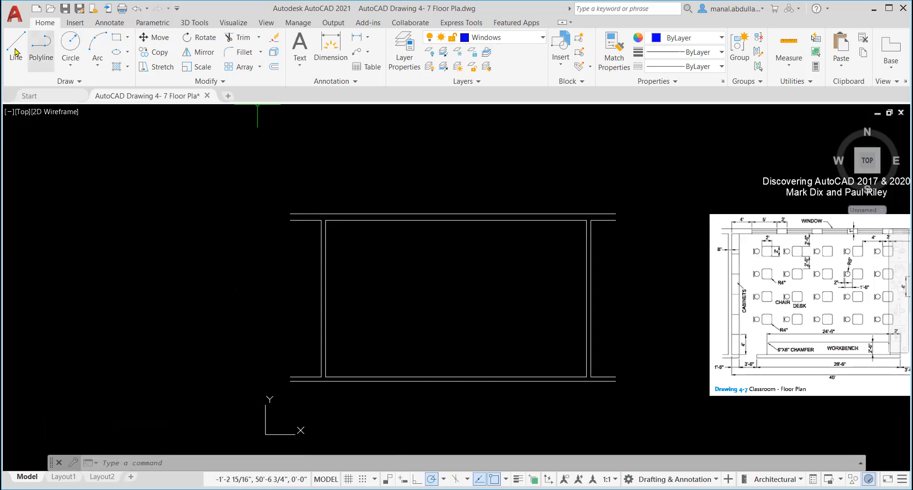
{"action": "left_click", "coordinate": [21, 68]}
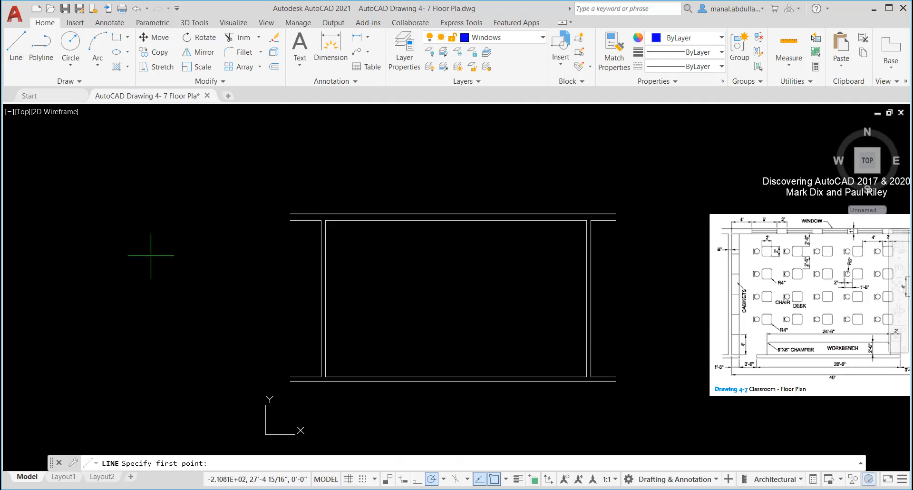
{"action": "left_click", "coordinate": [118, 257]}
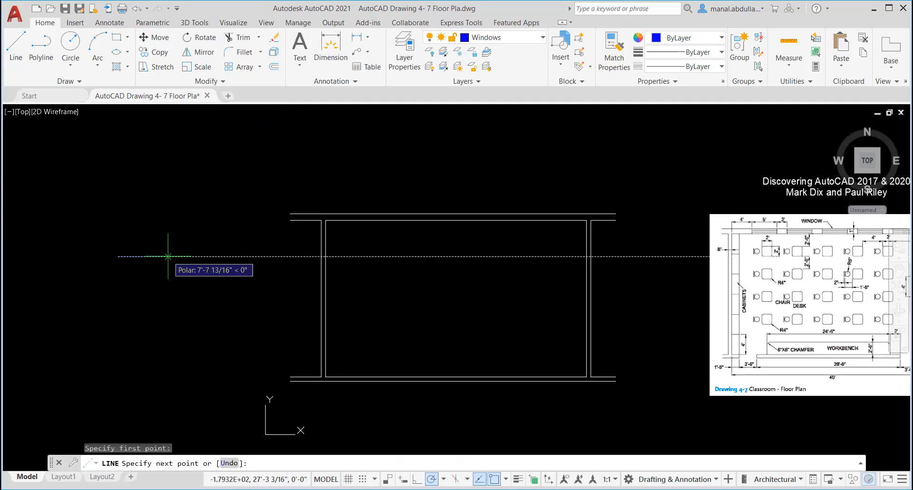
{"action": "key", "text": "Return"}
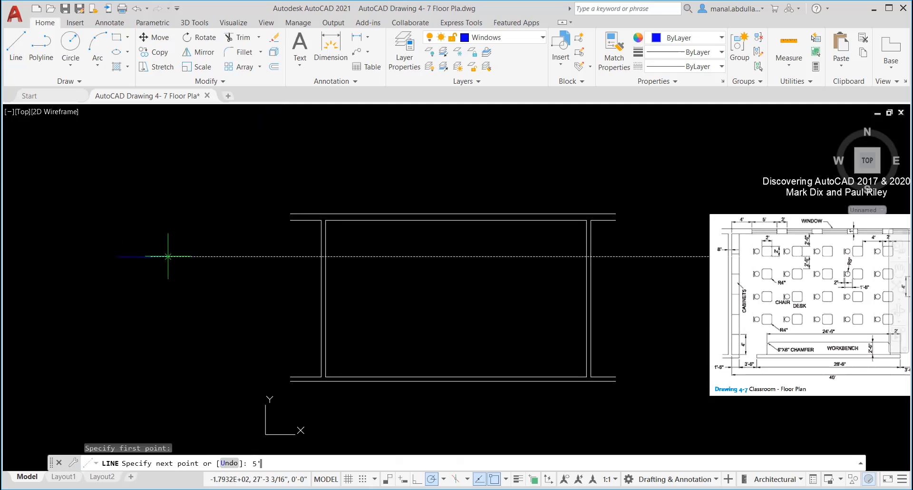
{"action": "key", "text": "Return"}
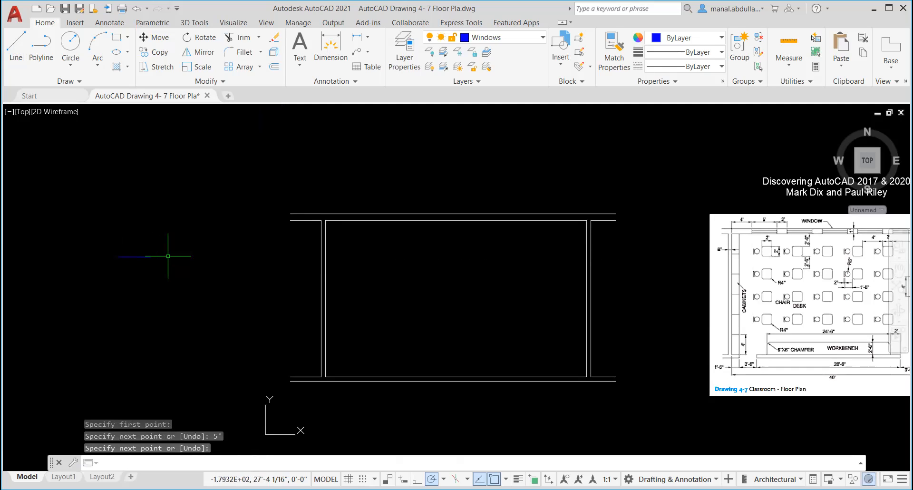
Step: Offset the 5' window line downward by 12 inches
{"action": "left_click", "coordinate": [275, 67]}
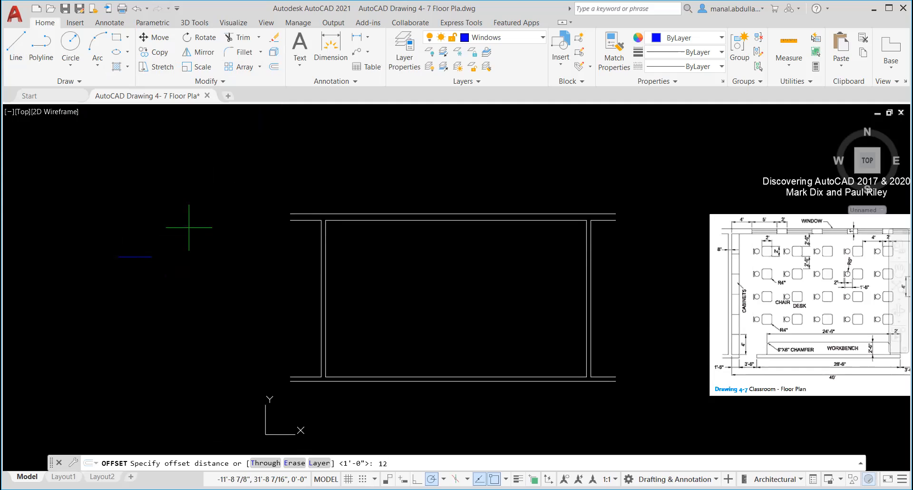
{"action": "key", "text": "Return"}
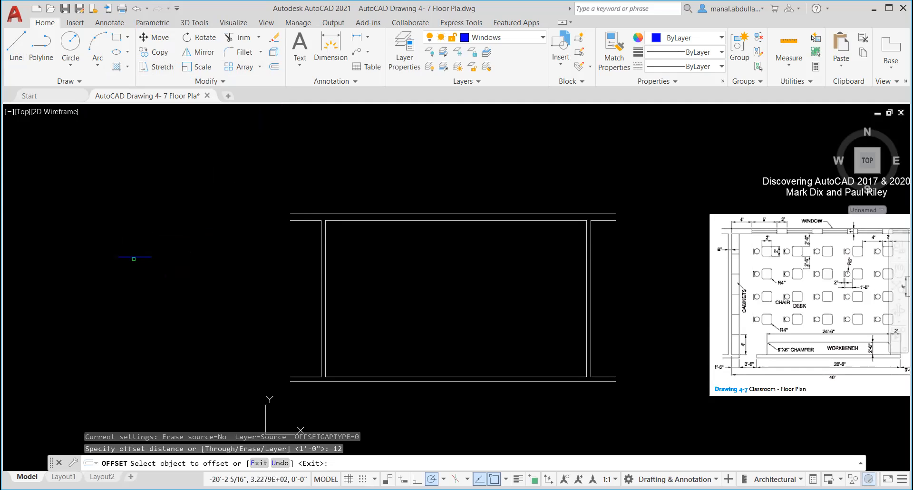
{"action": "left_click", "coordinate": [134, 258]}
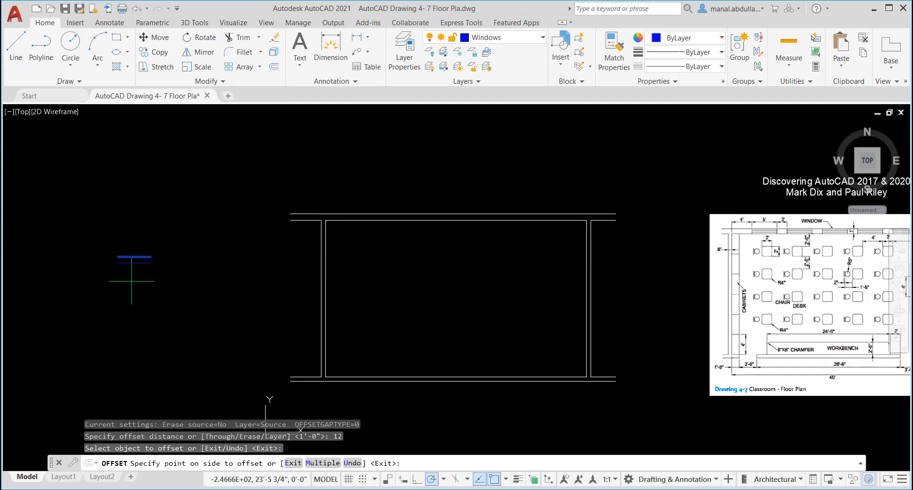
{"action": "left_click", "coordinate": [132, 284]}
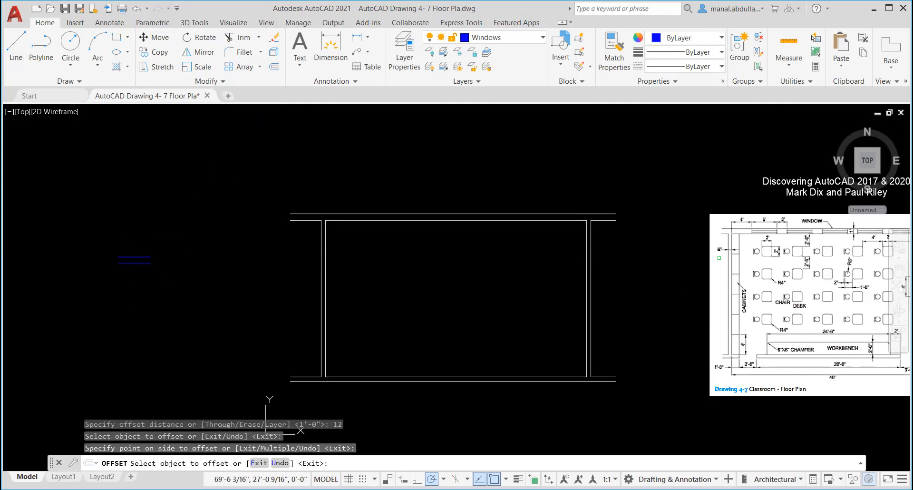
Step: Draw a vertical line joining the left ends of the two window lines
{"action": "scroll", "coordinate": [761, 257], "scroll_direction": "up", "scroll_amount": 2}
{"action": "scroll", "coordinate": [713, 228], "scroll_direction": "up", "scroll_amount": 2}
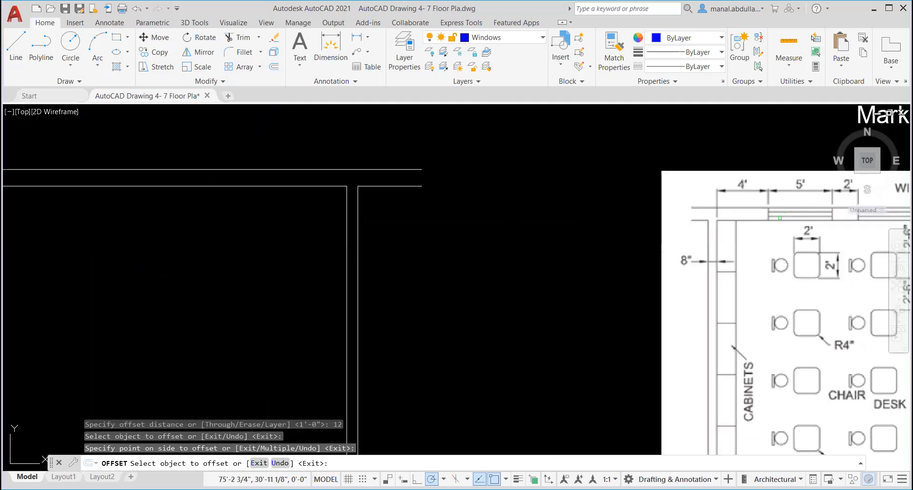
{"action": "scroll", "coordinate": [599, 287], "scroll_direction": "down", "scroll_amount": 4}
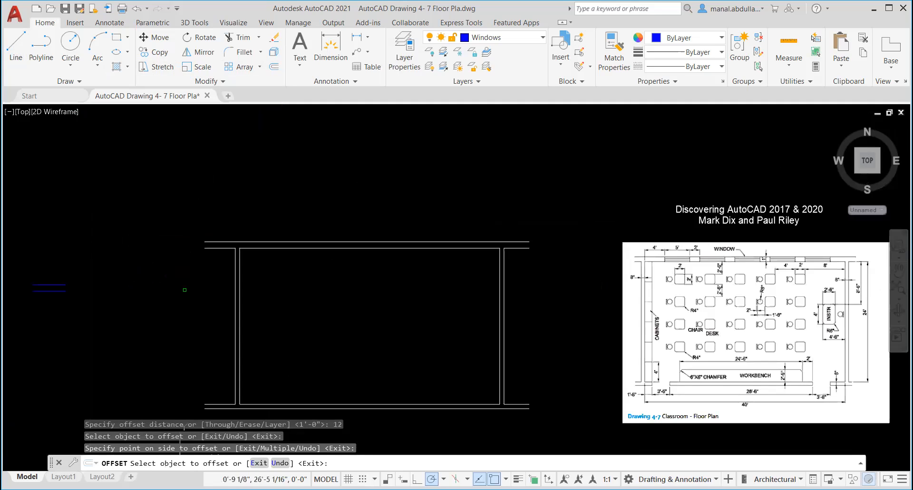
{"action": "middle_click_drag", "start_coordinate": [184, 289], "coordinate": [286, 259]}
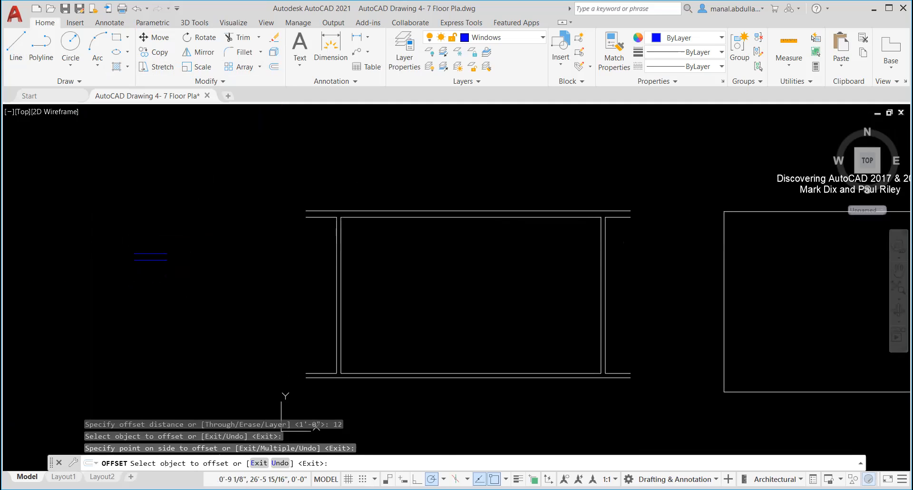
{"action": "left_click", "coordinate": [16, 48]}
{"action": "scroll", "coordinate": [140, 267], "scroll_direction": "up", "scroll_amount": 3}
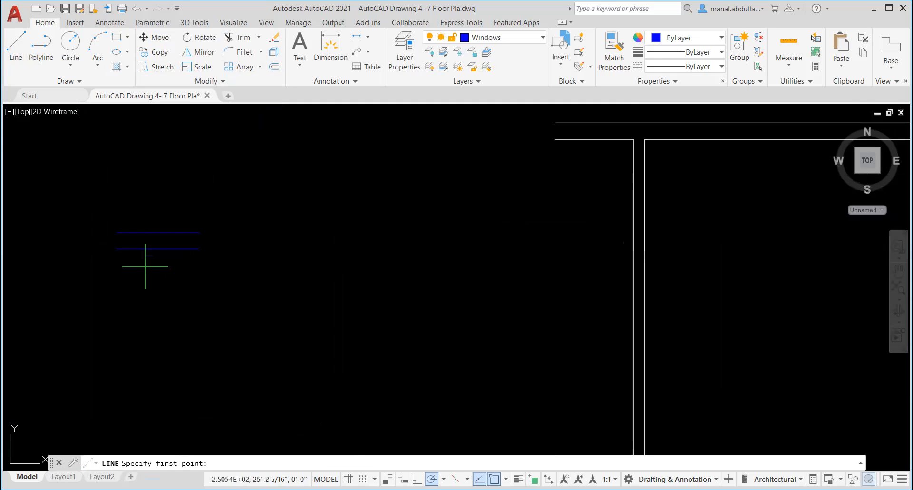
{"action": "left_click", "coordinate": [116, 232]}
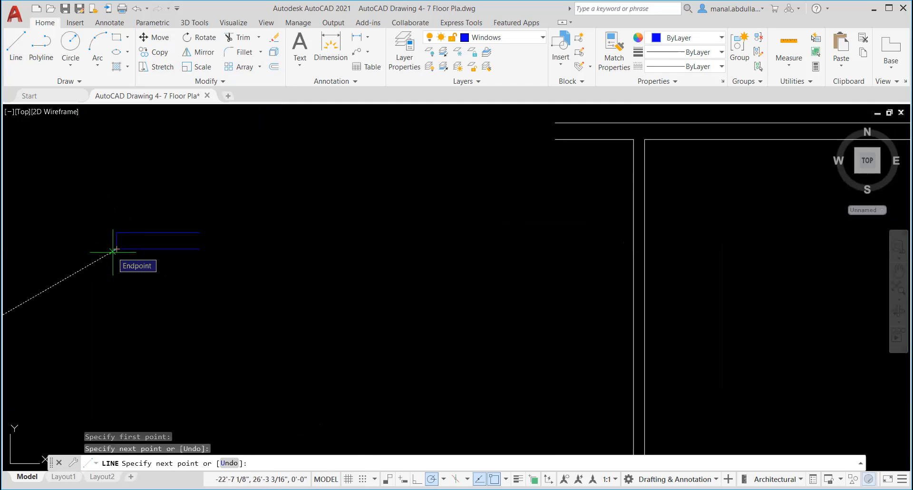
{"action": "key", "text": "Return"}
Step: Close the window rectangle with a vertical line joining the right ends of the two window lines
{"action": "key", "text": "Return"}
{"action": "left_click", "coordinate": [200, 232]}
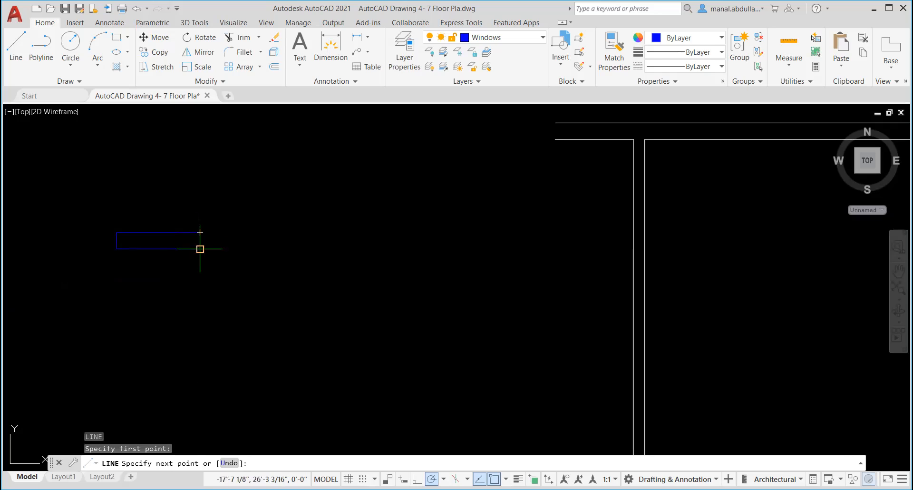
{"action": "left_click", "coordinate": [200, 248]}
{"action": "left_click", "coordinate": [201, 249]}
{"action": "key", "text": "Return"}
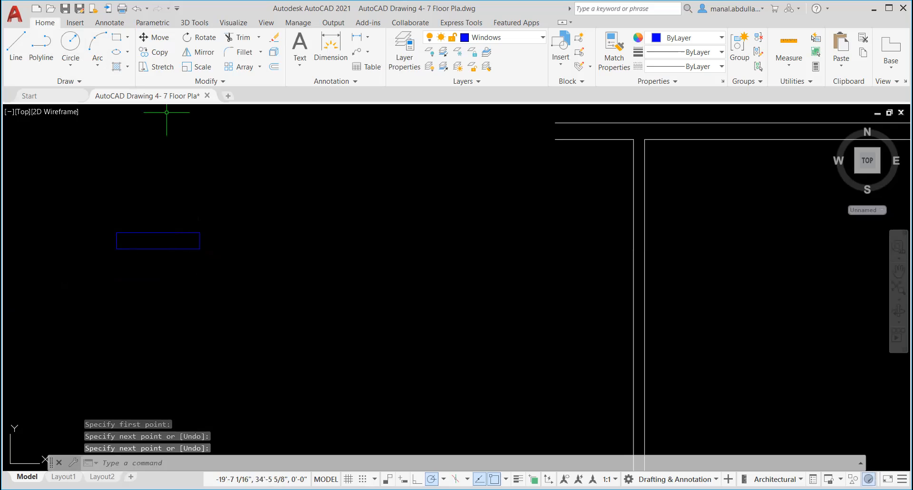
Step: Examine how the windows are drawn and dimensioned in the reference floor plan's upper wall
{"action": "scroll", "coordinate": [766, 351], "scroll_direction": "down", "scroll_amount": 4}
{"action": "mouse_move", "coordinate": [766, 351]}
{"action": "middle_mouse_down"}
{"action": "mouse_move", "coordinate": [790, 352]}
{"action": "mouse_move", "coordinate": [133, 282]}
{"action": "mouse_move", "coordinate": [73, 315]}
{"action": "middle_mouse_up"}
{"action": "scroll", "coordinate": [379, 253], "scroll_direction": "up", "scroll_amount": 5}
{"action": "scroll", "coordinate": [451, 262], "scroll_direction": "up", "scroll_amount": 2}
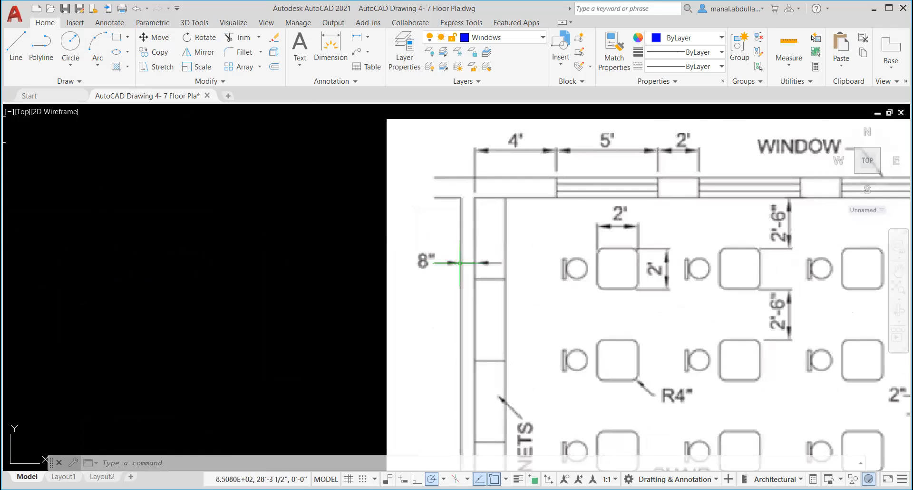
{"action": "scroll", "coordinate": [452, 262], "scroll_direction": "down", "scroll_amount": 8}
{"action": "middle_click_drag", "start_coordinate": [195, 267], "coordinate": [471, 278]}
{"action": "scroll", "coordinate": [280, 292], "scroll_direction": "up", "scroll_amount": 2}
{"action": "scroll", "coordinate": [280, 292], "scroll_direction": "up", "scroll_amount": 6}
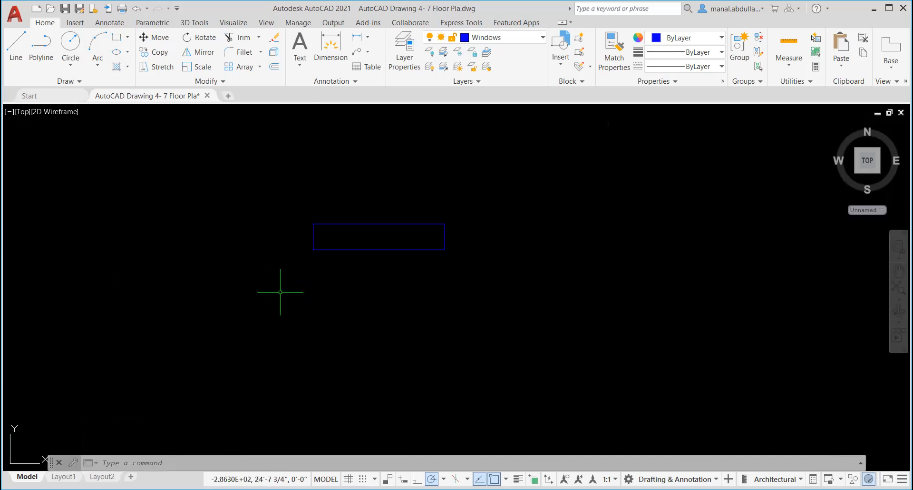
Step: Divide the left end line of the window rectangle into 3 equal segments
{"action": "left_click", "coordinate": [97, 81]}
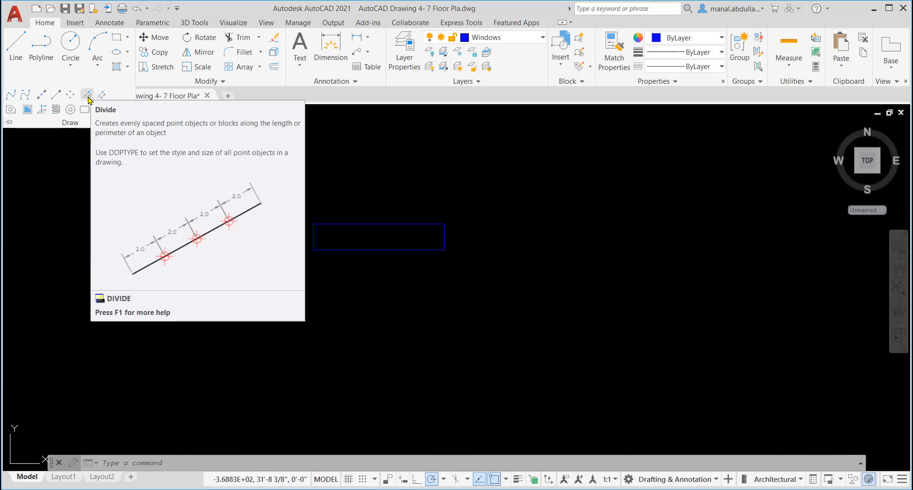
{"action": "left_click", "coordinate": [88, 96]}
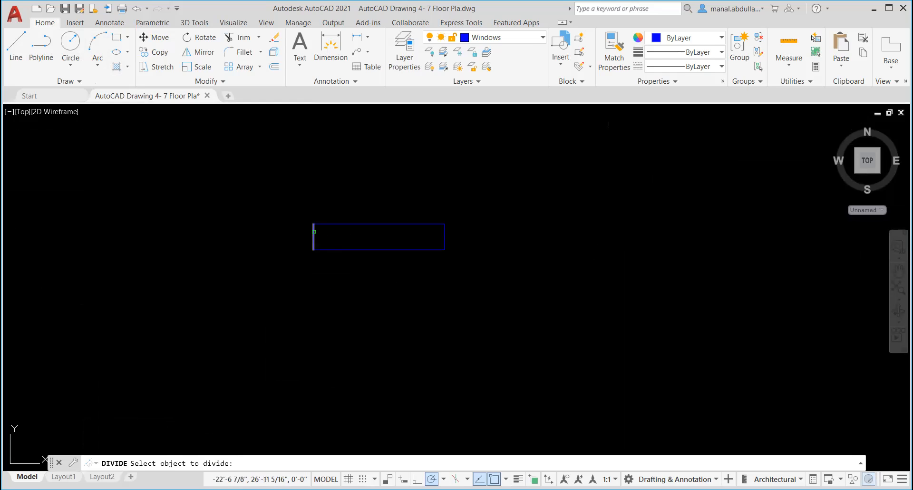
{"action": "left_click", "coordinate": [314, 232]}
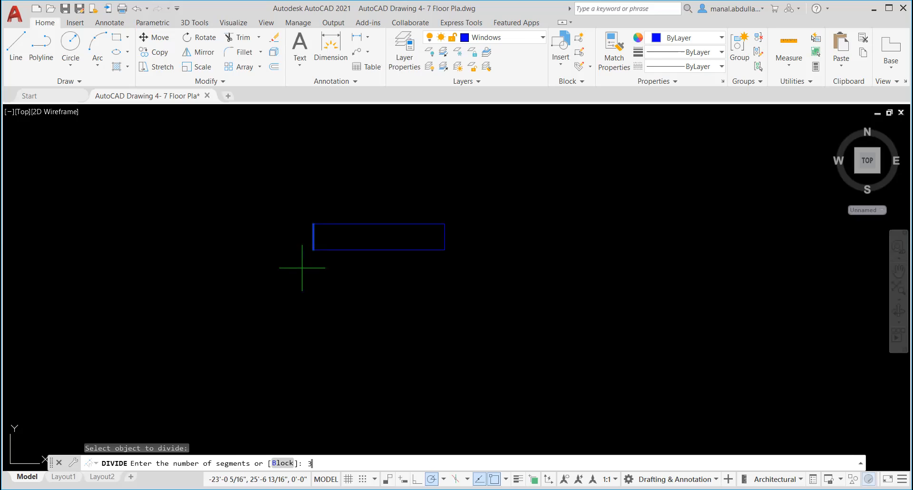
{"action": "key", "text": "Return"}
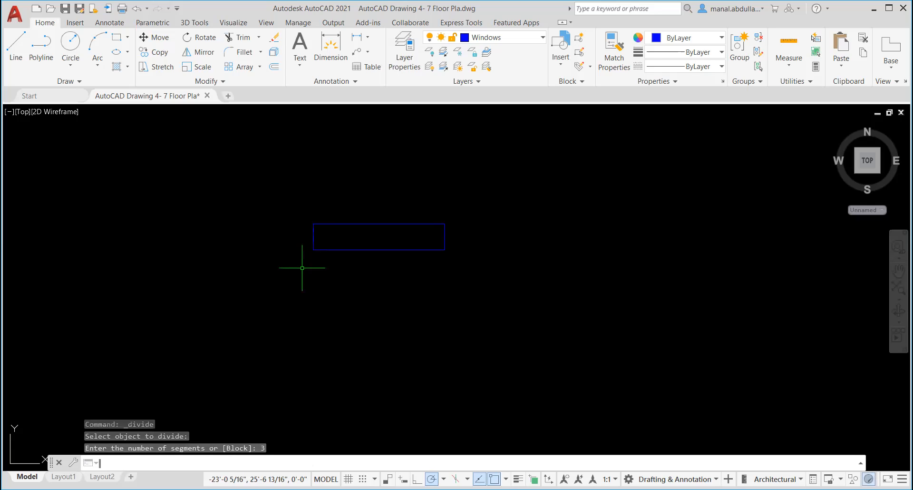
Step: Enable the Perpendicular object snap, keeping the Node snap on
{"action": "left_click", "coordinate": [17, 50]}
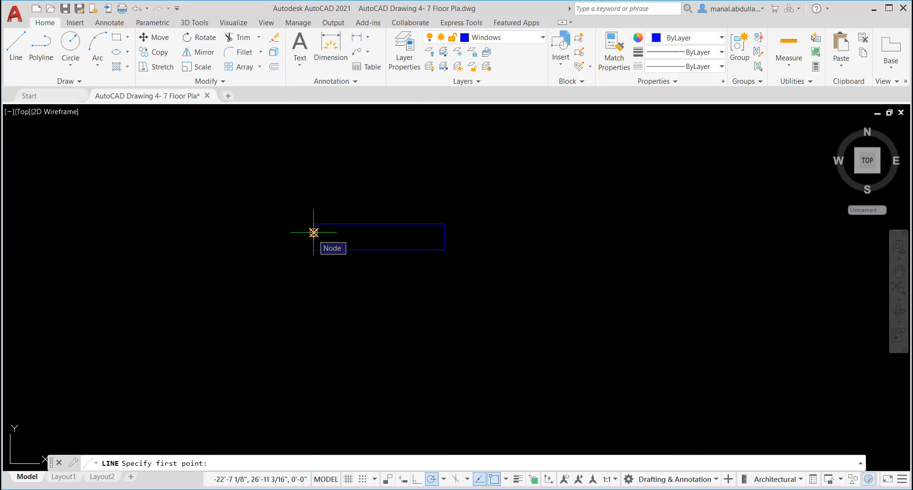
{"action": "left_click", "coordinate": [505, 479]}
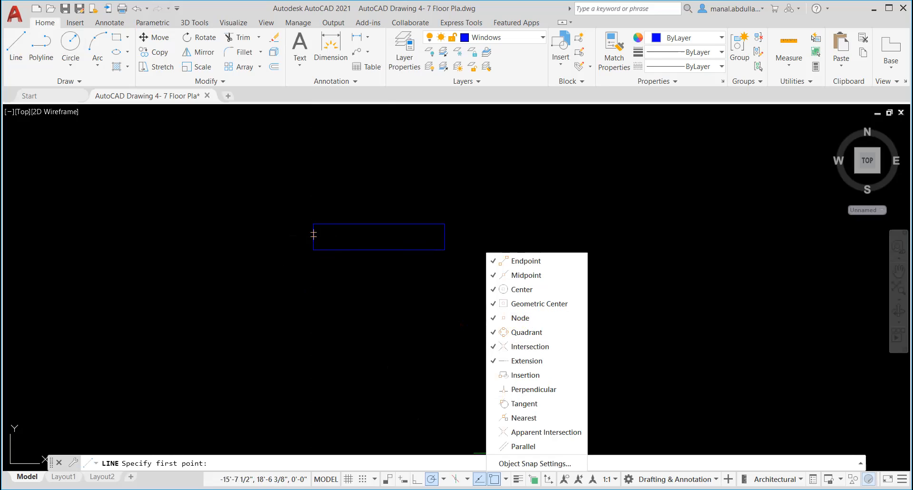
{"action": "left_click", "coordinate": [520, 318]}
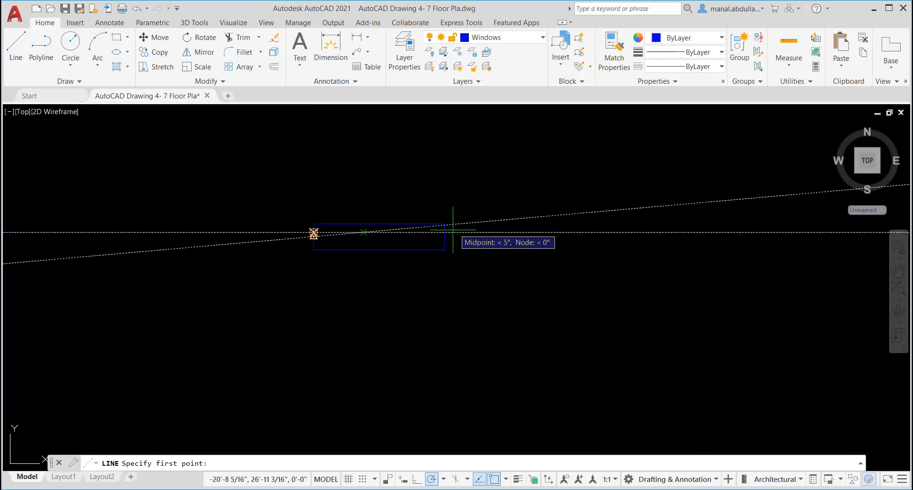
{"action": "scroll", "coordinate": [447, 234], "scroll_direction": "up", "scroll_amount": 6}
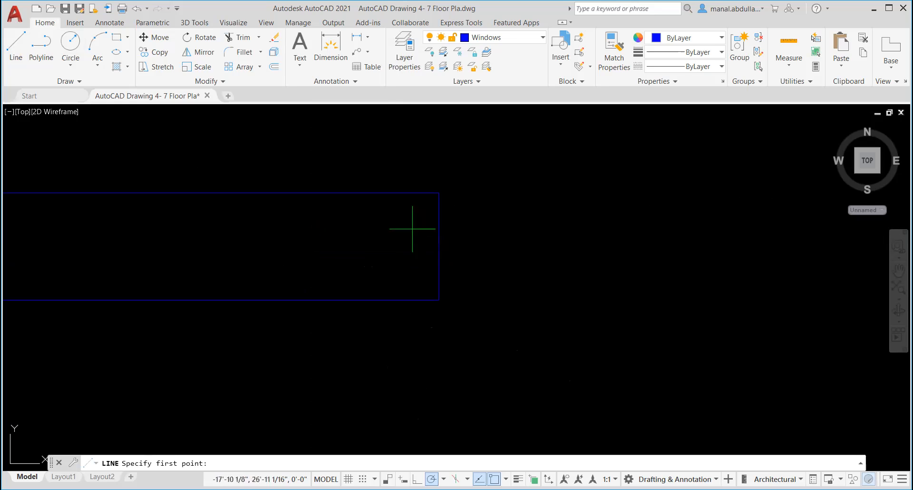
{"action": "left_click", "coordinate": [505, 479]}
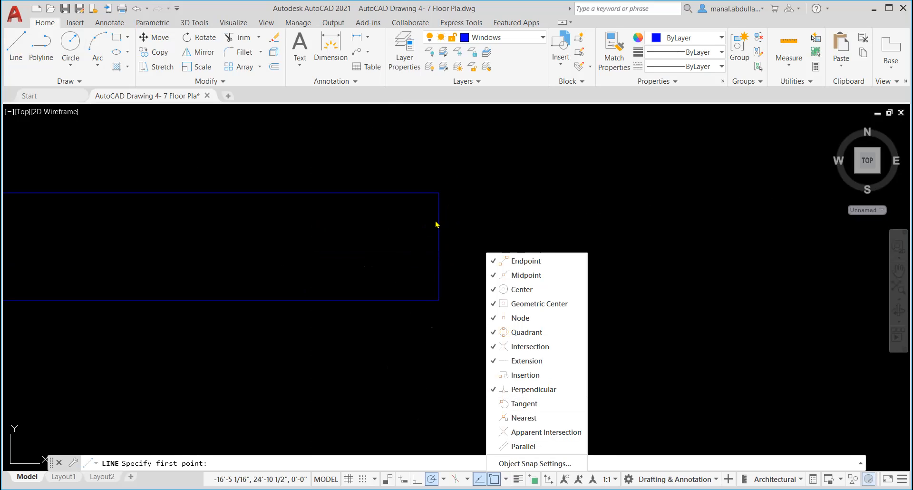
{"action": "left_click", "coordinate": [441, 321]}
{"action": "scroll", "coordinate": [366, 332], "scroll_direction": "down", "scroll_amount": 2}
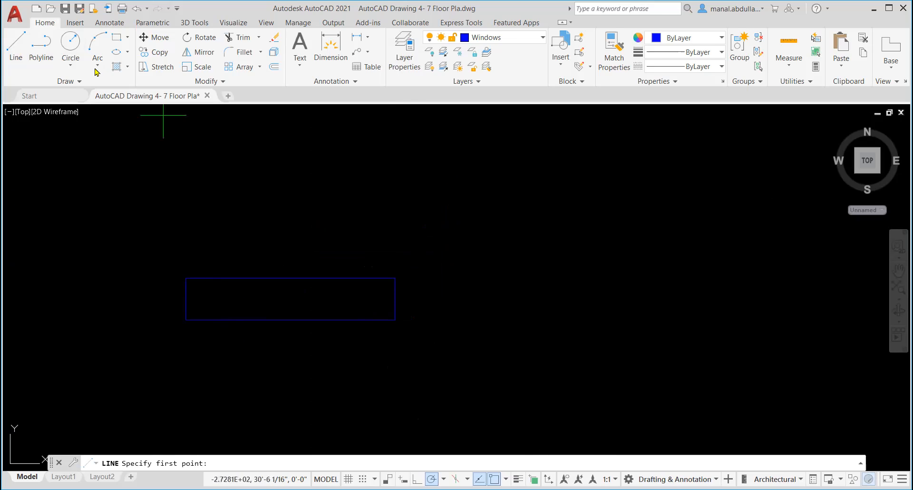
Step: Draw a horizontal line from the upper division point perpendicular to the window's right end line
{"action": "left_click", "coordinate": [15, 48]}
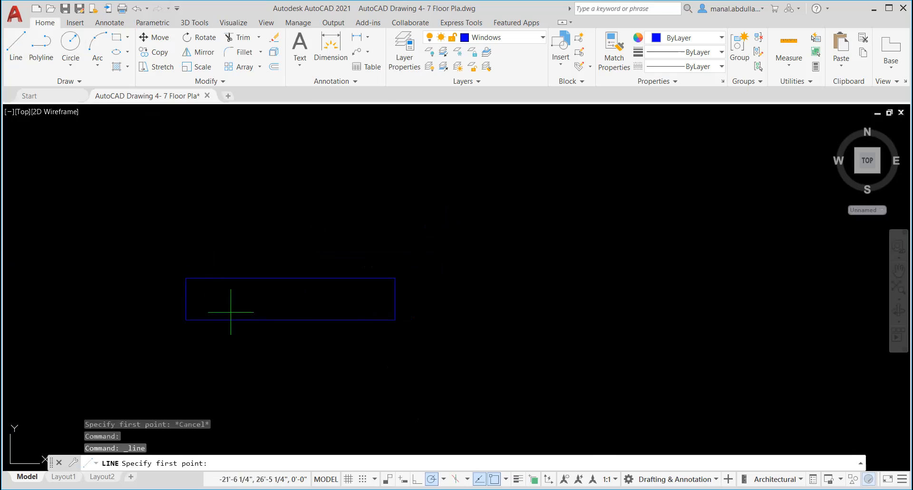
{"action": "left_click", "coordinate": [186, 291]}
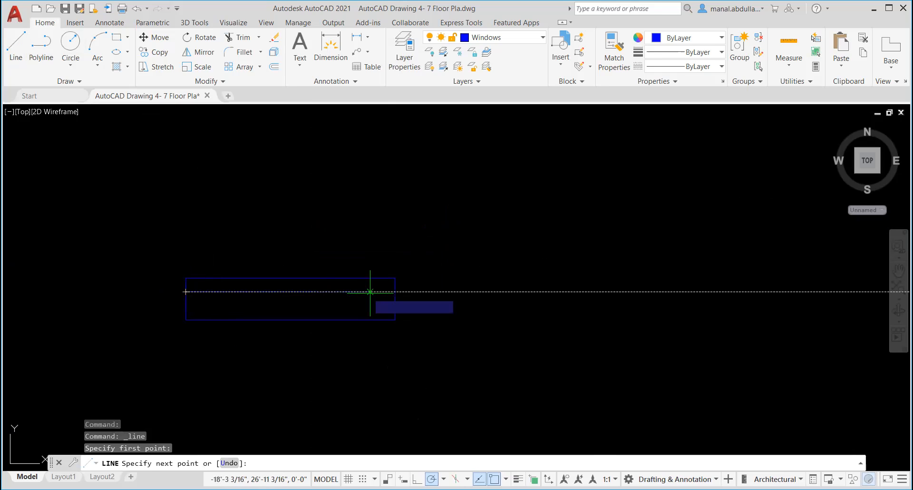
{"action": "left_click", "coordinate": [395, 292]}
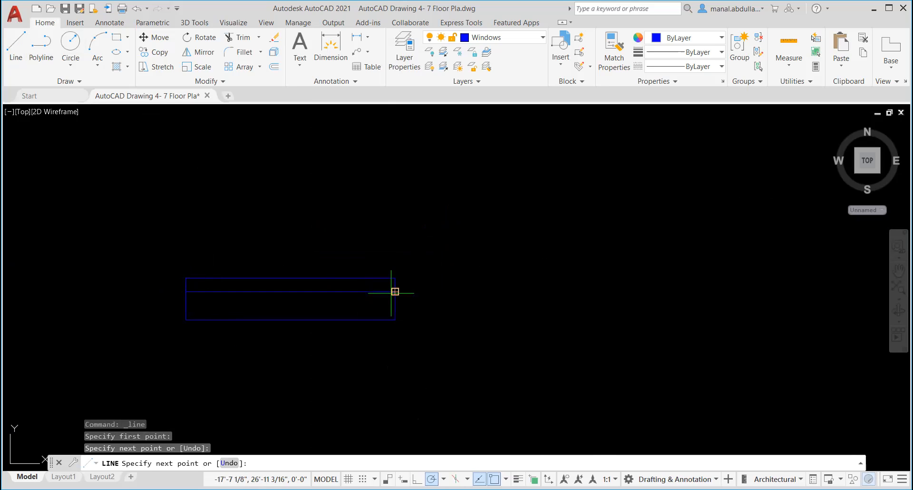
{"action": "key", "text": "Return"}
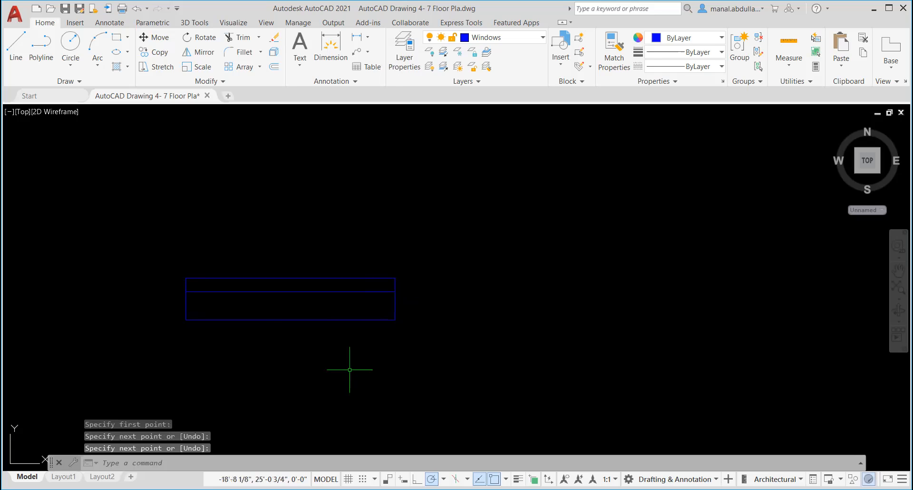
Step: Draw a horizontal line from the lower division point perpendicular to the window's right end line
{"action": "key", "text": "Return"}
{"action": "left_click", "coordinate": [186, 305]}
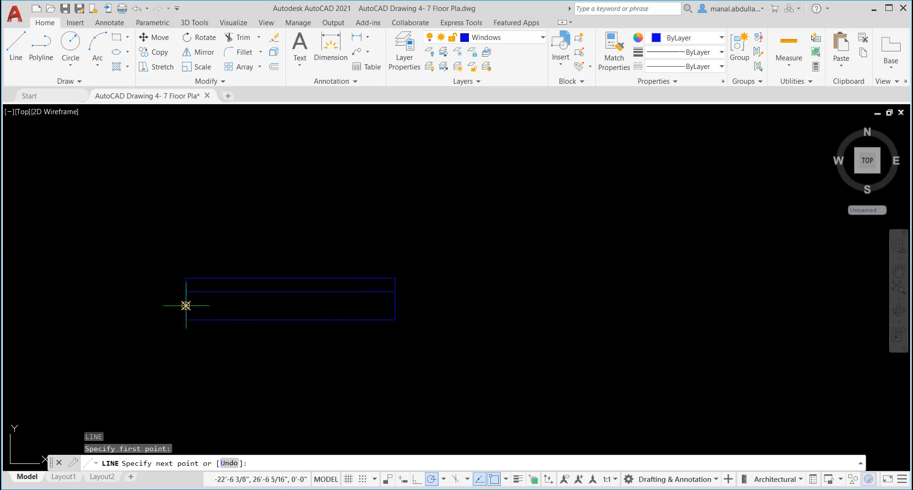
{"action": "left_click", "coordinate": [395, 305]}
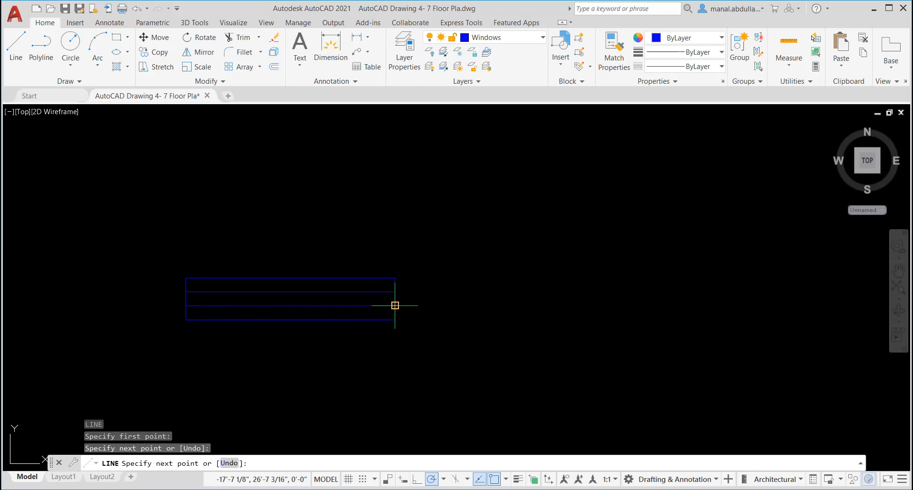
{"action": "key", "text": "Return"}
Step: Copy the complete window from its lower left corner to the room's upper left inner corner, inside the top wall
{"action": "scroll", "coordinate": [452, 347], "scroll_direction": "down", "scroll_amount": 8}
{"action": "middle_click_drag", "start_coordinate": [657, 367], "coordinate": [381, 285]}
{"action": "scroll", "coordinate": [381, 286], "scroll_direction": "up", "scroll_amount": 2}
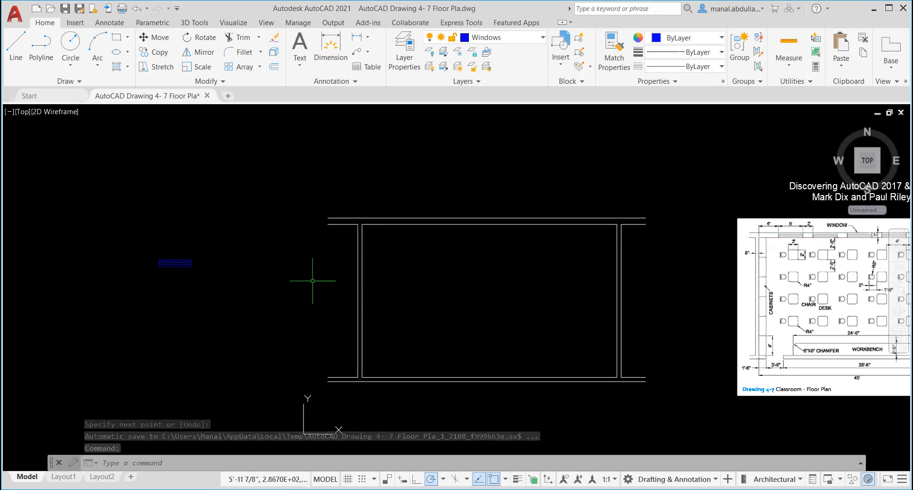
{"action": "left_click", "coordinate": [154, 52]}
{"action": "left_click", "coordinate": [139, 281]}
{"action": "left_click", "coordinate": [221, 224]}
{"action": "key", "text": "Return"}
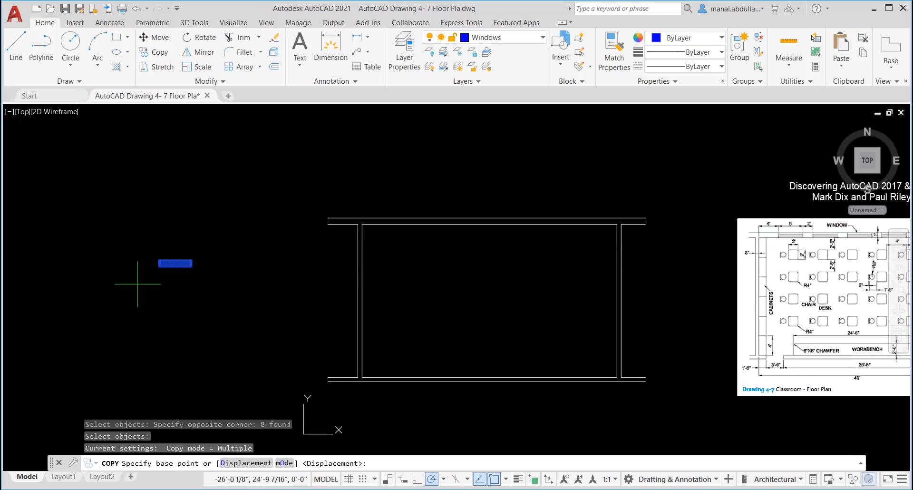
{"action": "scroll", "coordinate": [139, 285], "scroll_direction": "up", "scroll_amount": 4}
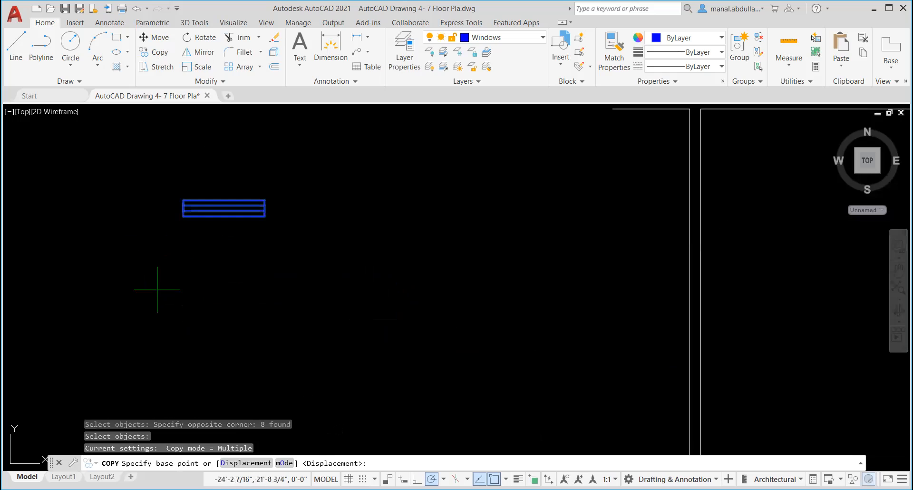
{"action": "left_click", "coordinate": [184, 216]}
{"action": "scroll", "coordinate": [540, 255], "scroll_direction": "down", "scroll_amount": 2}
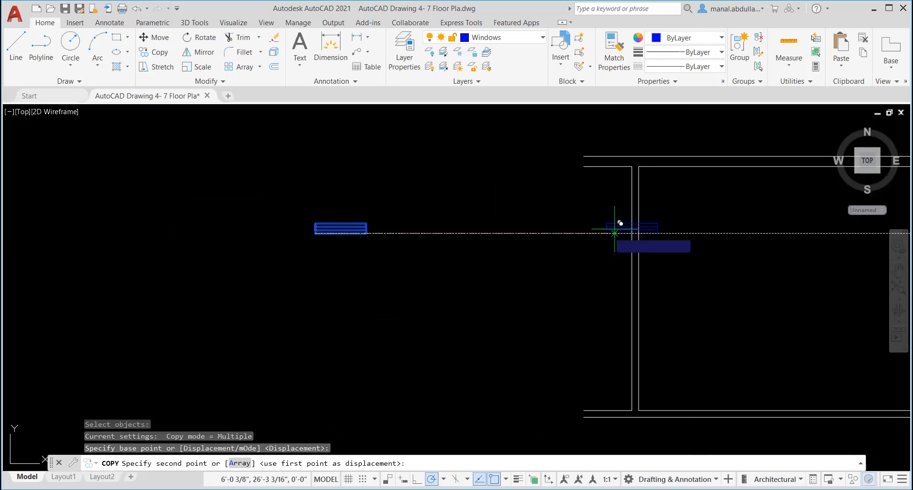
{"action": "left_click", "coordinate": [645, 161]}
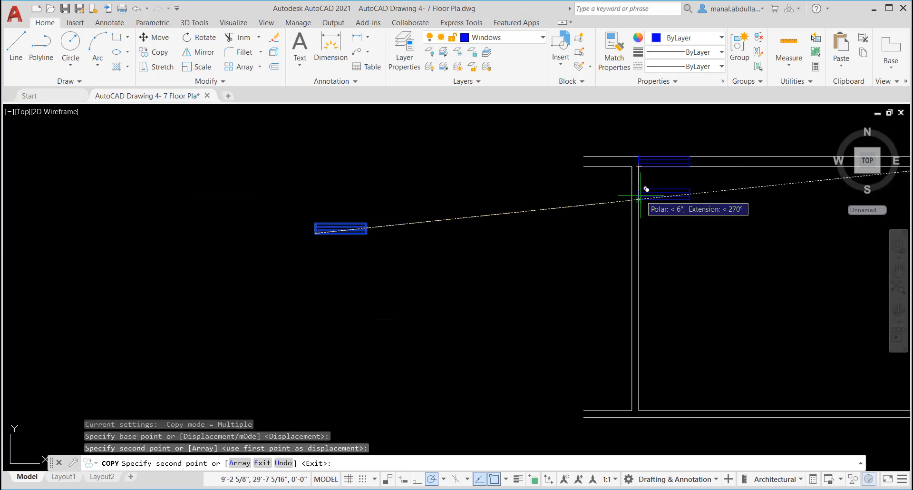
{"action": "key", "text": "Escape"}
{"action": "scroll", "coordinate": [666, 210], "scroll_direction": "down", "scroll_amount": 2}
{"action": "mouse_move", "coordinate": [697, 216]}
{"action": "middle_mouse_down"}
{"action": "mouse_move", "coordinate": [688, 231]}
{"action": "mouse_move", "coordinate": [276, 243]}
{"action": "mouse_move", "coordinate": [292, 272]}
{"action": "middle_mouse_up"}
{"action": "scroll", "coordinate": [294, 266], "scroll_direction": "up", "scroll_amount": 2}
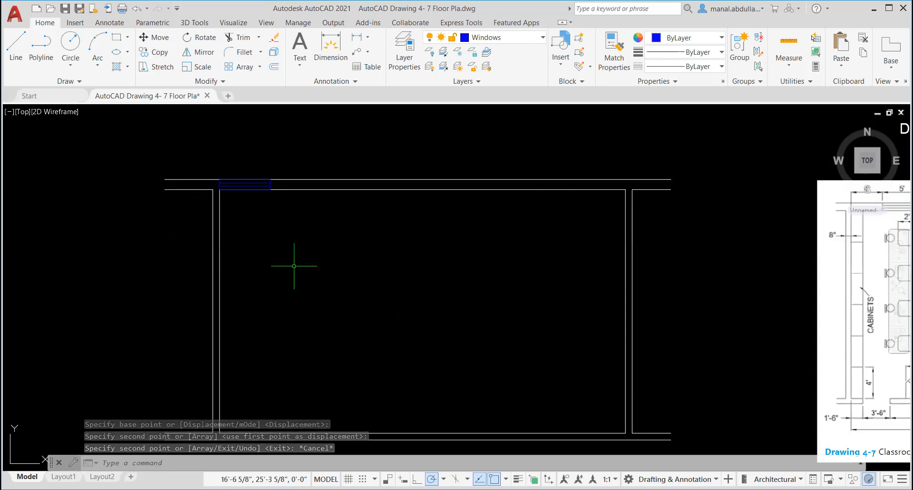
Step: Examine the reference plan's dimensions for the first window's offset from the wall corner and the window spacing
{"action": "scroll", "coordinate": [779, 302], "scroll_direction": "up", "scroll_amount": 2}
{"action": "scroll", "coordinate": [779, 301], "scroll_direction": "down", "scroll_amount": 3}
{"action": "mouse_move", "coordinate": [779, 302]}
{"action": "middle_mouse_down"}
{"action": "mouse_move", "coordinate": [836, 286]}
{"action": "mouse_move", "coordinate": [443, 285]}
{"action": "middle_mouse_up"}
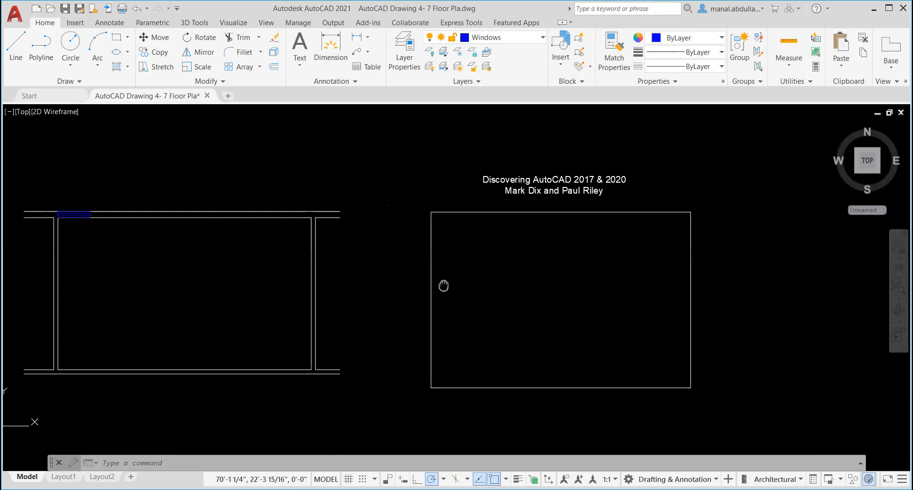
{"action": "scroll", "coordinate": [449, 236], "scroll_direction": "up", "scroll_amount": 2}
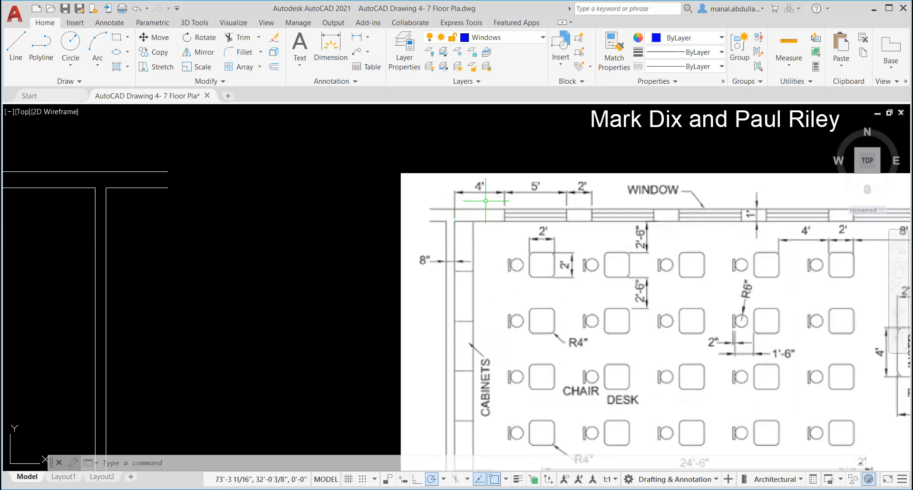
{"action": "scroll", "coordinate": [311, 260], "scroll_direction": "down", "scroll_amount": 3}
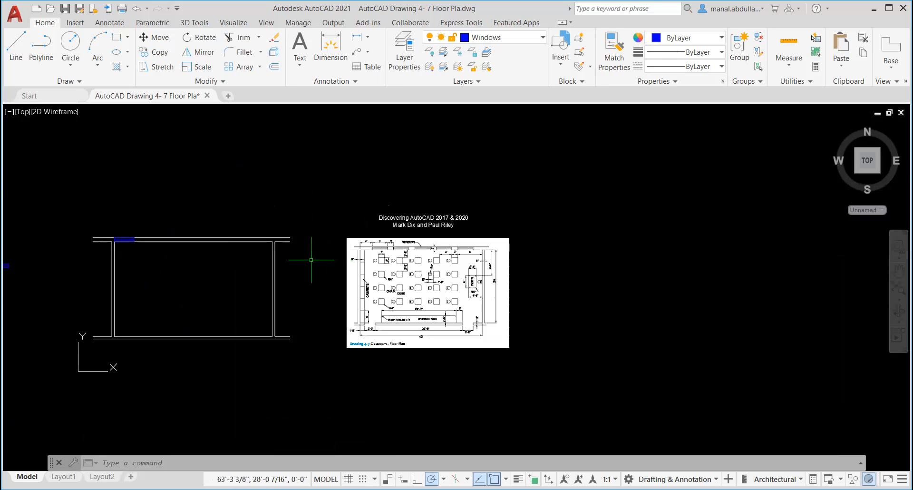
{"action": "middle_click_drag", "start_coordinate": [237, 260], "coordinate": [457, 271]}
{"action": "scroll", "coordinate": [410, 274], "scroll_direction": "up", "scroll_amount": 2}
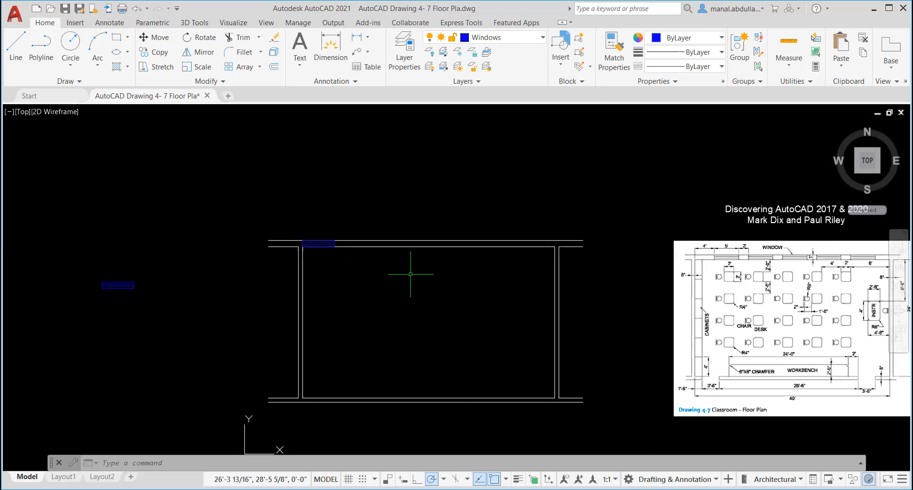
{"action": "scroll", "coordinate": [411, 274], "scroll_direction": "up", "scroll_amount": 2}
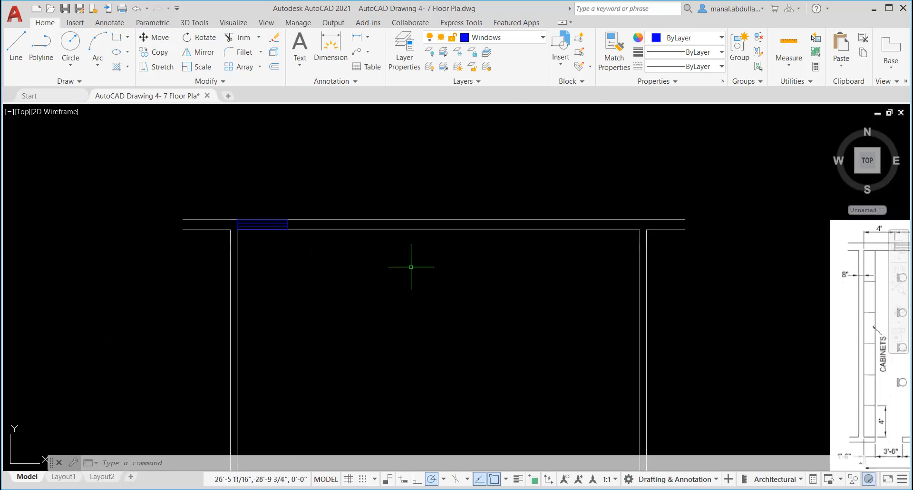
Step: Try to move the window 4' to the right from the room's upper left inner corner, using the previous selection
{"action": "left_click", "coordinate": [156, 38]}
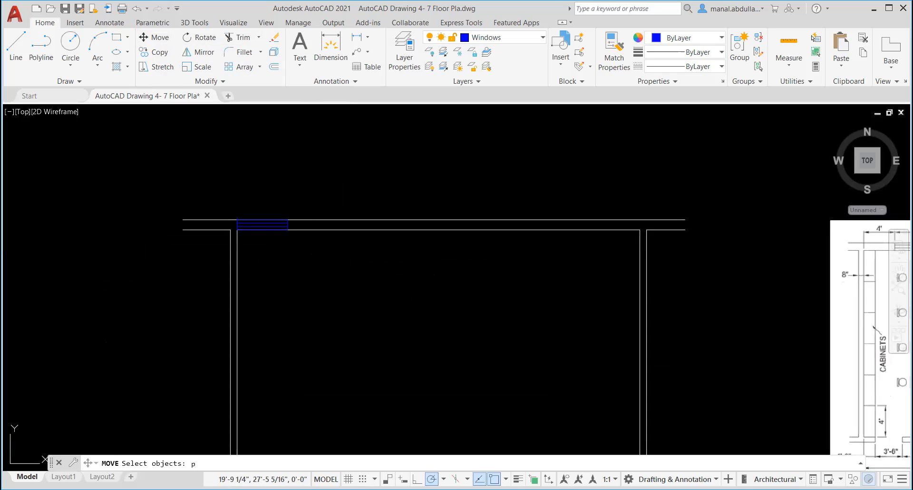
{"action": "key", "text": "Return"}
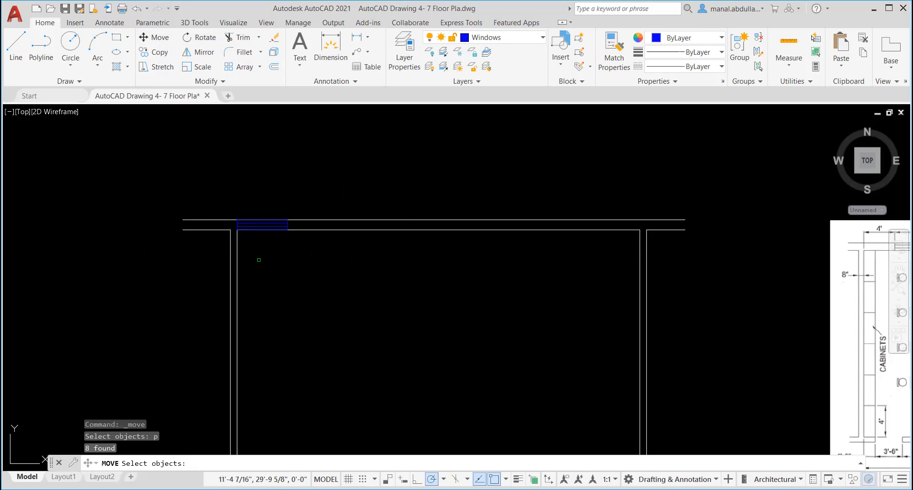
{"action": "key", "text": "Return"}
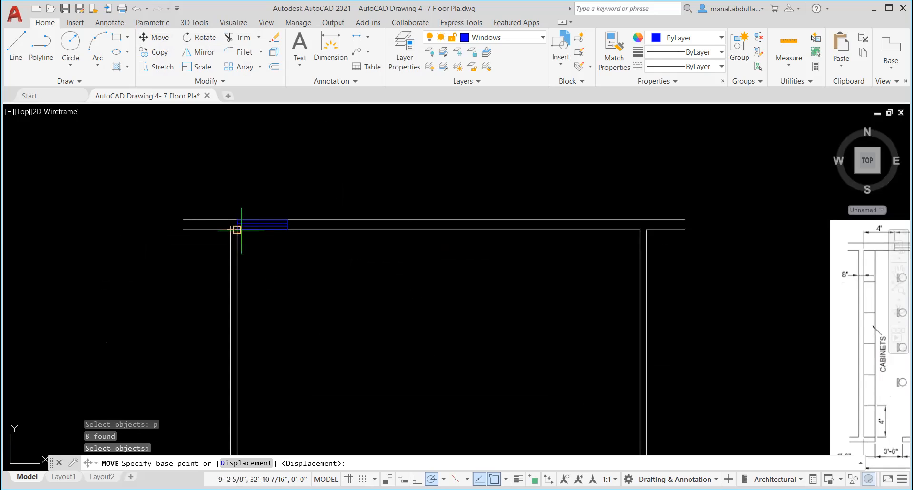
{"action": "left_click", "coordinate": [238, 229]}
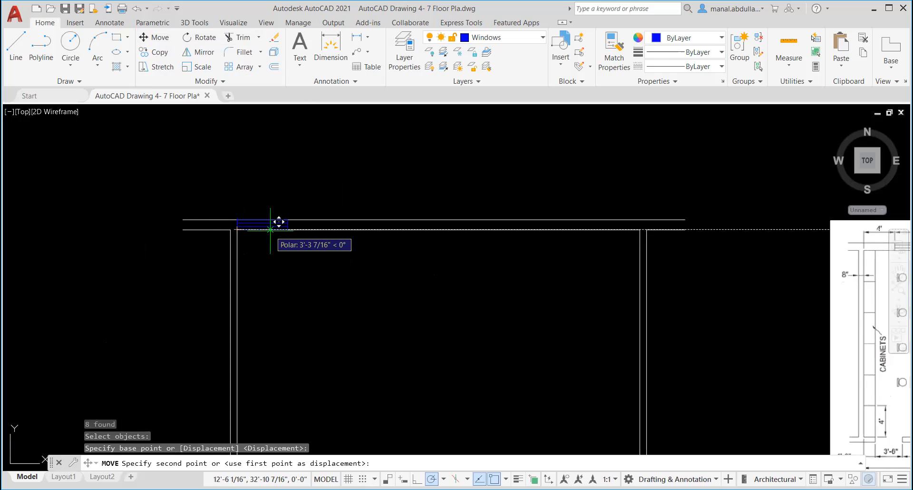
{"action": "type", "text": "4'"}
{"action": "key", "text": "Return"}
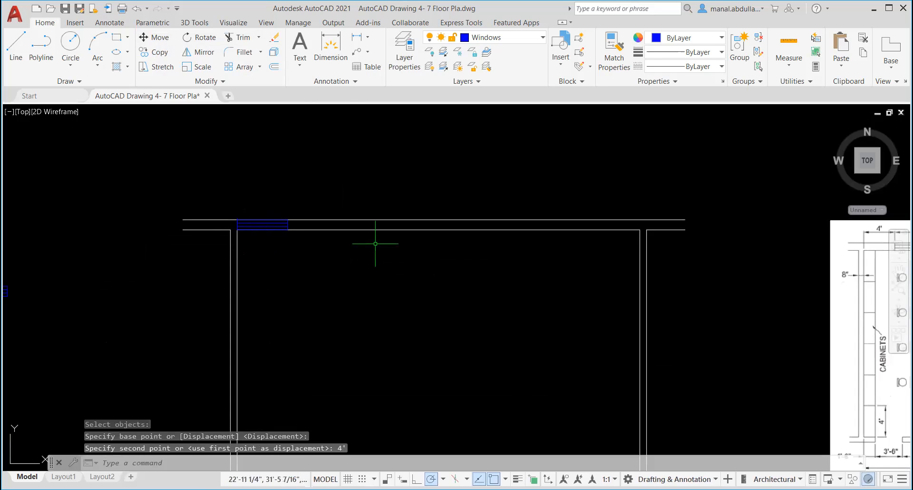
{"action": "scroll", "coordinate": [376, 243], "scroll_direction": "down", "scroll_amount": 2}
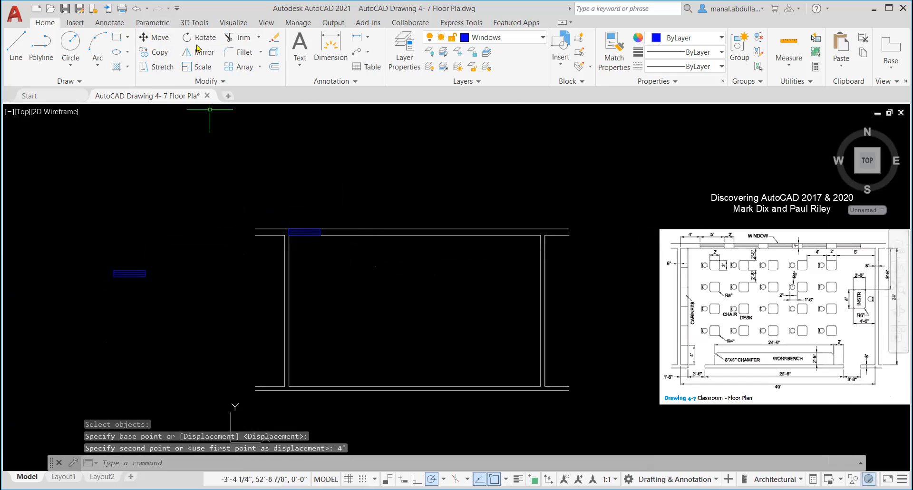
{"action": "left_click", "coordinate": [153, 38]}
{"action": "scroll", "coordinate": [261, 215], "scroll_direction": "up", "scroll_amount": 2}
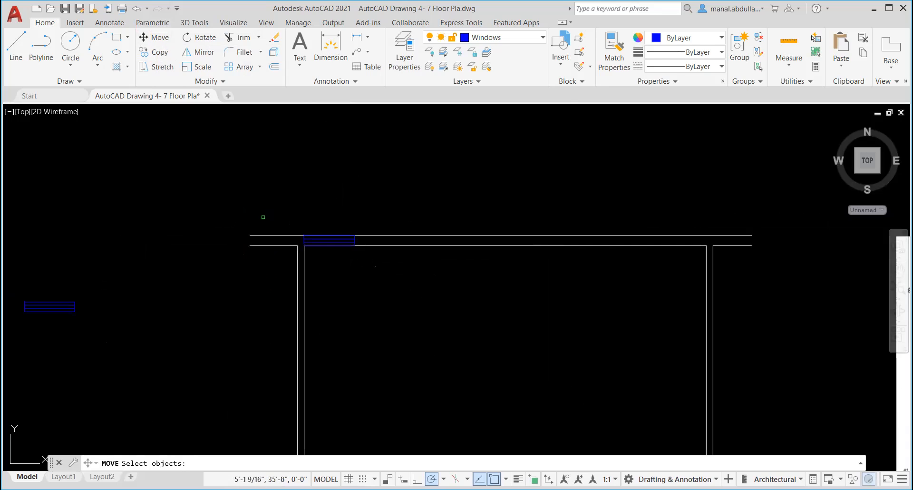
{"action": "left_click", "coordinate": [380, 212]}
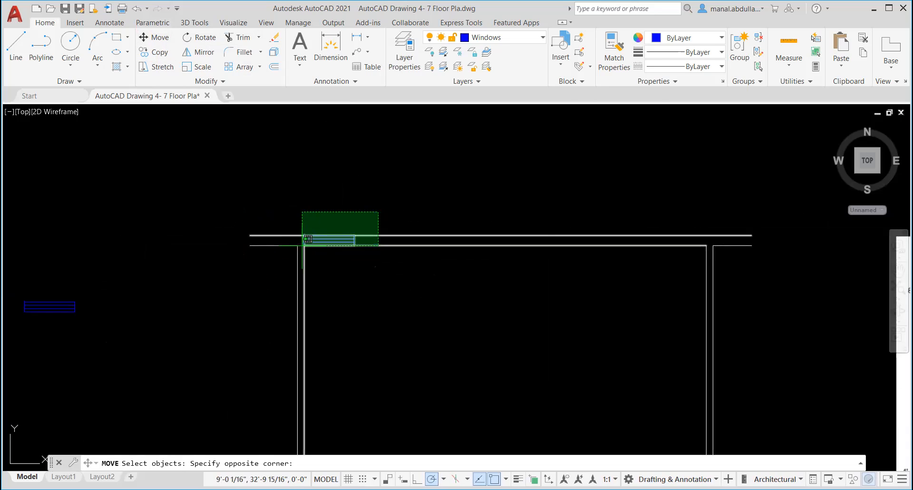
{"action": "key", "text": "Escape"}
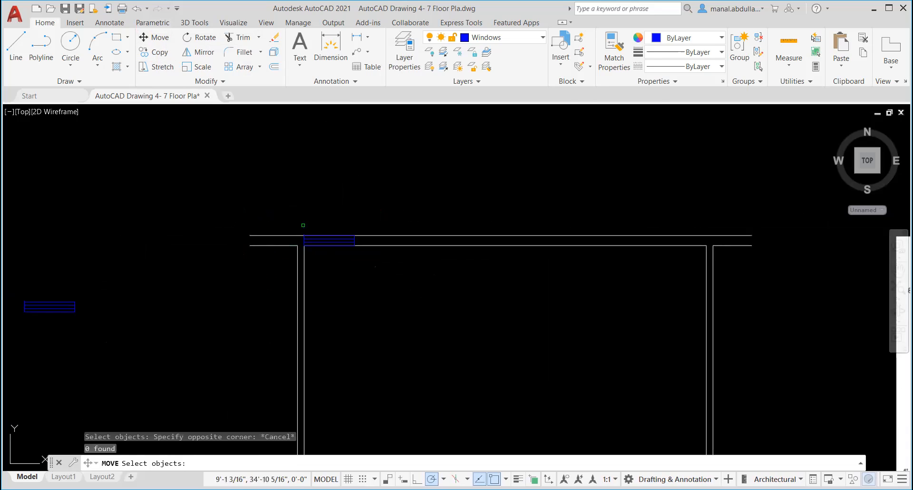
Step: Move the window in the top wall 4' to the right, using its lower left corner as base point
{"action": "left_click", "coordinate": [153, 38]}
{"action": "left_click", "coordinate": [280, 267]}
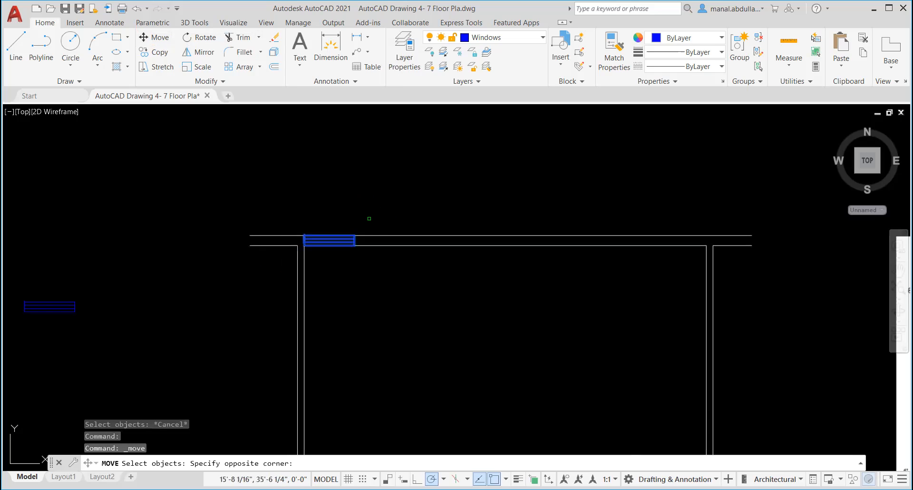
{"action": "left_click", "coordinate": [370, 218]}
{"action": "key", "text": "Return"}
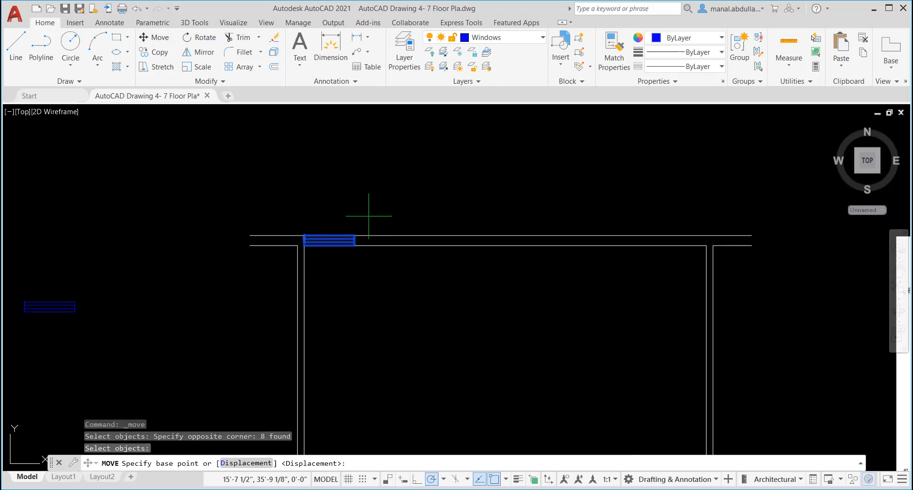
{"action": "left_click", "coordinate": [304, 245]}
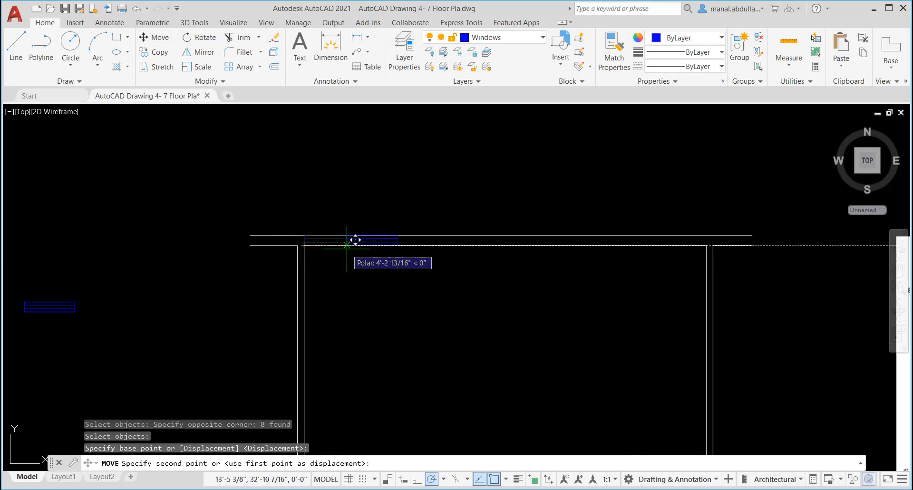
{"action": "type", "text": "4'"}
{"action": "key", "text": "Return"}
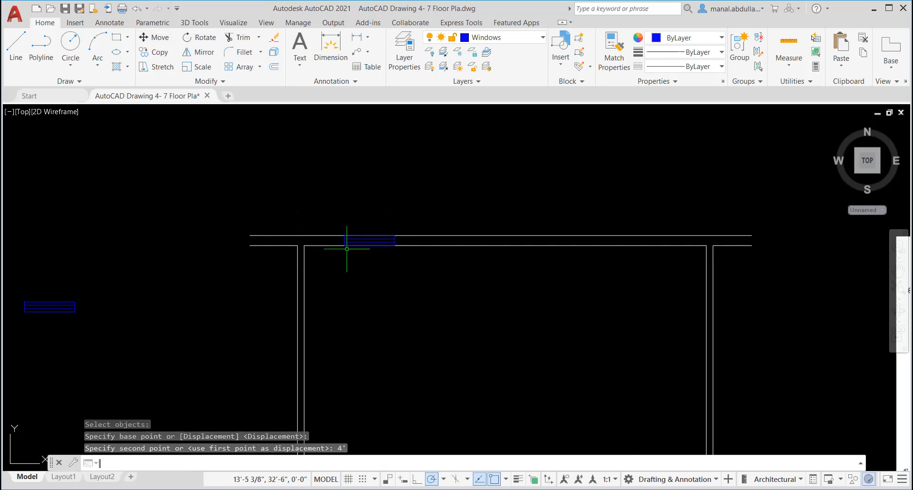
Step: Copy the first window 7' to the right along the top wall, using its lower left corner as base point
{"action": "scroll", "coordinate": [450, 338], "scroll_direction": "down", "scroll_amount": 2}
{"action": "middle_click_drag", "start_coordinate": [597, 347], "coordinate": [446, 313]}
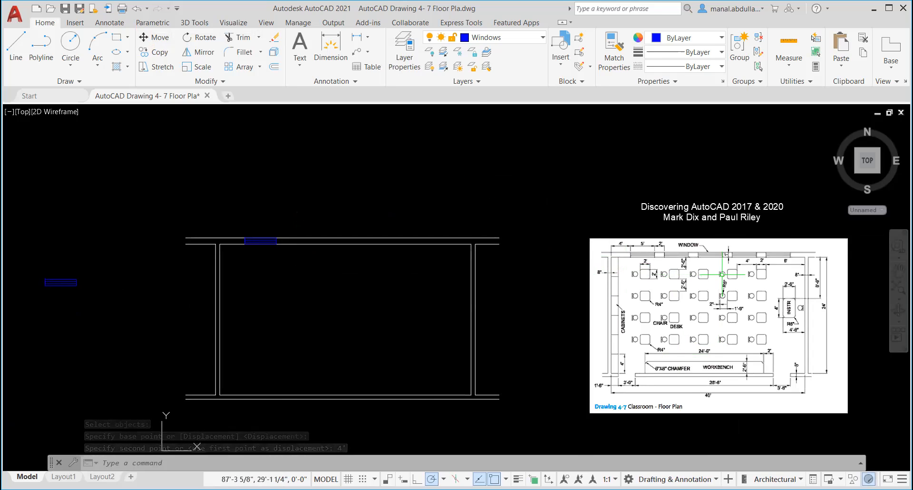
{"action": "scroll", "coordinate": [632, 282], "scroll_direction": "up", "scroll_amount": 2}
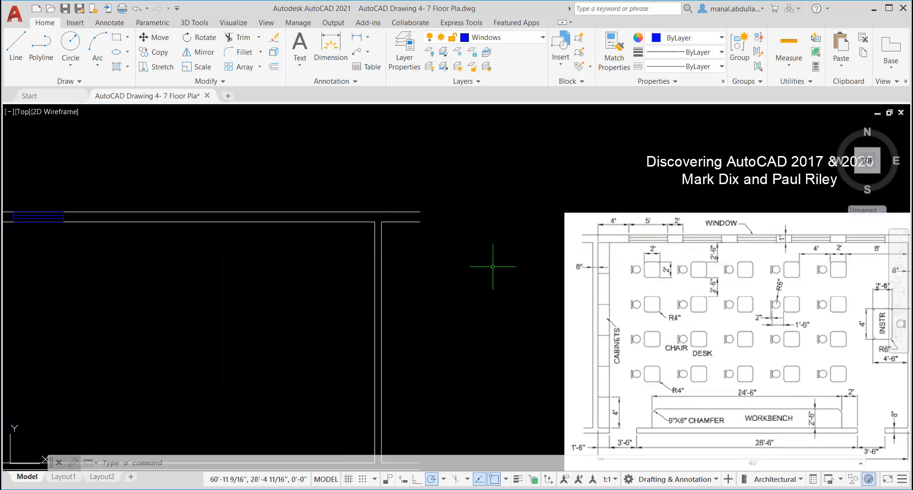
{"action": "scroll", "coordinate": [326, 244], "scroll_direction": "down", "scroll_amount": 2}
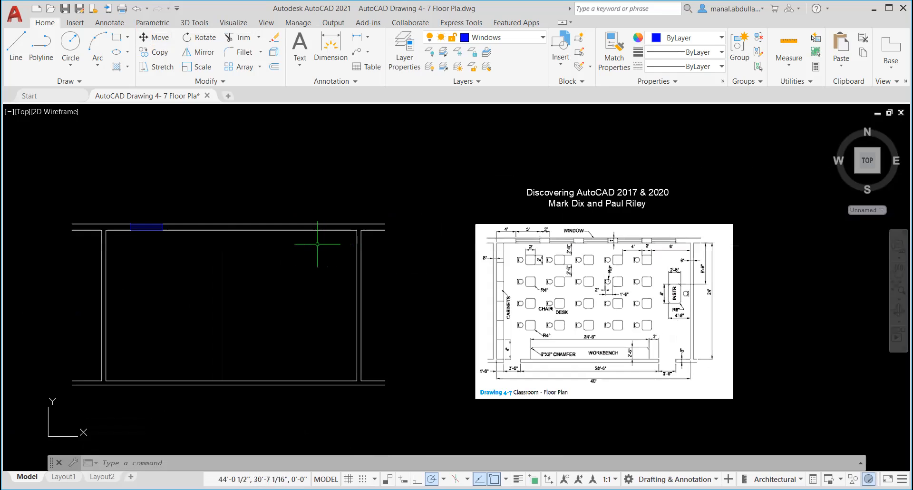
{"action": "left_click", "coordinate": [149, 52]}
{"action": "left_click", "coordinate": [123, 245]}
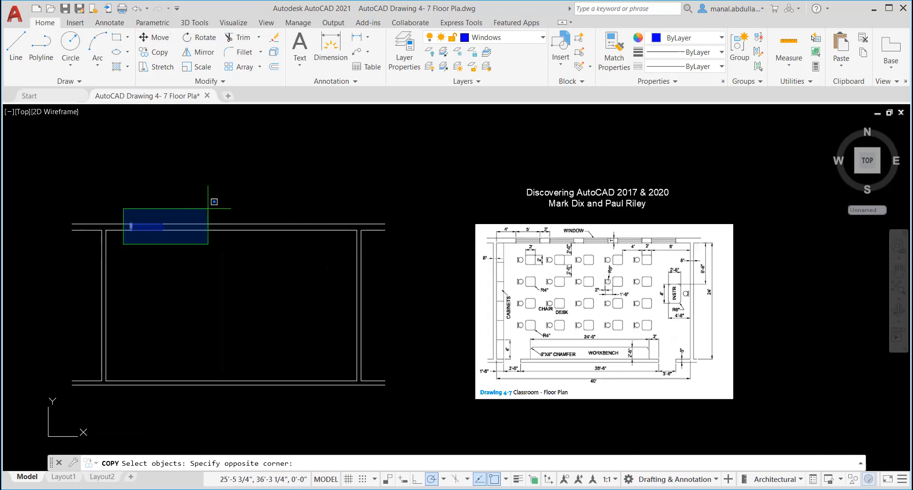
{"action": "left_click", "coordinate": [194, 186]}
{"action": "key", "text": "Return"}
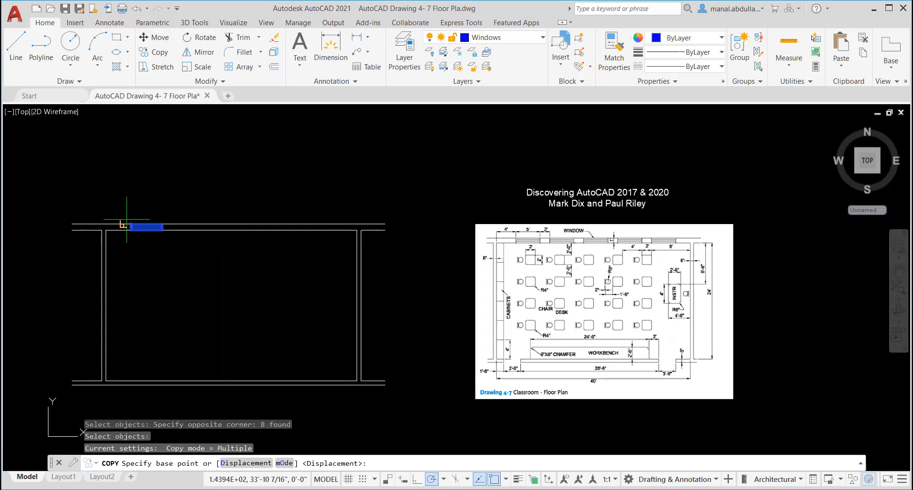
{"action": "left_click", "coordinate": [131, 228]}
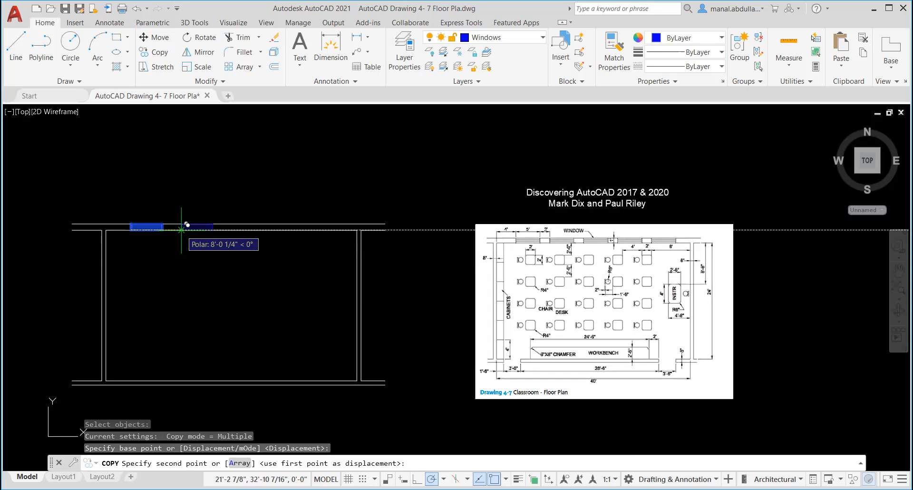
{"action": "type", "text": "7'"}
{"action": "key", "text": "Return"}
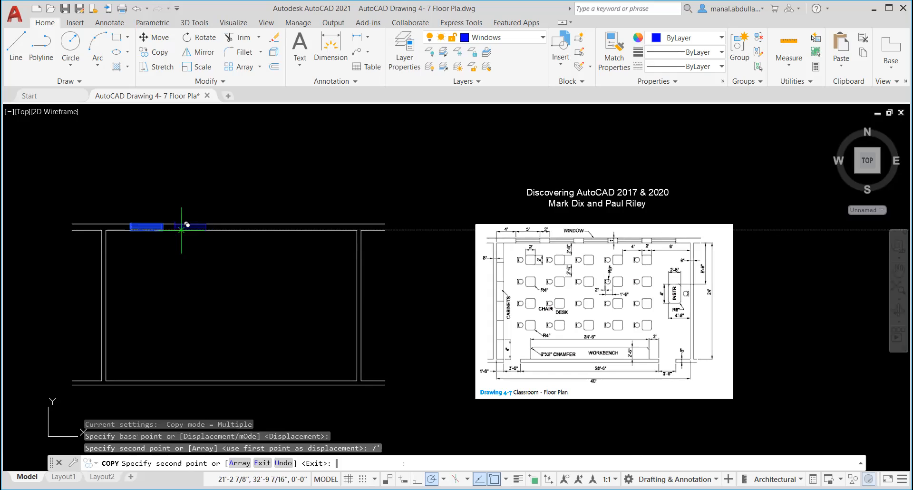
{"action": "key", "text": "Escape"}
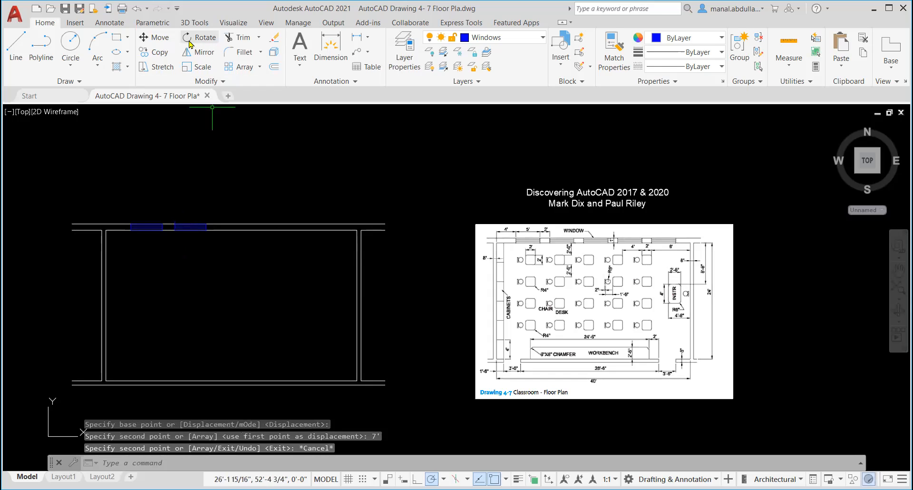
Step: Copy the second window 7' to the right from its lower left corner to place a third window
{"action": "left_click", "coordinate": [155, 52]}
{"action": "left_click", "coordinate": [171, 242]}
{"action": "left_click", "coordinate": [228, 206]}
{"action": "key", "text": "Return"}
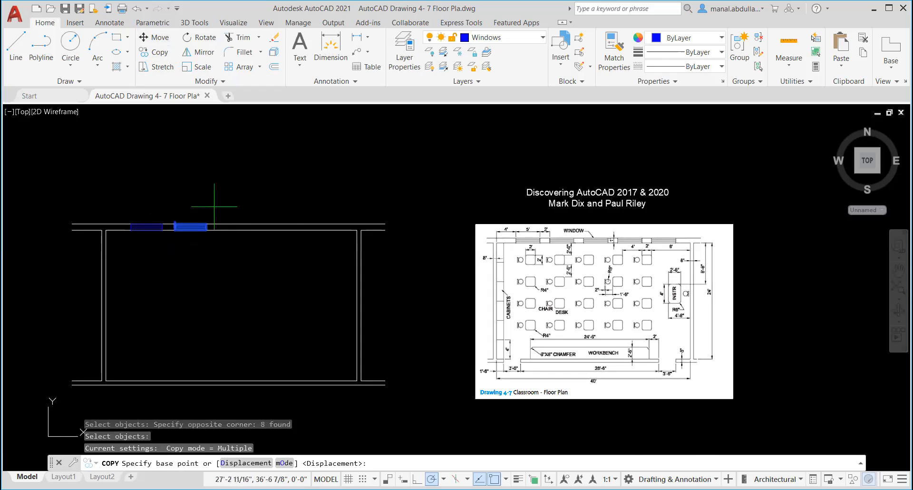
{"action": "scroll", "coordinate": [175, 230], "scroll_direction": "up", "scroll_amount": 4}
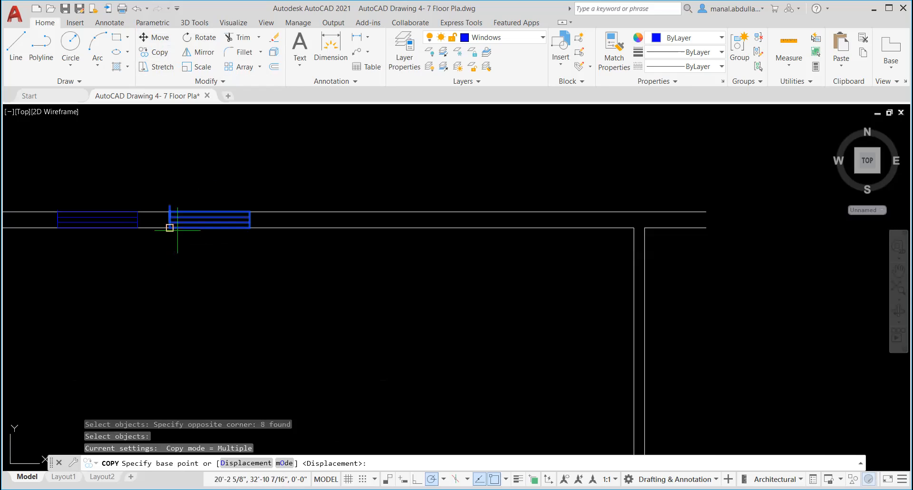
{"action": "left_click", "coordinate": [170, 228]}
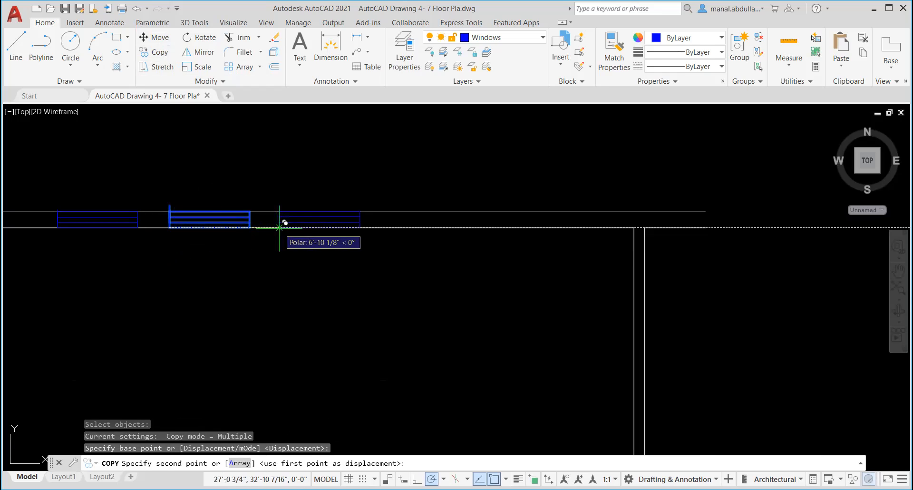
{"action": "key", "text": "Return"}
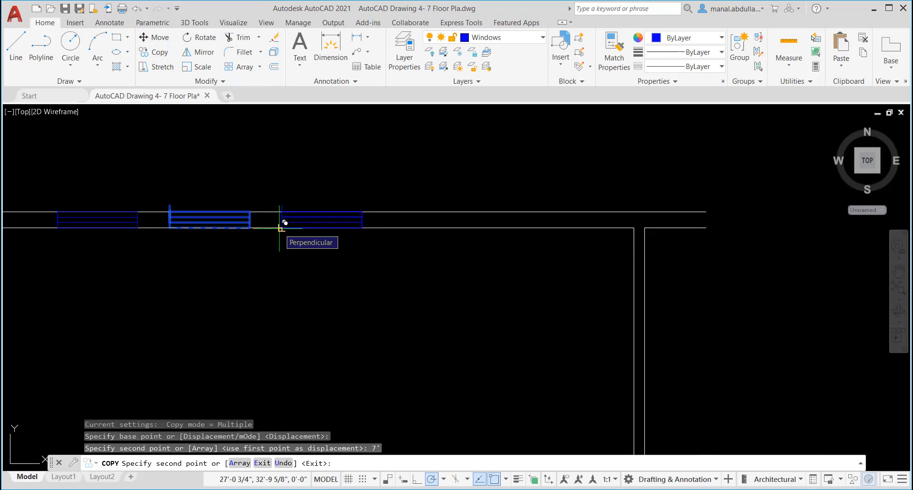
{"action": "key", "text": "Escape"}
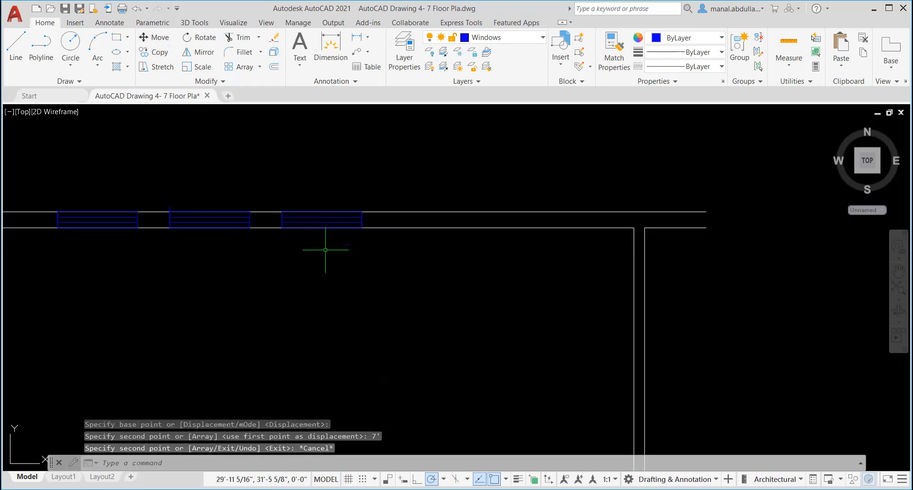
Step: Copy the third window 7' to the right along the top wall, using its lower left corner as base point
{"action": "key", "text": "Return"}
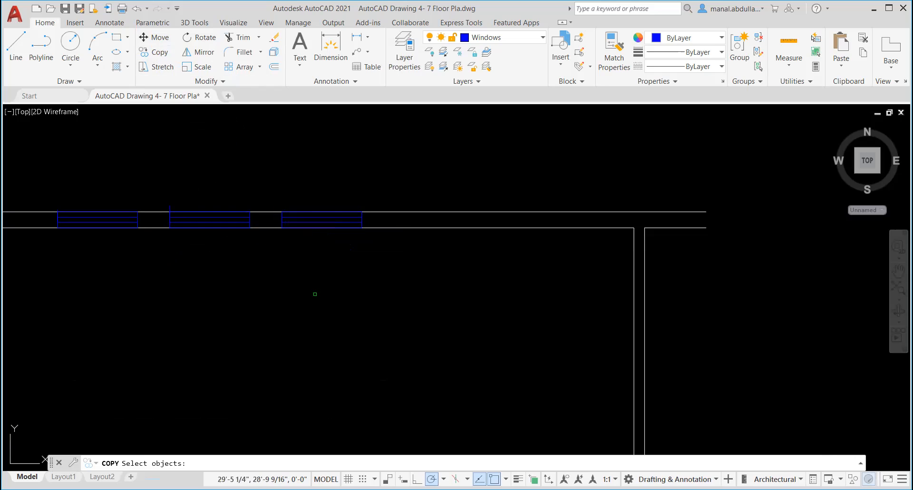
{"action": "left_click", "coordinate": [262, 243]}
{"action": "left_click", "coordinate": [382, 186]}
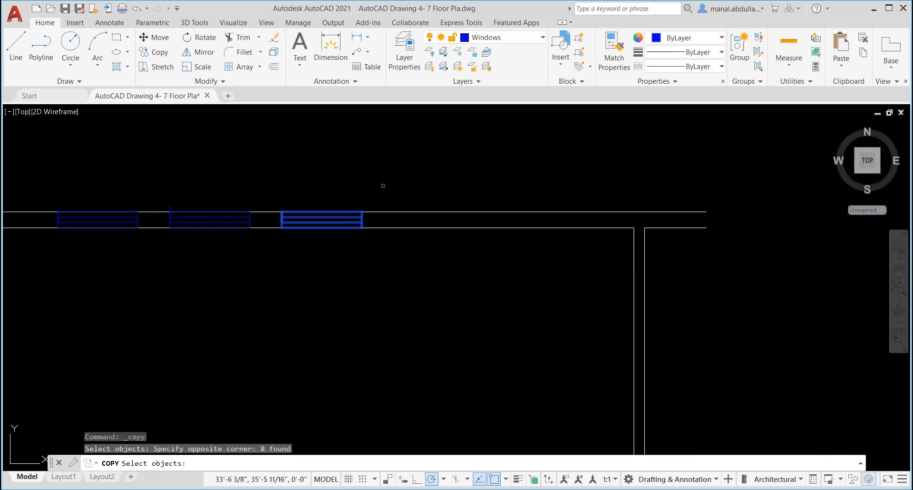
{"action": "key", "text": "Return"}
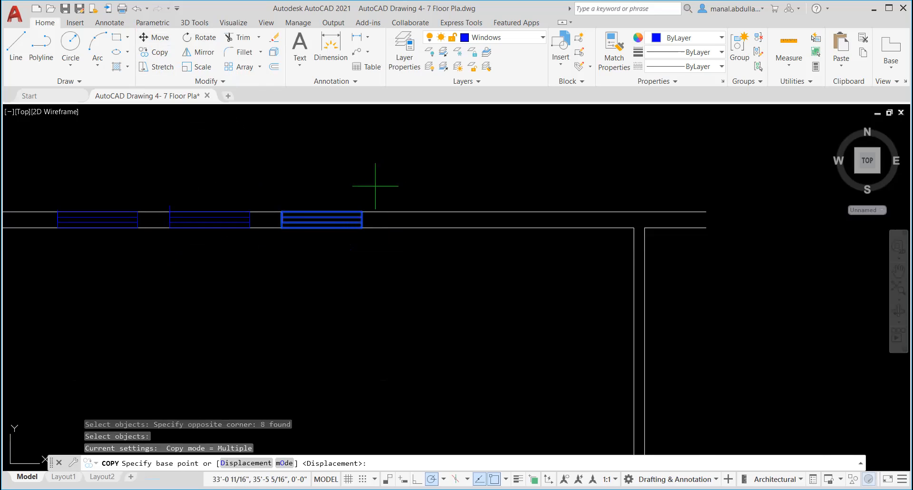
{"action": "left_click", "coordinate": [280, 227]}
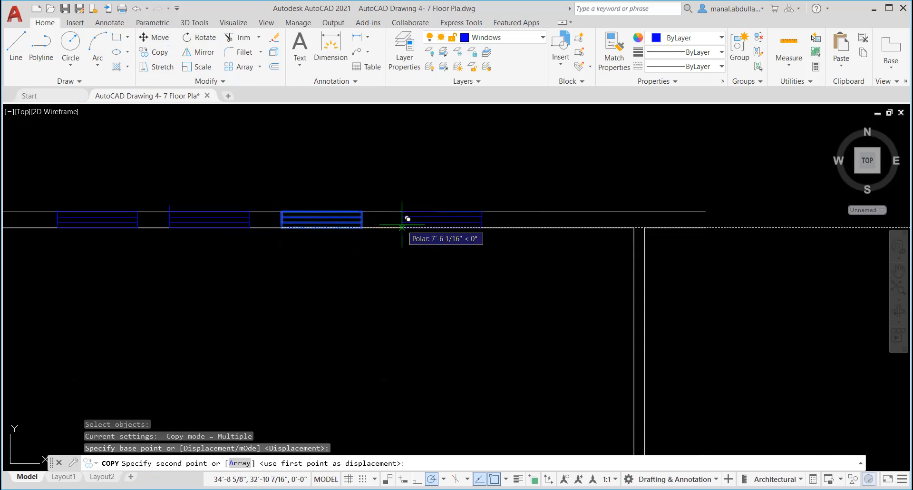
{"action": "type", "text": "7'"}
{"action": "key", "text": "Return"}
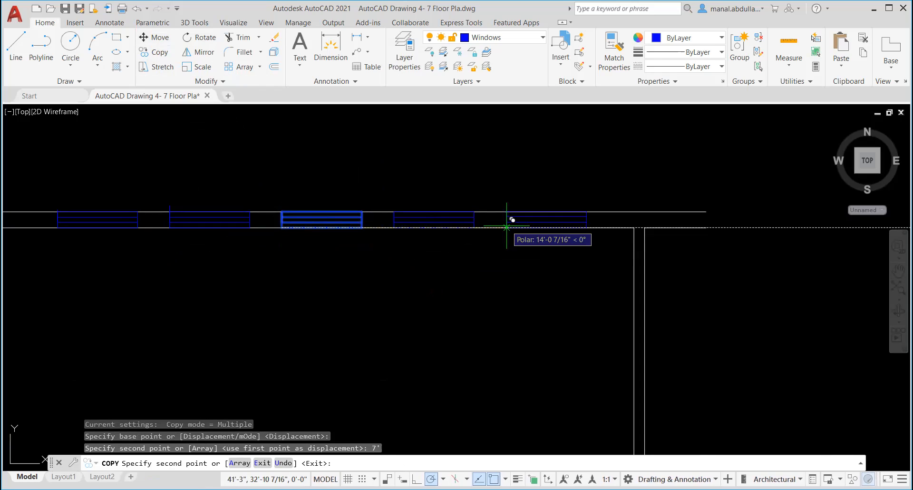
{"action": "key", "text": "Escape"}
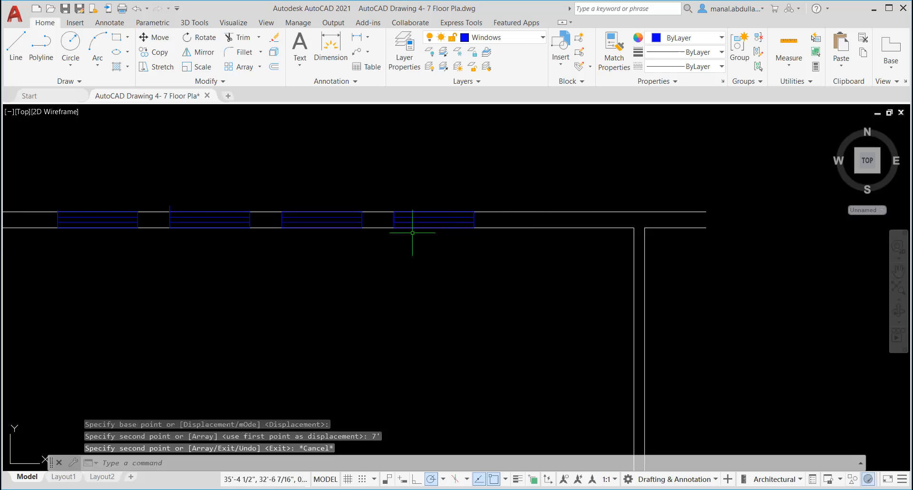
Step: Copy the fourth window 7' to the right from its lower left corner to place a fifth window
{"action": "left_click", "coordinate": [157, 53]}
{"action": "left_click", "coordinate": [375, 244]}
{"action": "left_click", "coordinate": [492, 183]}
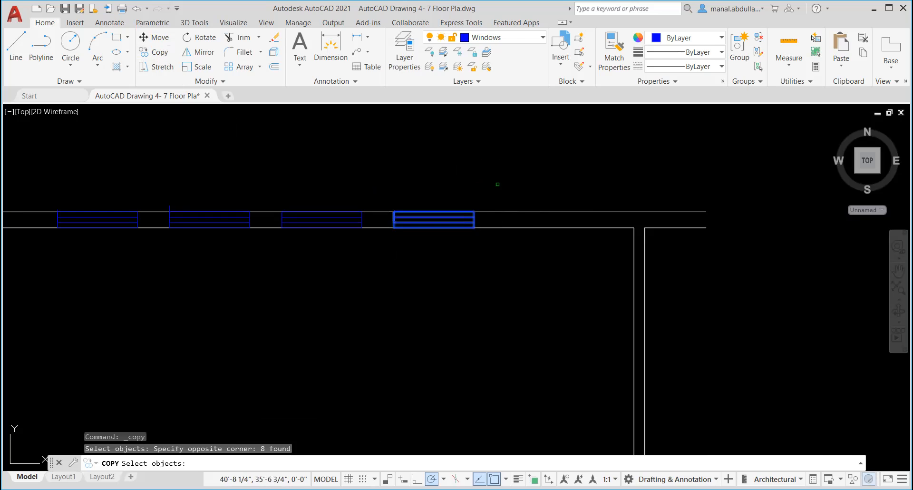
{"action": "key", "text": "Return"}
{"action": "left_click", "coordinate": [393, 228]}
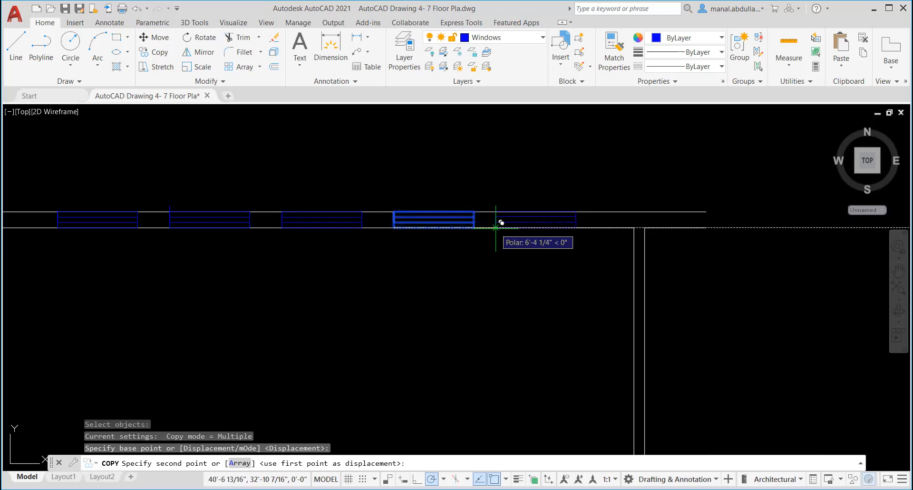
{"action": "type", "text": "7'"}
{"action": "key", "text": "Return"}
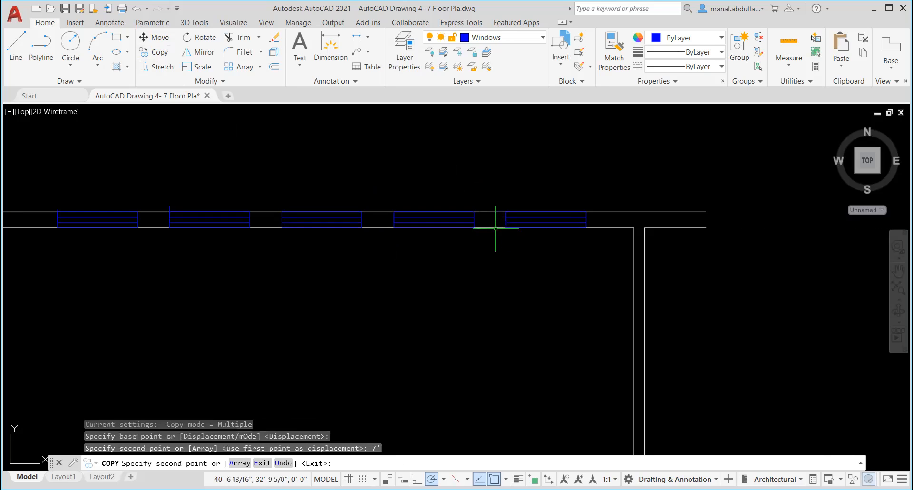
{"action": "key", "text": "Escape"}
Step: Delete the spare window lying outside the floor plan, to the left of the room
{"action": "scroll", "coordinate": [511, 276], "scroll_direction": "down", "scroll_amount": 4}
{"action": "mouse_move", "coordinate": [528, 331]}
{"action": "middle_mouse_down"}
{"action": "mouse_move", "coordinate": [489, 227]}
{"action": "mouse_move", "coordinate": [367, 255]}
{"action": "mouse_move", "coordinate": [413, 248]}
{"action": "middle_mouse_up"}
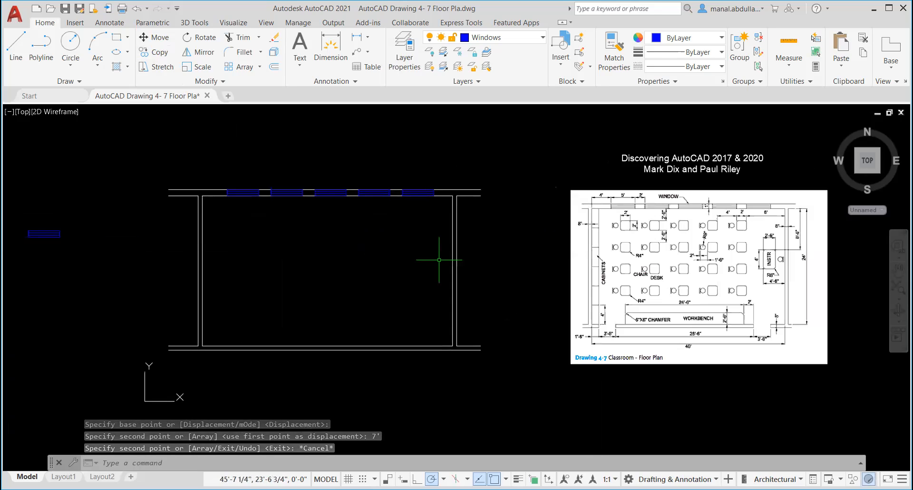
{"action": "left_click", "coordinate": [85, 211]}
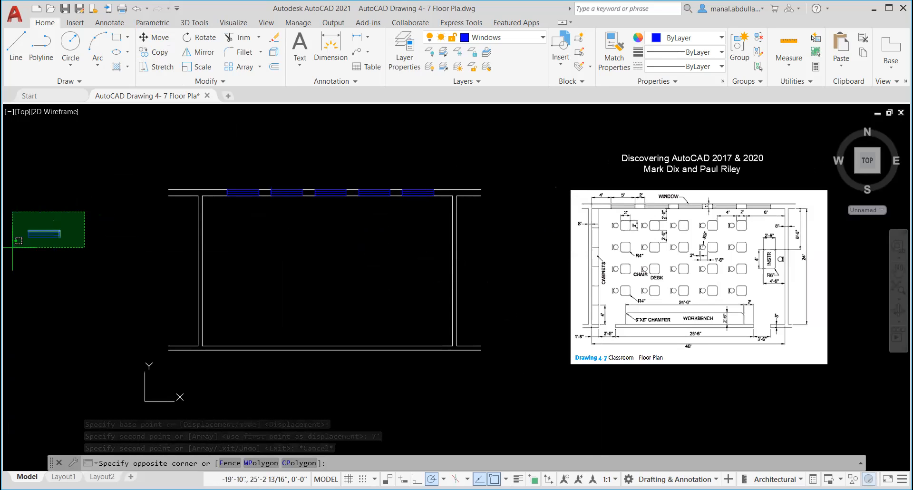
{"action": "left_click", "coordinate": [4, 252]}
{"action": "key", "text": "Delete"}
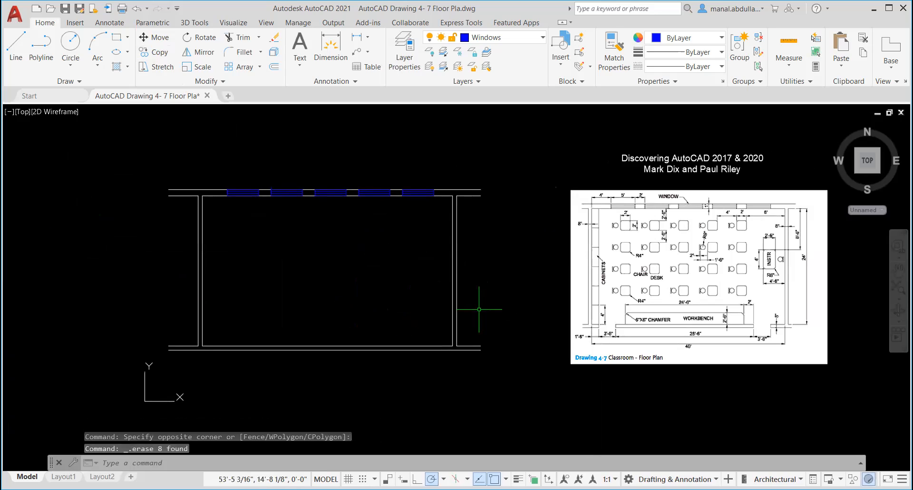
Step: Make Furnitures the current layer
{"action": "left_click", "coordinate": [536, 38]}
{"action": "left_click", "coordinate": [490, 69]}
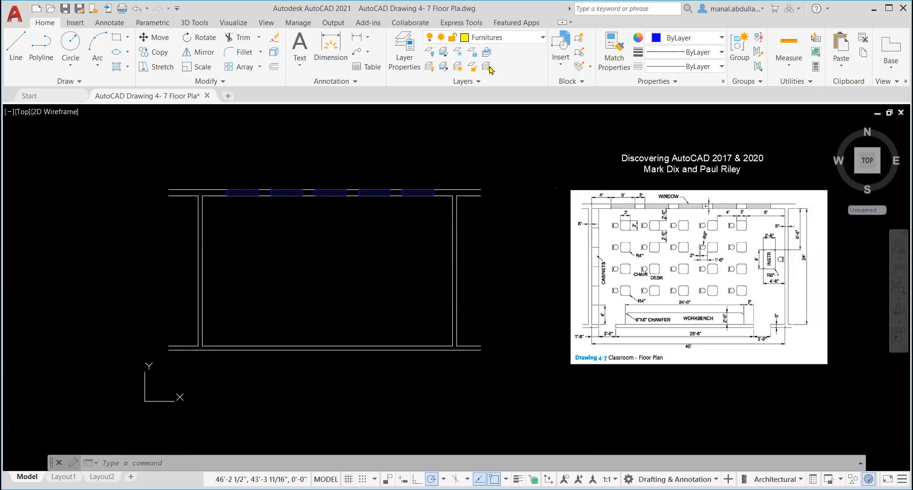
Step: Examine the reference plan's cabinets and the opening dimensions along its bottom wall
{"action": "scroll", "coordinate": [628, 379], "scroll_direction": "up", "scroll_amount": 2}
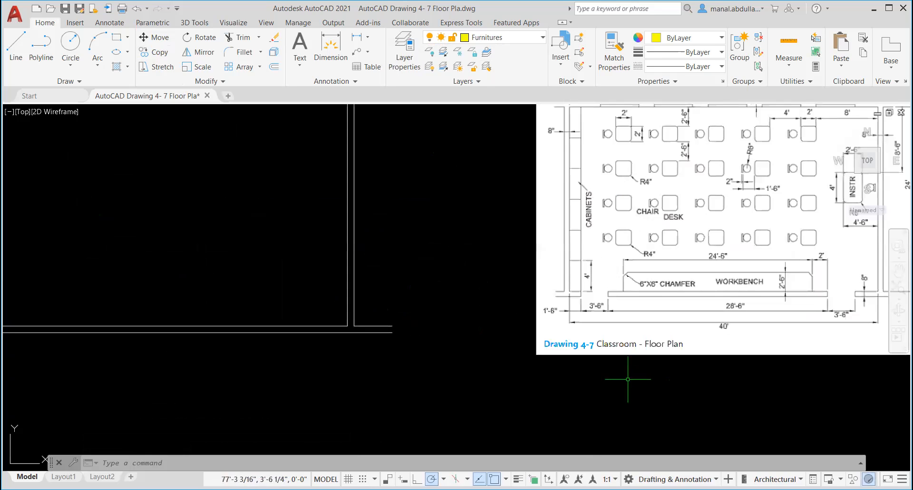
{"action": "scroll", "coordinate": [602, 278], "scroll_direction": "up", "scroll_amount": 2}
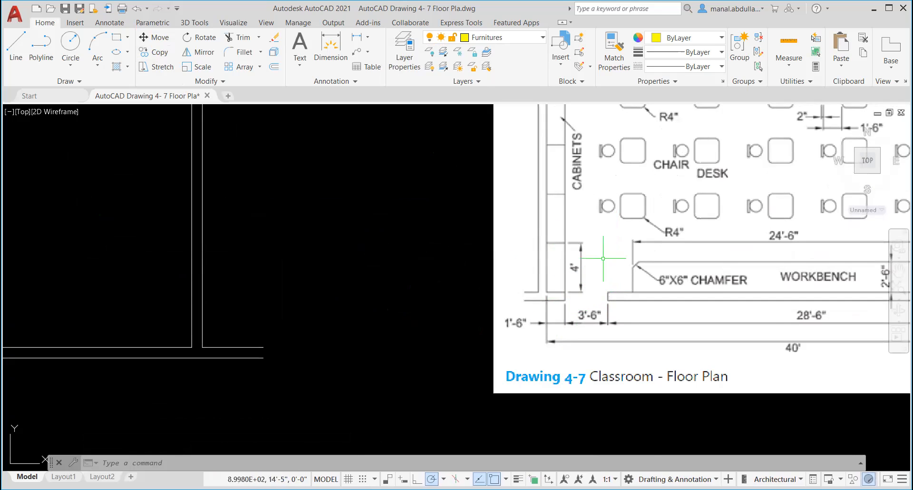
{"action": "scroll", "coordinate": [602, 258], "scroll_direction": "down", "scroll_amount": 2}
{"action": "middle_click_drag", "start_coordinate": [590, 209], "coordinate": [575, 265]}
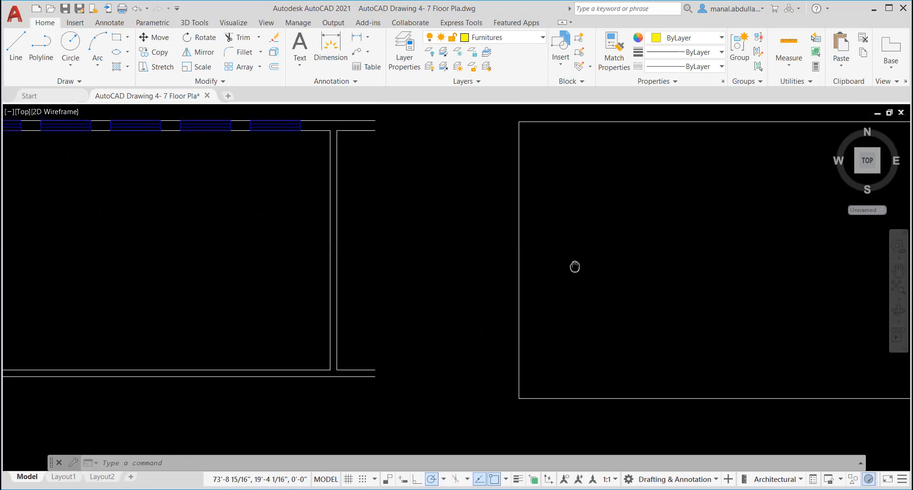
{"action": "scroll", "coordinate": [557, 180], "scroll_direction": "up", "scroll_amount": 2}
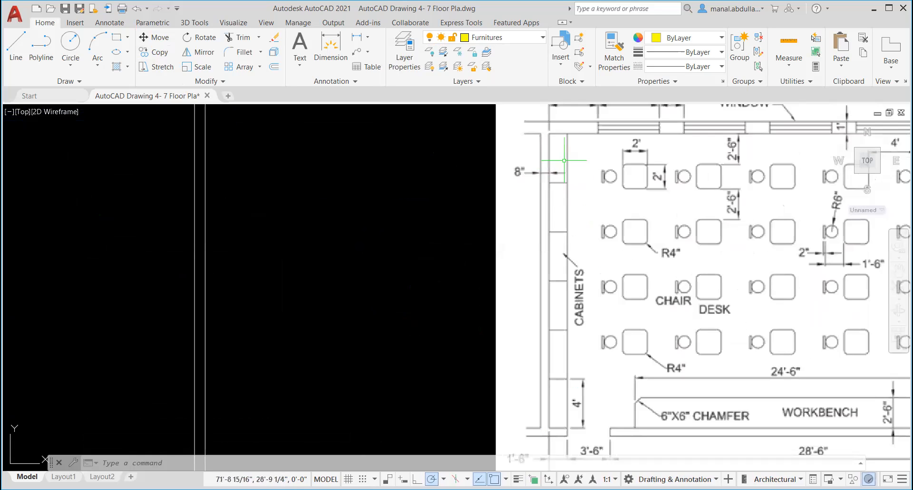
{"action": "scroll", "coordinate": [589, 235], "scroll_direction": "down", "scroll_amount": 2}
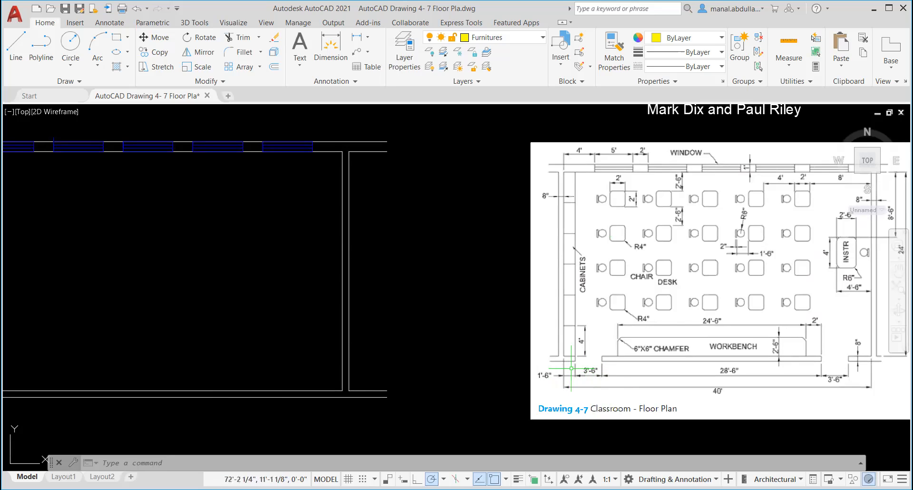
{"action": "scroll", "coordinate": [571, 368], "scroll_direction": "up", "scroll_amount": 2}
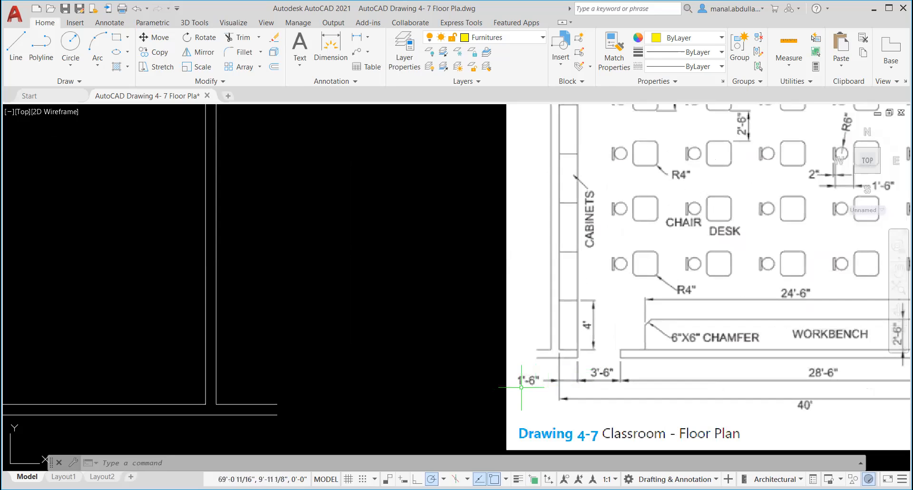
{"action": "scroll", "coordinate": [499, 389], "scroll_direction": "down", "scroll_amount": 2}
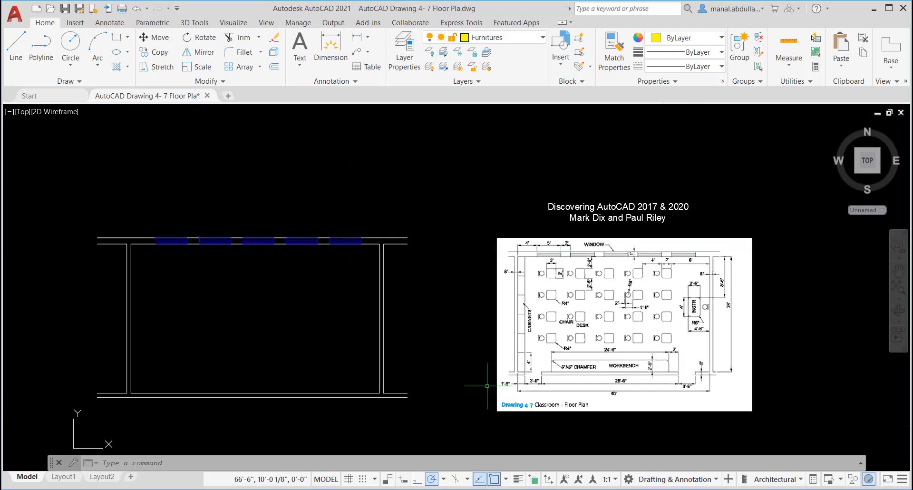
{"action": "middle_click_drag", "start_coordinate": [206, 331], "coordinate": [327, 283]}
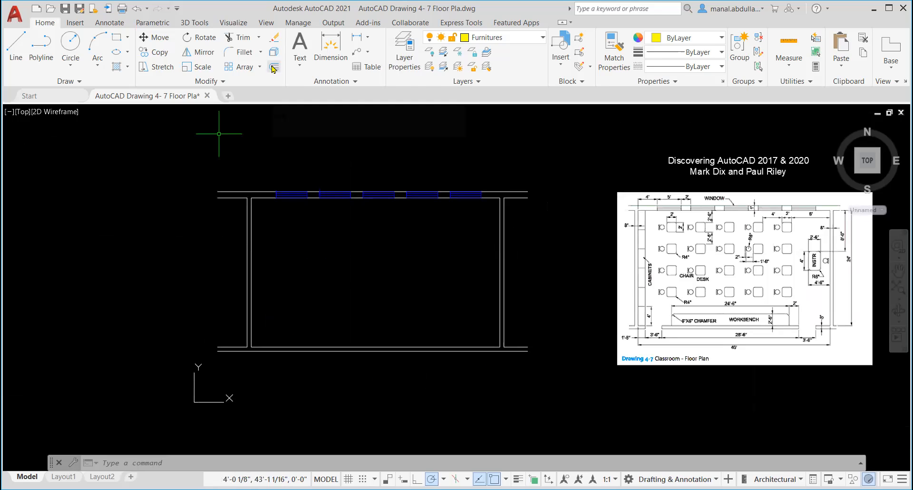
Step: Make Wall the current layer and draw a short line across the bottom wall at the room's lower left inner corner
{"action": "left_click", "coordinate": [16, 45]}
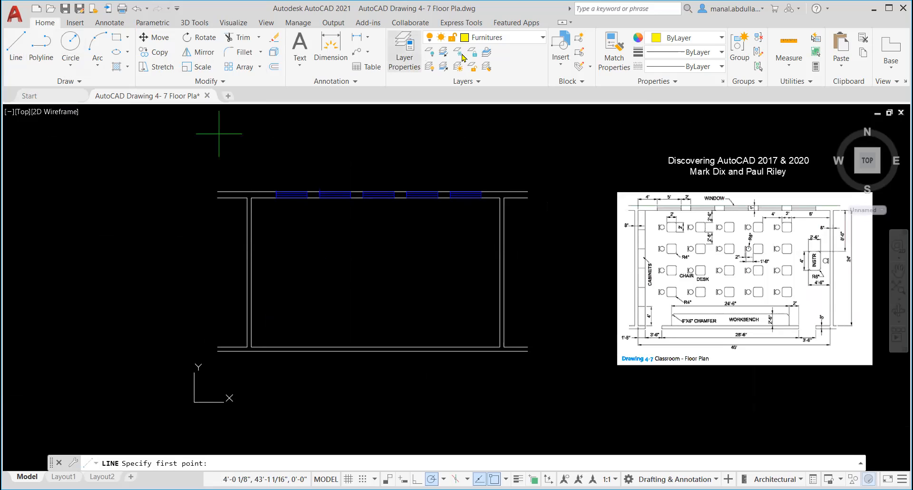
{"action": "left_click", "coordinate": [543, 38]}
{"action": "left_click", "coordinate": [482, 81]}
{"action": "left_click", "coordinate": [16, 45]}
{"action": "scroll", "coordinate": [317, 392], "scroll_direction": "up", "scroll_amount": 2}
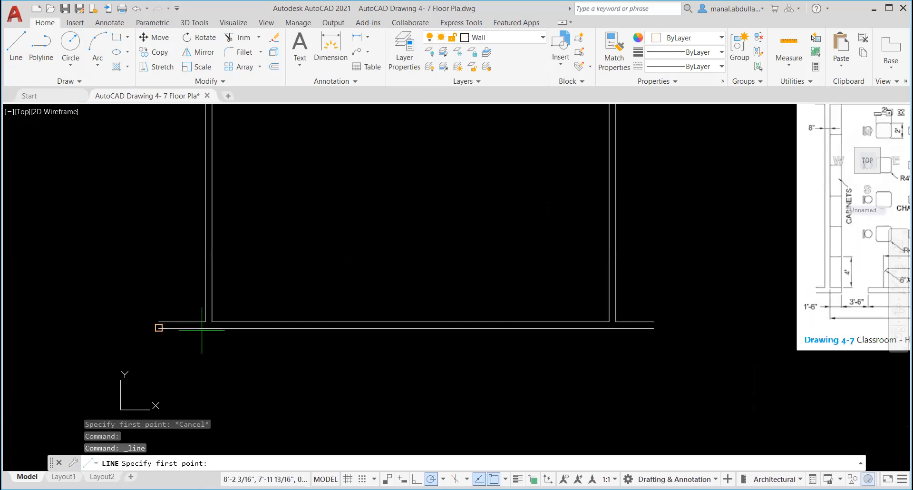
{"action": "left_click", "coordinate": [216, 327]}
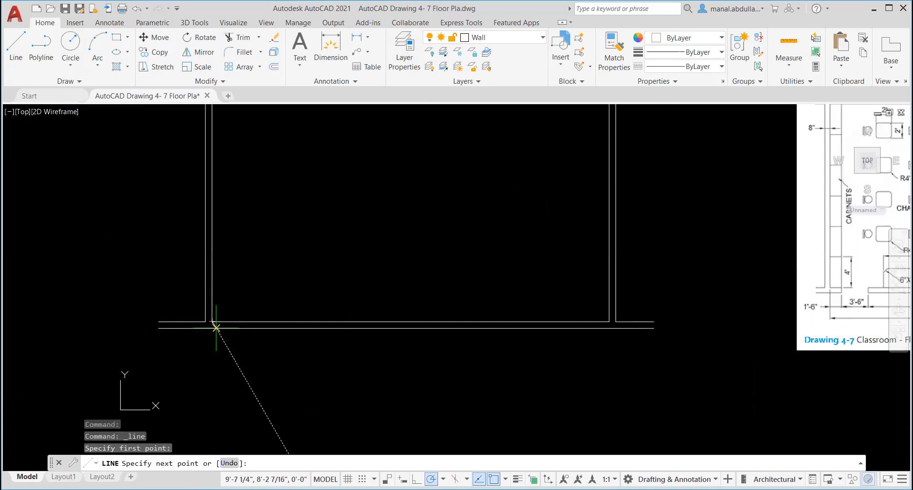
{"action": "left_click", "coordinate": [212, 328]}
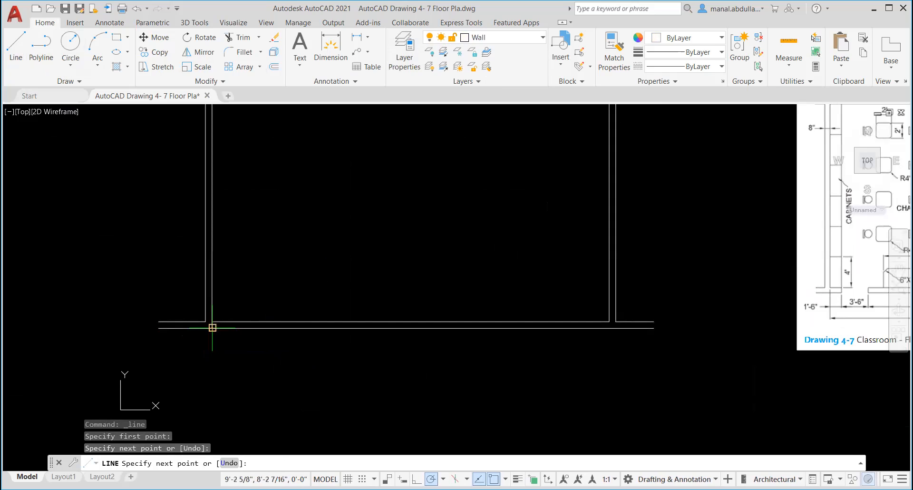
{"action": "key", "text": "Return"}
Step: Offset the short line across the bottom wall 1'6" to the right
{"action": "scroll", "coordinate": [222, 354], "scroll_direction": "up", "scroll_amount": 2}
{"action": "middle_click_drag", "start_coordinate": [226, 317], "coordinate": [265, 400]}
{"action": "scroll", "coordinate": [566, 390], "scroll_direction": "down", "scroll_amount": 1}
{"action": "scroll", "coordinate": [673, 377], "scroll_direction": "down", "scroll_amount": 1}
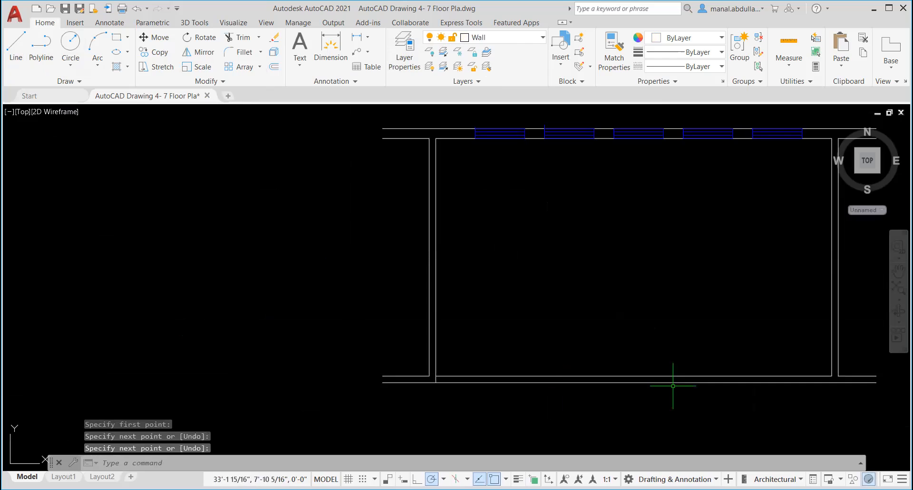
{"action": "middle_click_drag", "start_coordinate": [683, 383], "coordinate": [305, 374]}
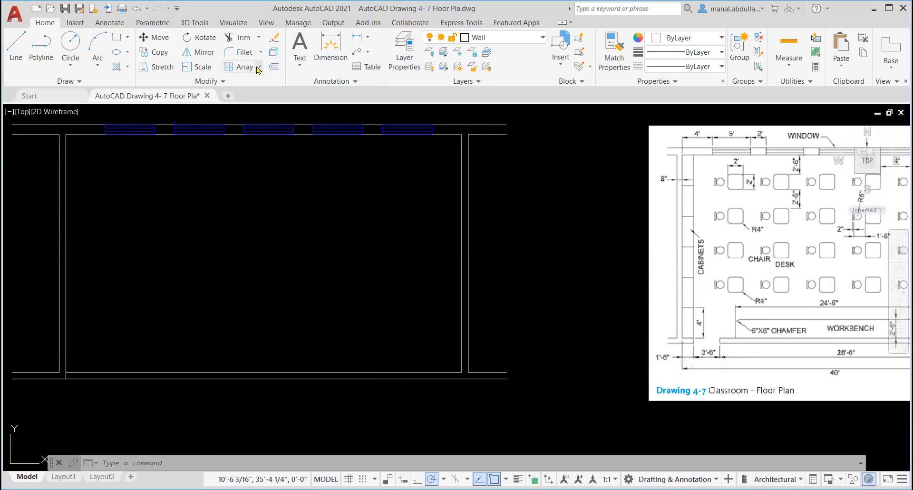
{"action": "left_click", "coordinate": [274, 68]}
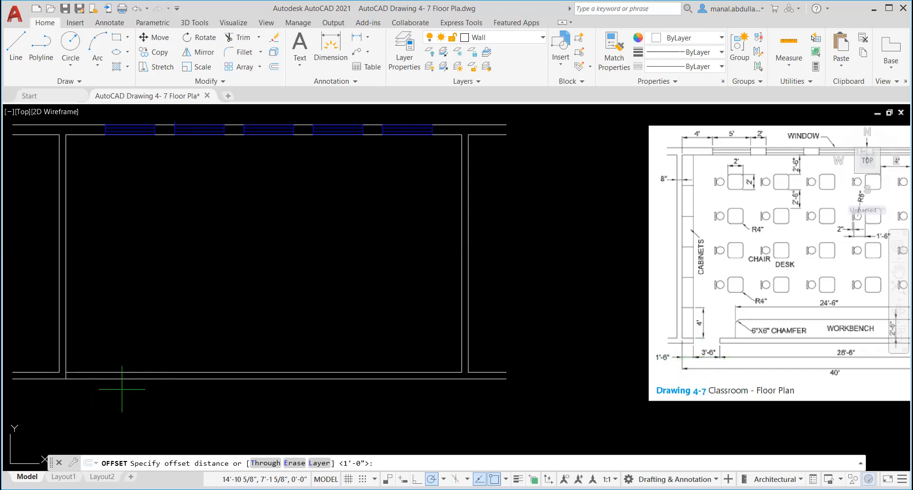
{"action": "left_click", "coordinate": [275, 67]}
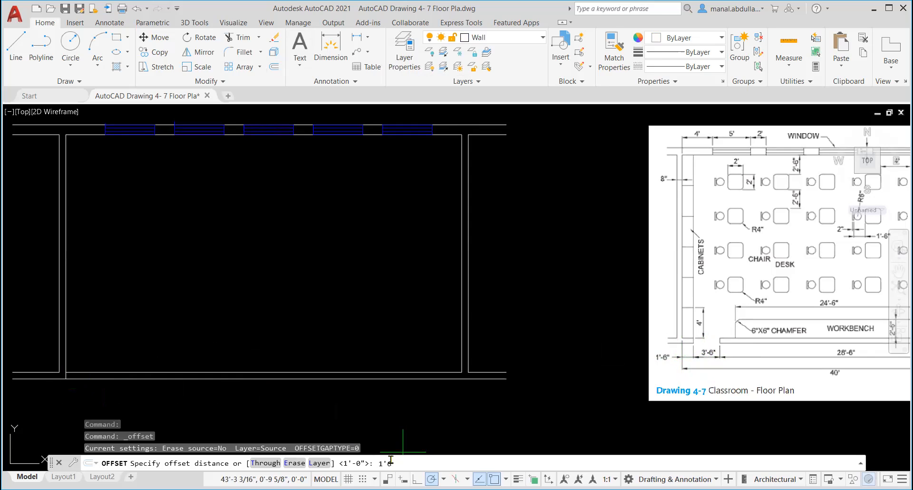
{"action": "key", "text": "Return"}
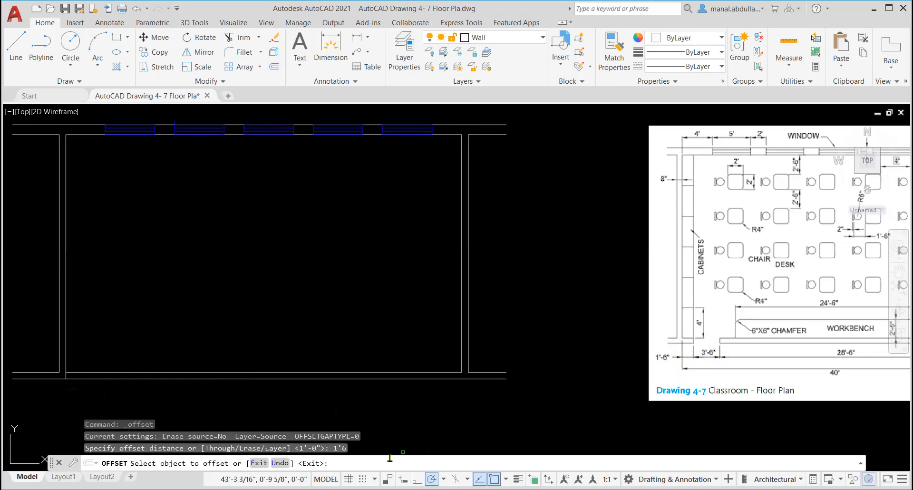
{"action": "scroll", "coordinate": [42, 378], "scroll_direction": "up", "scroll_amount": 2}
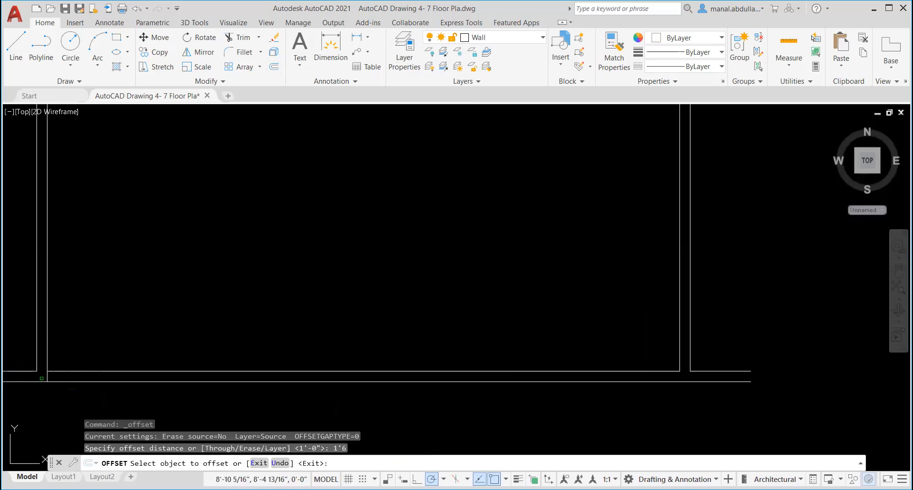
{"action": "left_click", "coordinate": [47, 376]}
{"action": "left_click", "coordinate": [101, 376]}
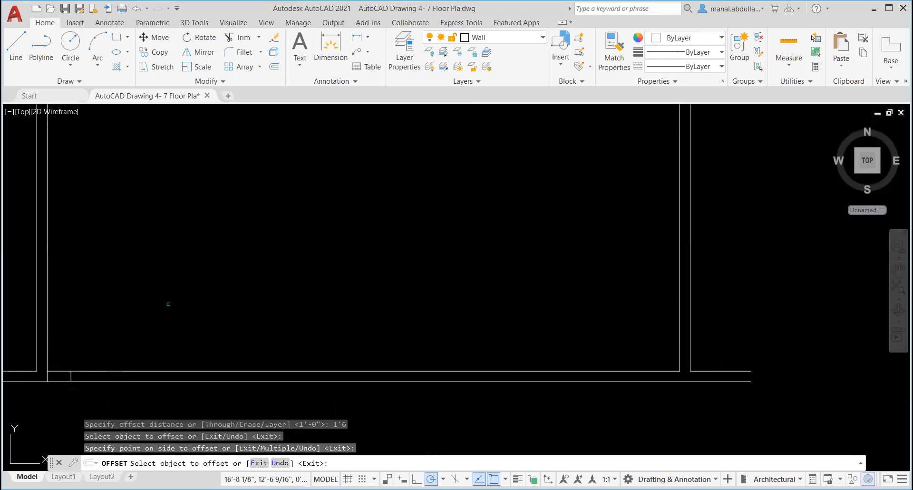
Step: Offset the new short line in the bottom wall another 3'6" to the right to mark the door opening
{"action": "left_click", "coordinate": [275, 67]}
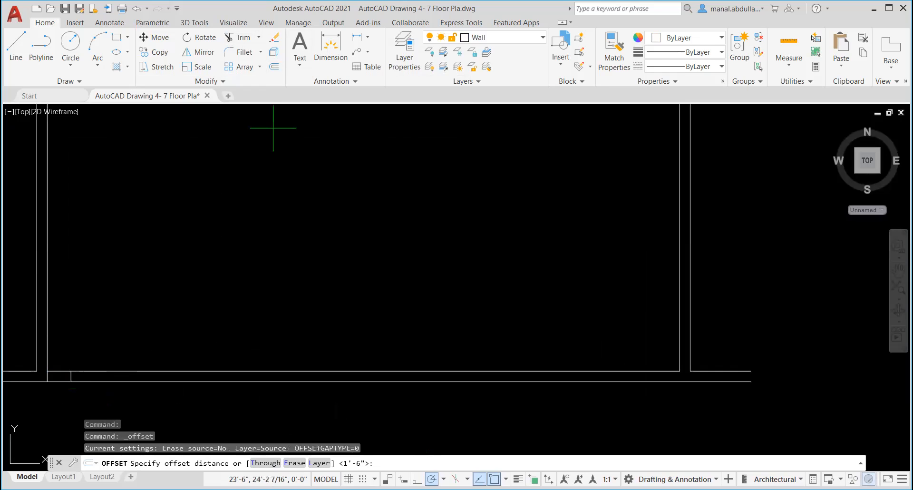
{"action": "scroll", "coordinate": [688, 328], "scroll_direction": "down", "scroll_amount": 4}
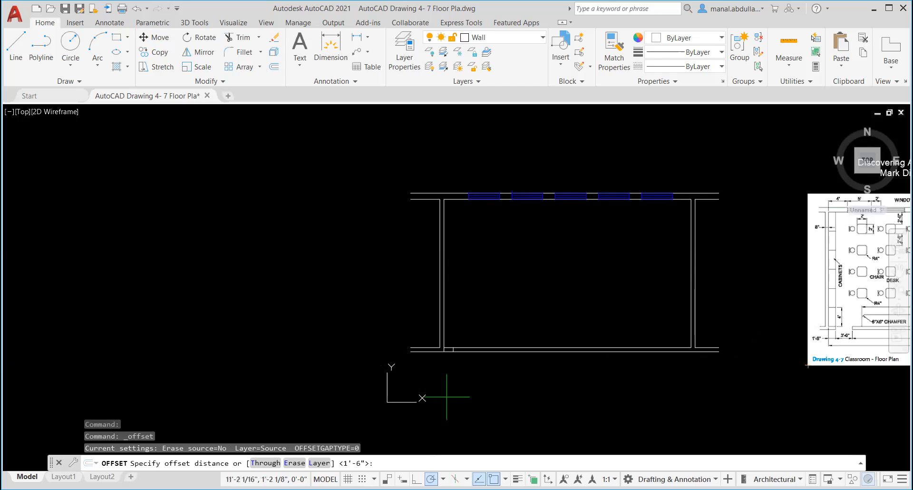
{"action": "scroll", "coordinate": [470, 376], "scroll_direction": "up", "scroll_amount": 2}
{"action": "scroll", "coordinate": [453, 364], "scroll_direction": "up", "scroll_amount": 2}
{"action": "middle_click_drag", "start_coordinate": [453, 326], "coordinate": [369, 363]}
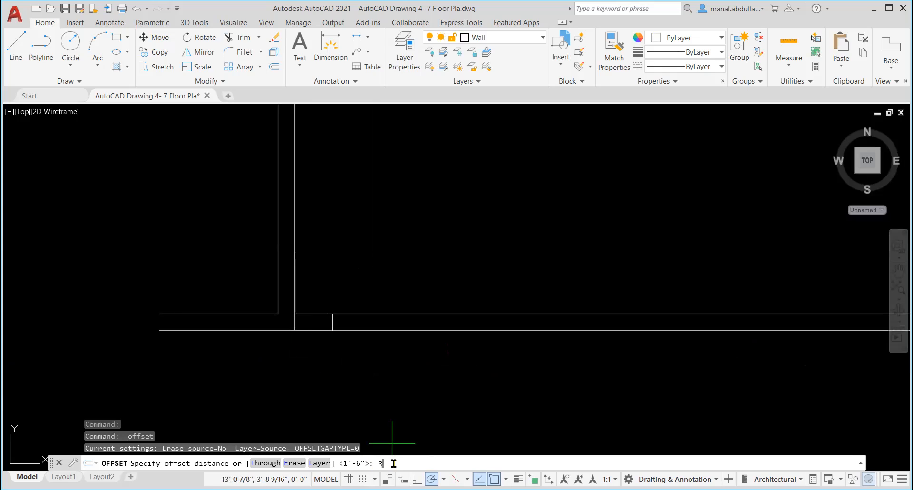
{"action": "key", "text": "Return"}
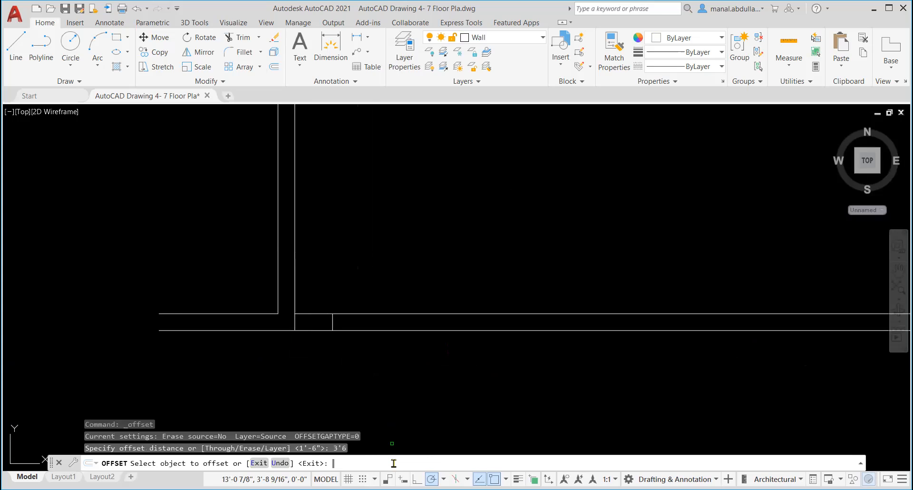
{"action": "left_click", "coordinate": [333, 324]}
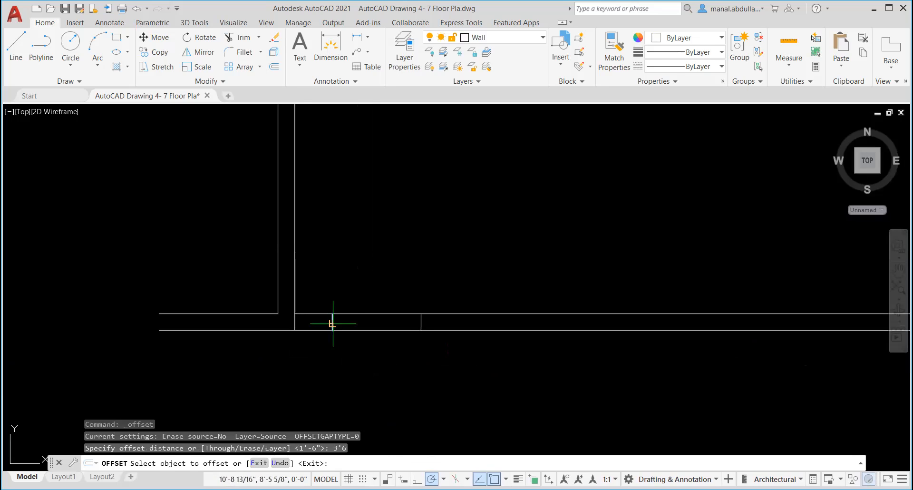
{"action": "left_click", "coordinate": [415, 323]}
{"action": "key", "text": "Escape"}
Step: Trim the bottom wall lines between the two offset lines to open the doorway
{"action": "scroll", "coordinate": [491, 366], "scroll_direction": "down", "scroll_amount": 4}
{"action": "middle_click_drag", "start_coordinate": [489, 308], "coordinate": [396, 265]}
{"action": "scroll", "coordinate": [400, 359], "scroll_direction": "up", "scroll_amount": 3}
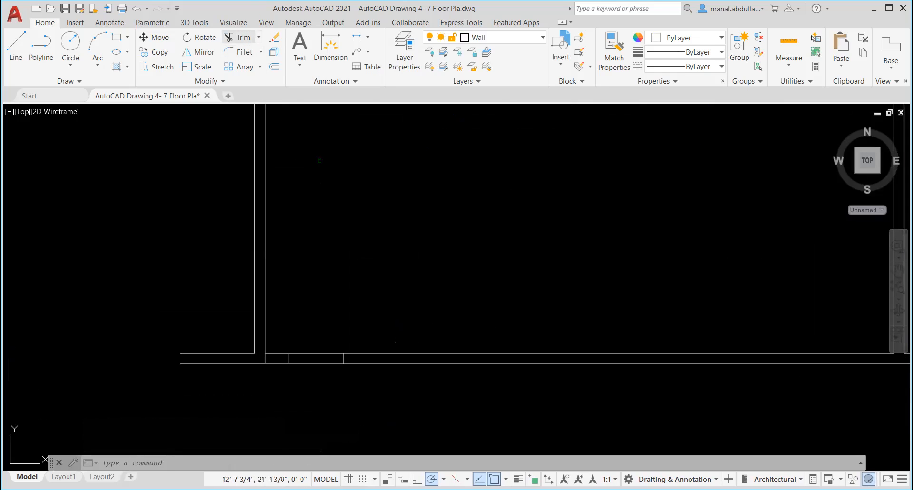
Step: Trim the wall lines across the door opening in the lower wall and erase the short leftover line at the wall corner
{"action": "left_click_drag", "start_coordinate": [327, 315], "coordinate": [309, 390]}
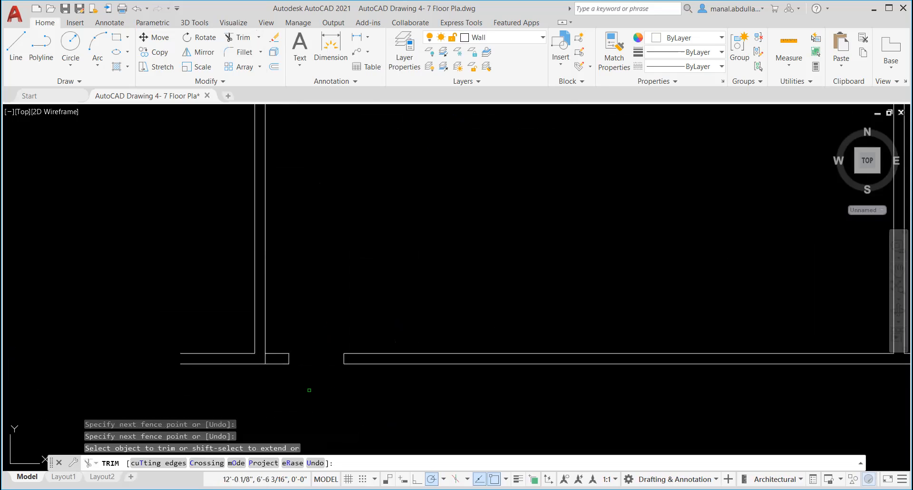
{"action": "key", "text": "Return"}
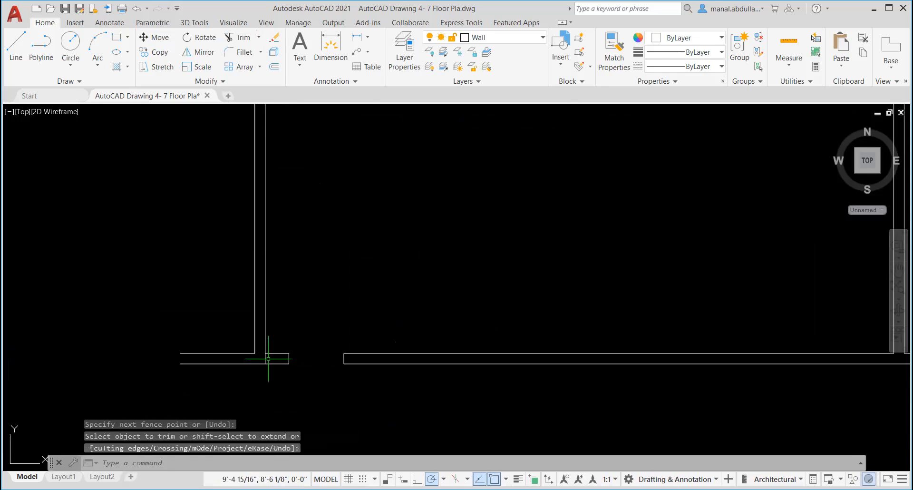
{"action": "left_click", "coordinate": [265, 358]}
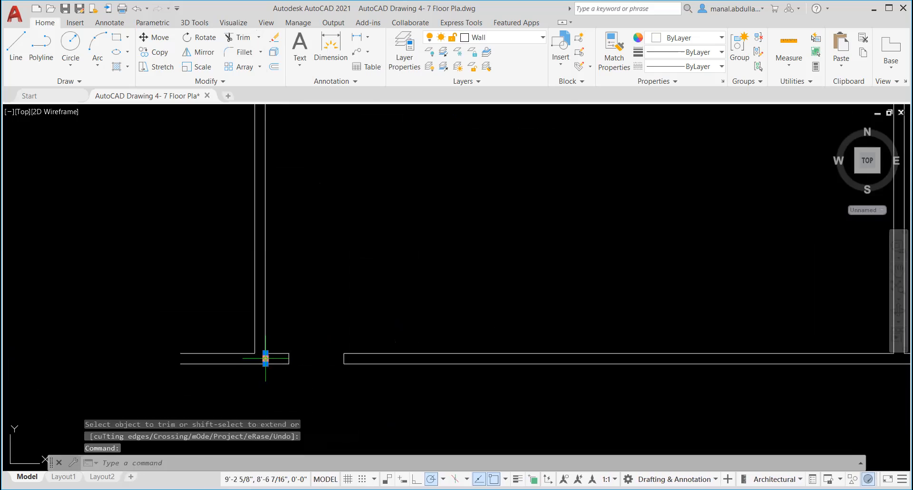
{"action": "key", "text": "Delete"}
{"action": "scroll", "coordinate": [307, 375], "scroll_direction": "down", "scroll_amount": 2}
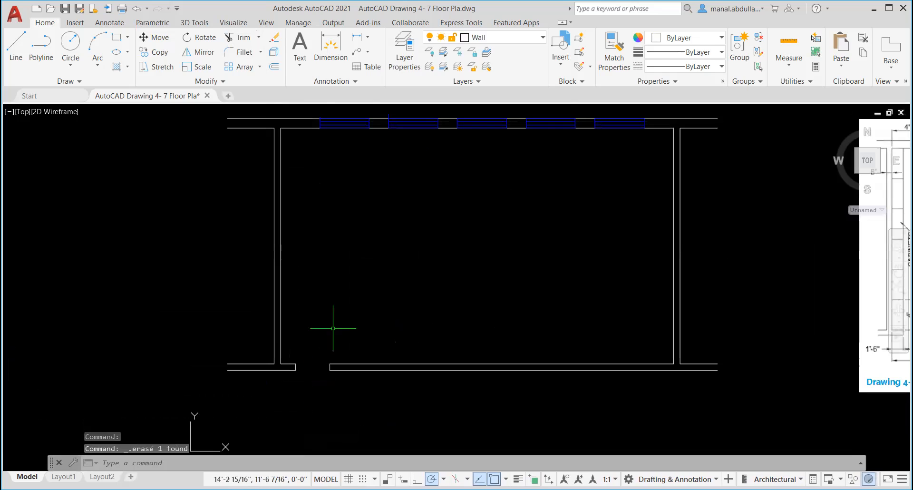
Step: Make the Furnitures layer current and draw a vertical line from the door opening's inner corner up to the window wall
{"action": "left_click", "coordinate": [536, 41]}
{"action": "left_click", "coordinate": [502, 66]}
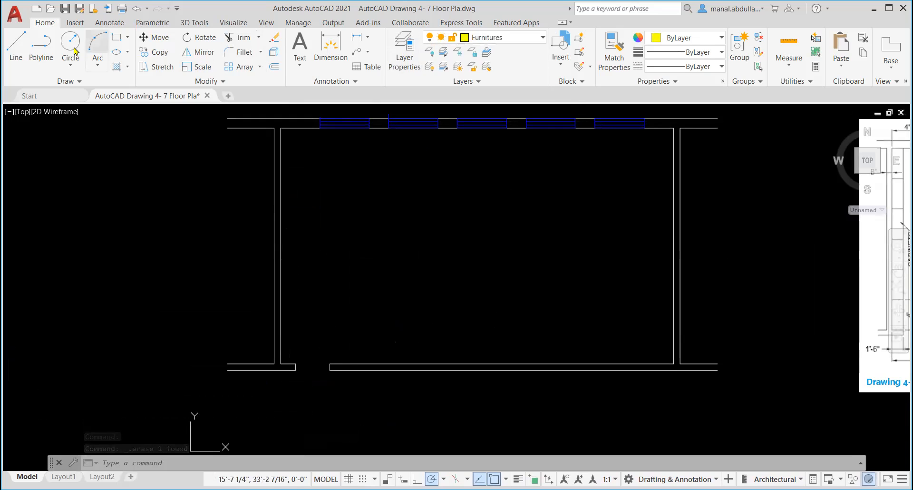
{"action": "left_click", "coordinate": [16, 46]}
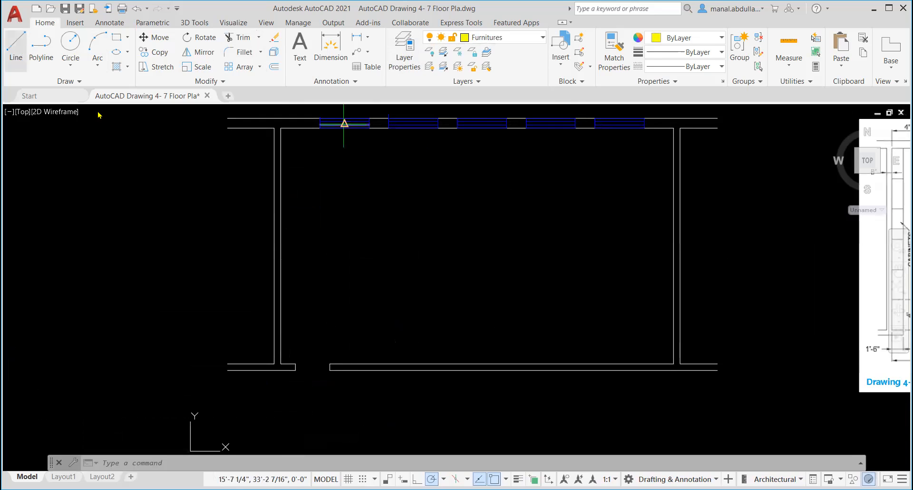
{"action": "left_click", "coordinate": [296, 364]}
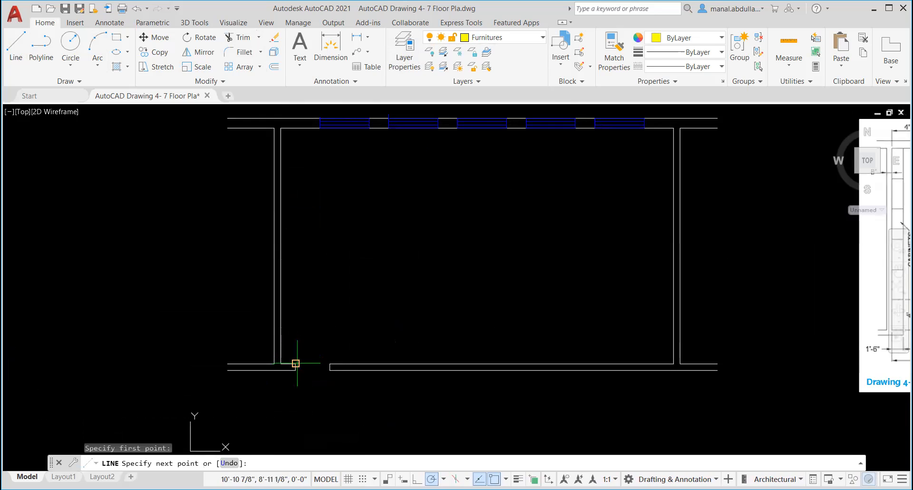
{"action": "left_click", "coordinate": [296, 128]}
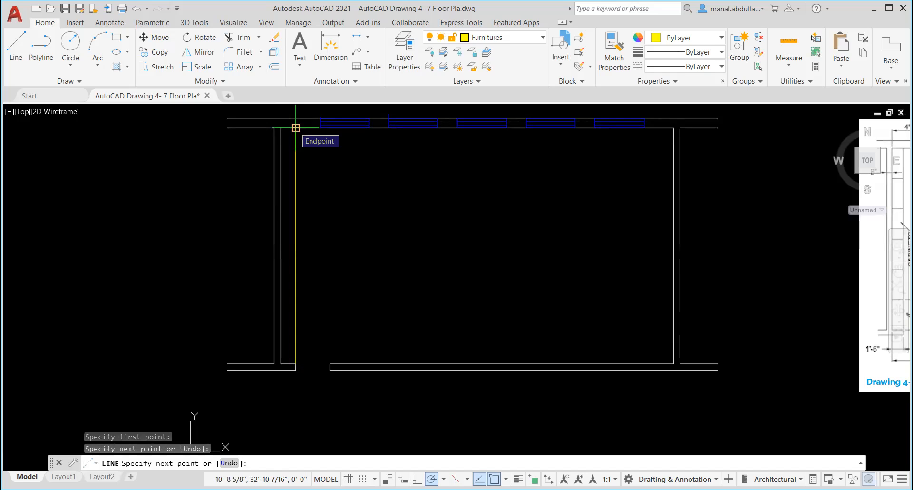
{"action": "key", "text": "Return"}
Step: Examine the cabinet layout and dimensions in the Drawing 4-7 reference image
{"action": "scroll", "coordinate": [719, 304], "scroll_direction": "down", "scroll_amount": 2}
{"action": "middle_click_drag", "start_coordinate": [738, 310], "coordinate": [438, 339]}
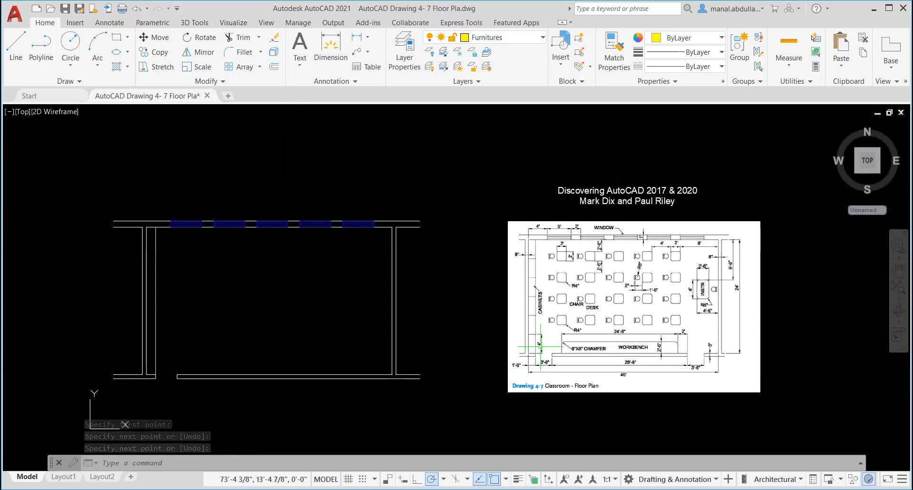
{"action": "scroll", "coordinate": [541, 346], "scroll_direction": "up", "scroll_amount": 4}
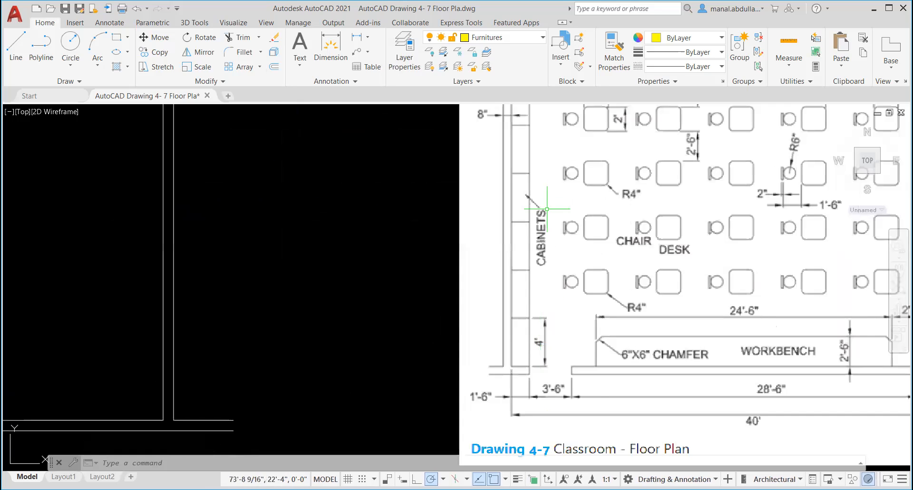
{"action": "scroll", "coordinate": [547, 208], "scroll_direction": "down", "scroll_amount": 2}
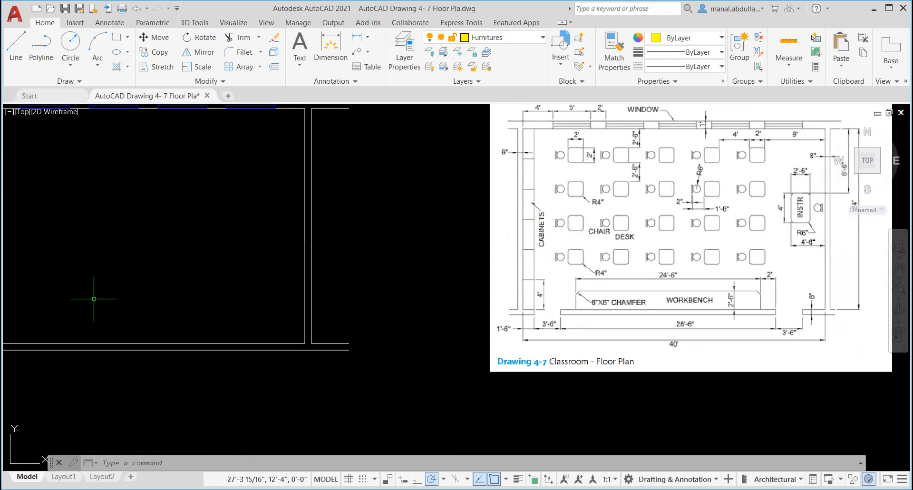
{"action": "scroll", "coordinate": [95, 298], "scroll_direction": "down", "scroll_amount": 1}
{"action": "middle_click_drag", "start_coordinate": [96, 296], "coordinate": [348, 327]}
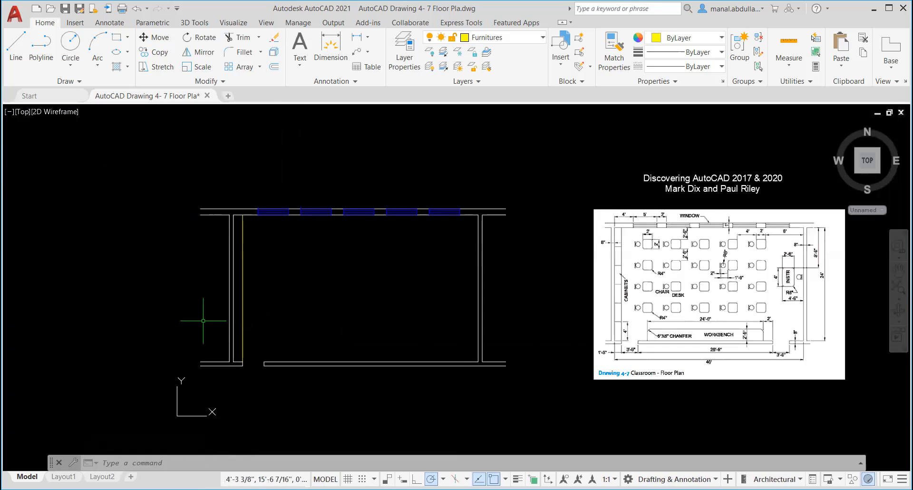
{"action": "scroll", "coordinate": [204, 318], "scroll_direction": "up", "scroll_amount": 1}
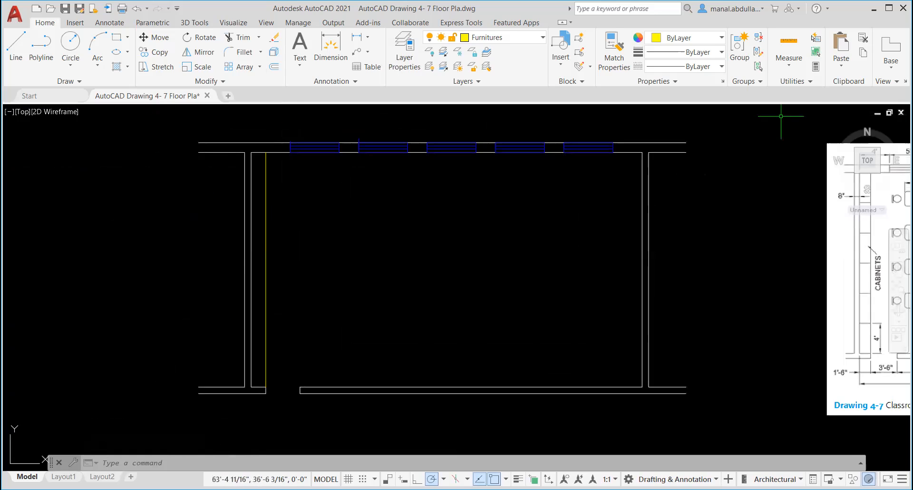
Step: Set the point style to the plain plus sign
{"action": "left_click", "coordinate": [794, 82]}
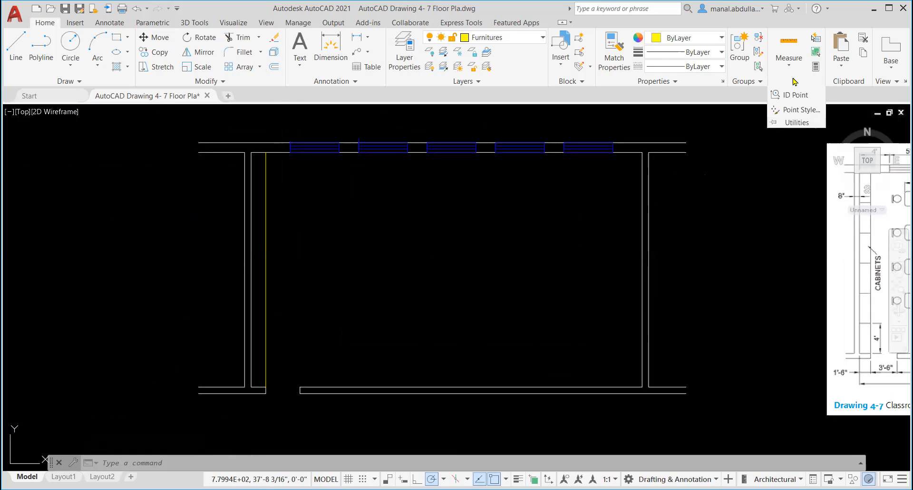
{"action": "left_click", "coordinate": [789, 111]}
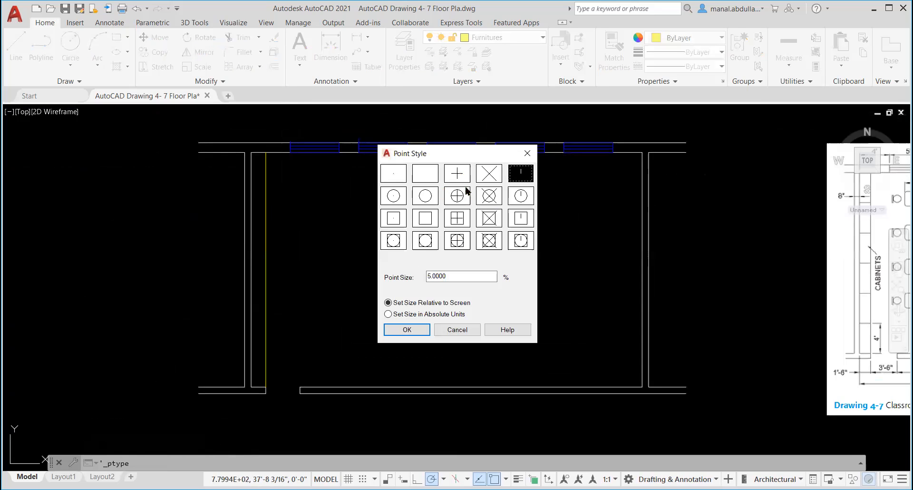
{"action": "left_click", "coordinate": [458, 176]}
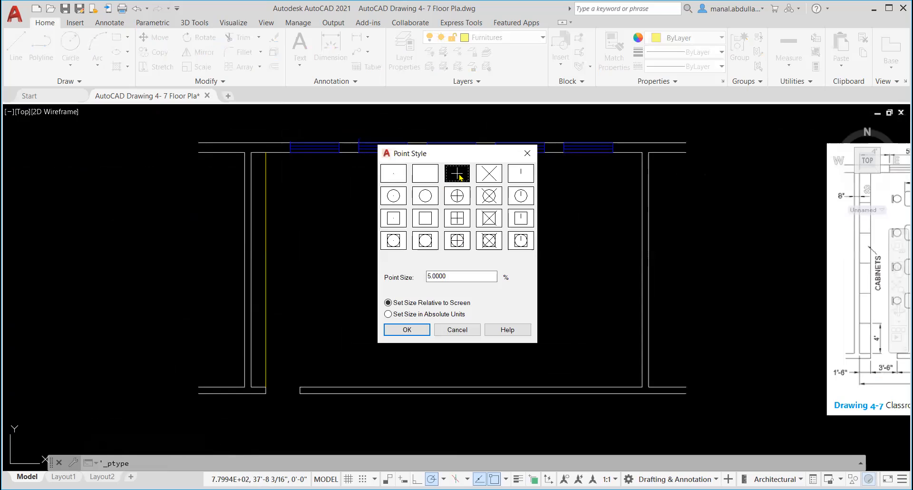
{"action": "left_click", "coordinate": [407, 329]}
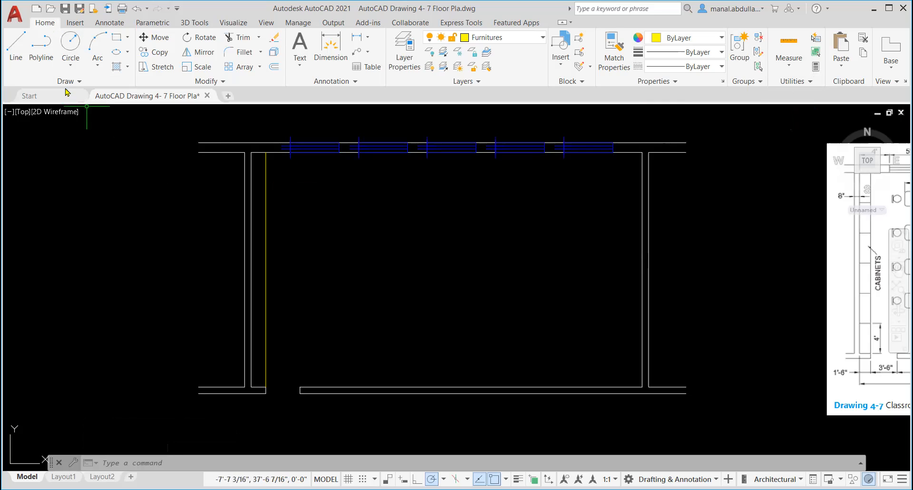
Step: Divide the vertical cabinet line into 6 equal segments
{"action": "left_click", "coordinate": [82, 84]}
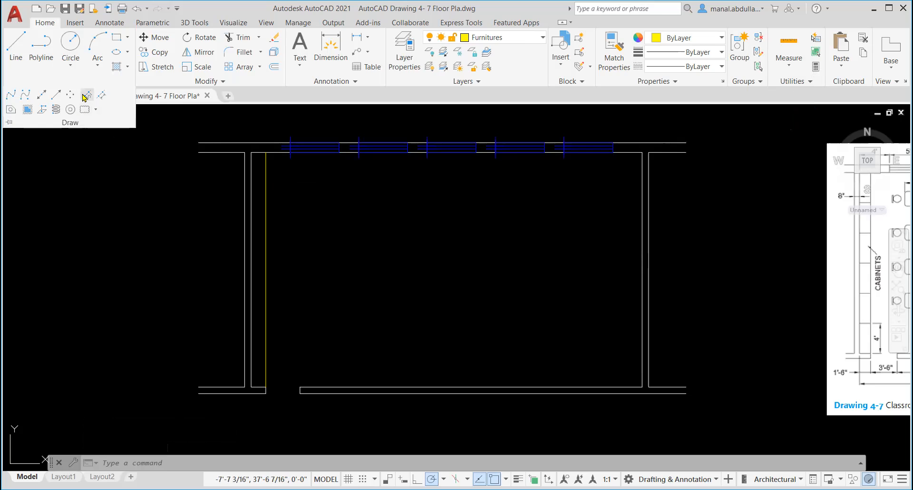
{"action": "left_click", "coordinate": [84, 97]}
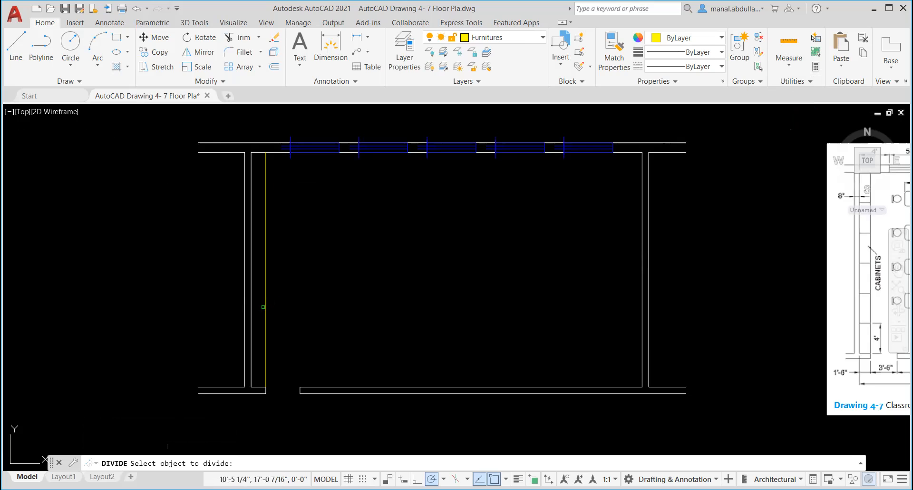
{"action": "left_click", "coordinate": [265, 307]}
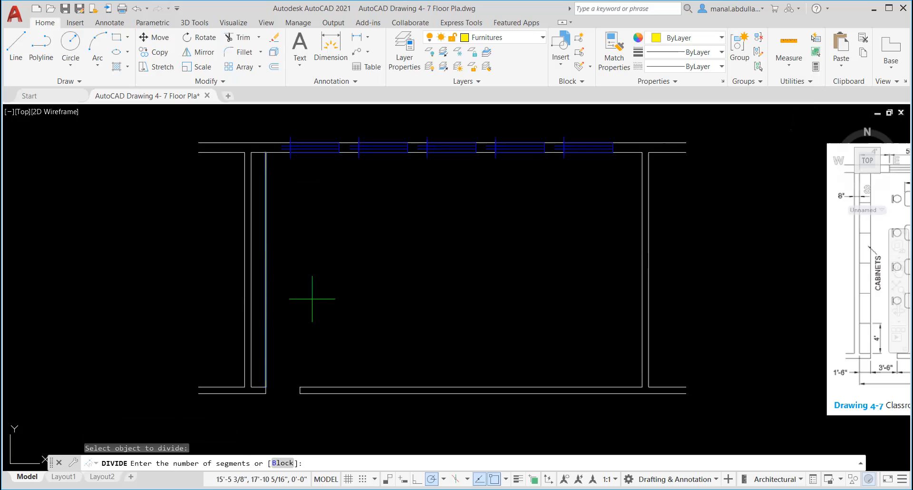
{"action": "type", "text": "6"}
{"action": "key", "text": "Return"}
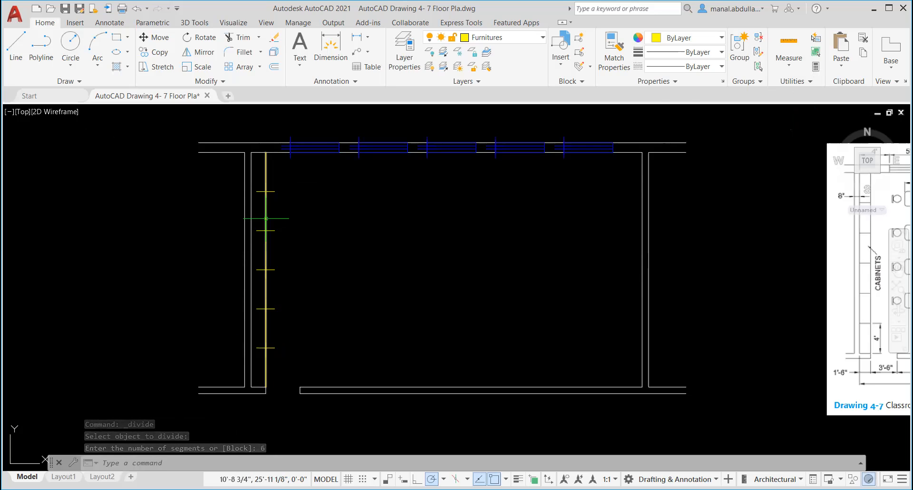
Step: Check whether the Node object snap is enabled
{"action": "left_click", "coordinate": [807, 83]}
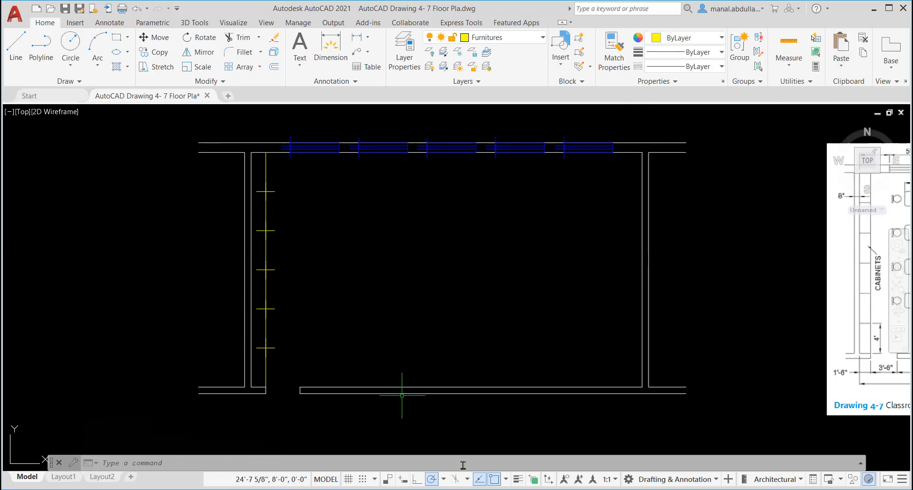
{"action": "left_click", "coordinate": [506, 479]}
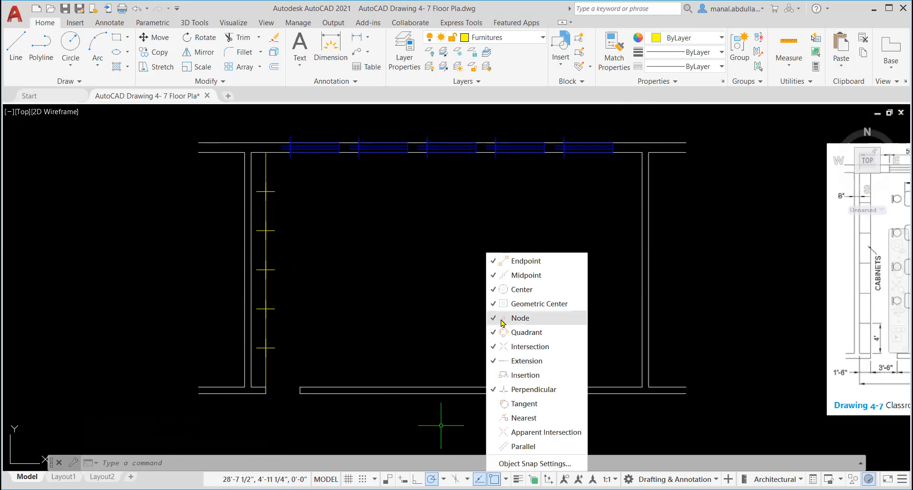
{"action": "left_click", "coordinate": [419, 321]}
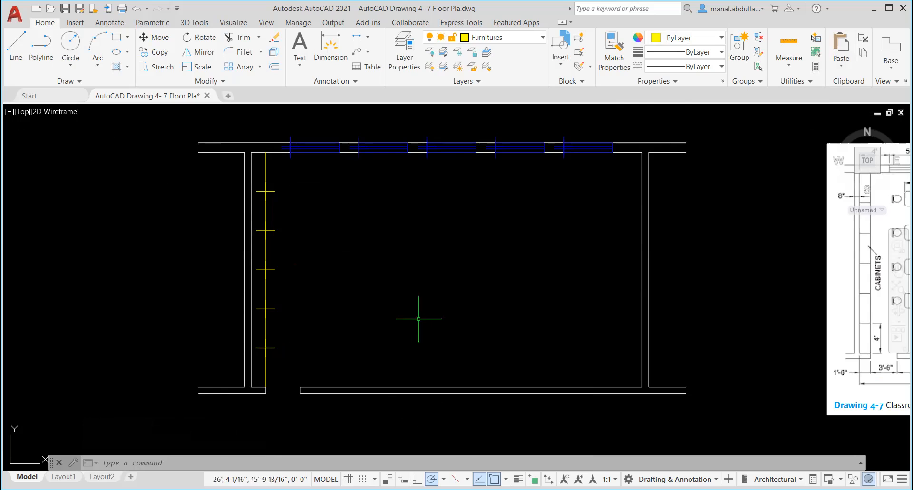
Step: Draw horizontal cabinet dividers from the upper three division points to the inner face of the adjacent wall
{"action": "left_click", "coordinate": [20, 53]}
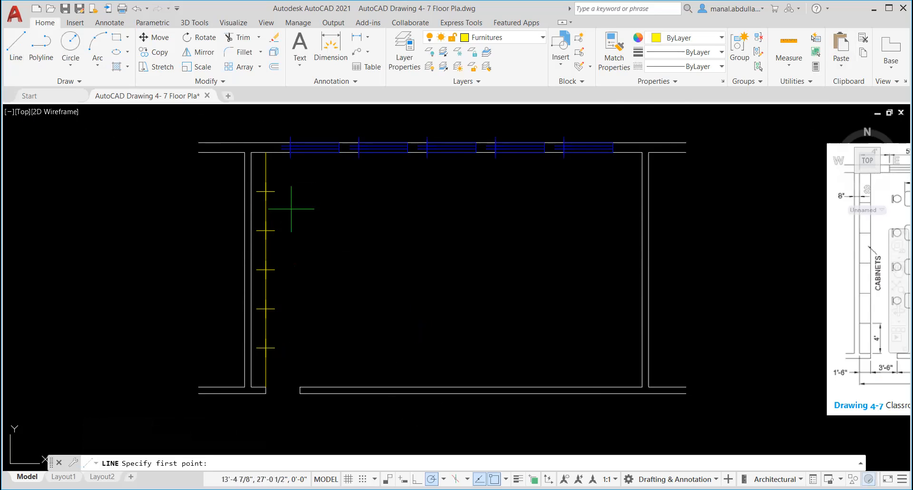
{"action": "left_click", "coordinate": [266, 192]}
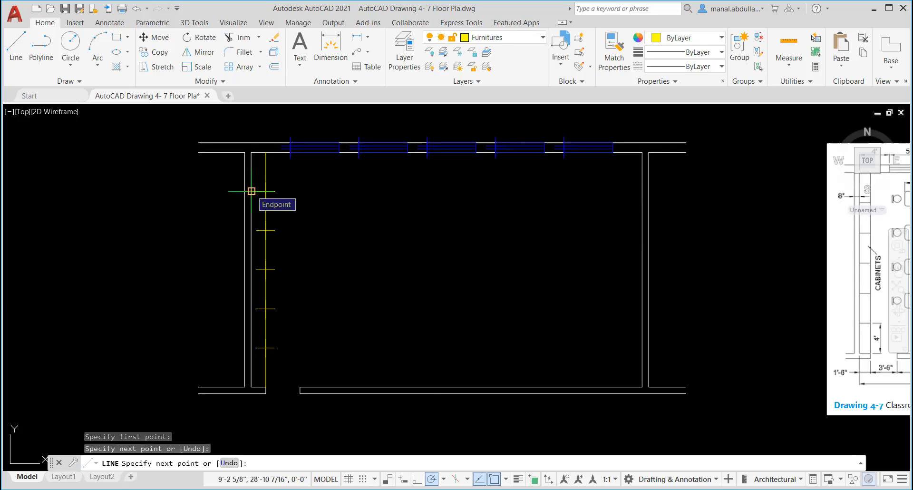
{"action": "left_click", "coordinate": [252, 191]}
{"action": "key", "text": "Return"}
{"action": "key", "text": "Return"}
{"action": "left_click", "coordinate": [266, 230]}
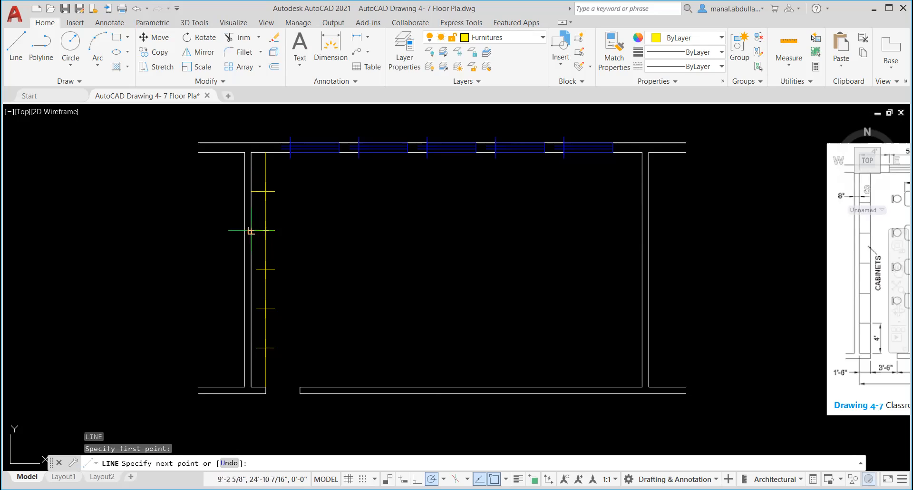
{"action": "left_click", "coordinate": [252, 230]}
{"action": "key", "text": "Return"}
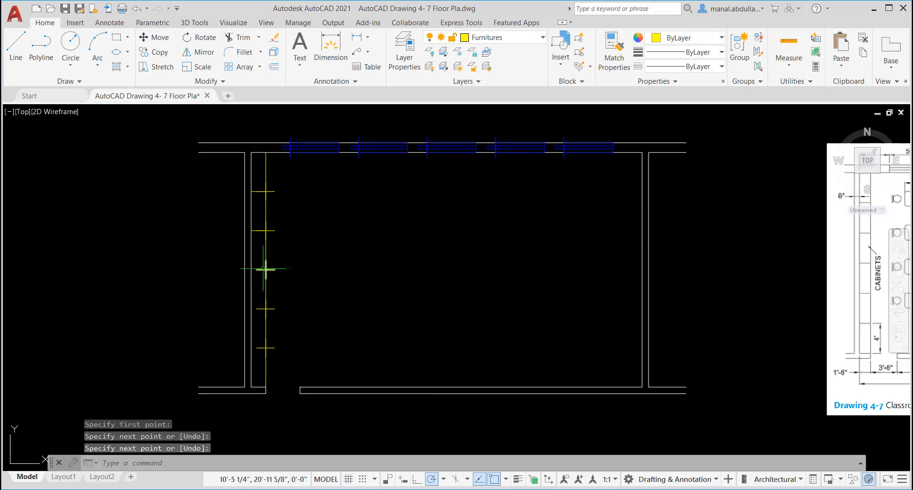
{"action": "key", "text": "Return"}
{"action": "left_click", "coordinate": [266, 269]}
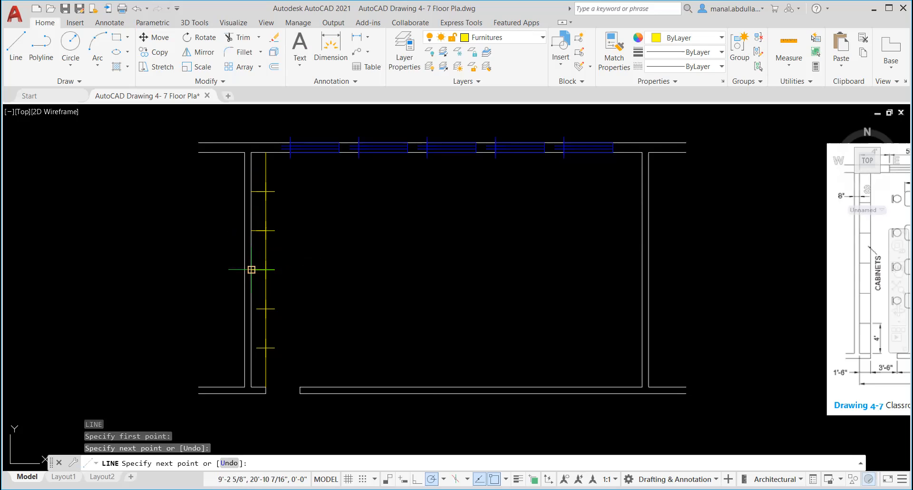
{"action": "key", "text": "Return"}
Step: Draw horizontal cabinet dividers from the lower two division points to the inner face of the adjacent wall
{"action": "key", "text": "Return"}
{"action": "left_click", "coordinate": [265, 309]}
{"action": "left_click", "coordinate": [252, 309]}
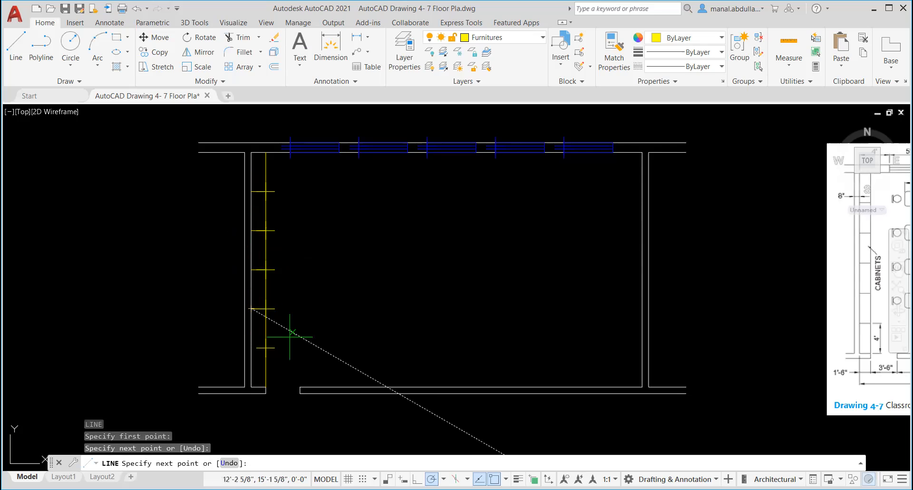
{"action": "key", "text": "Return"}
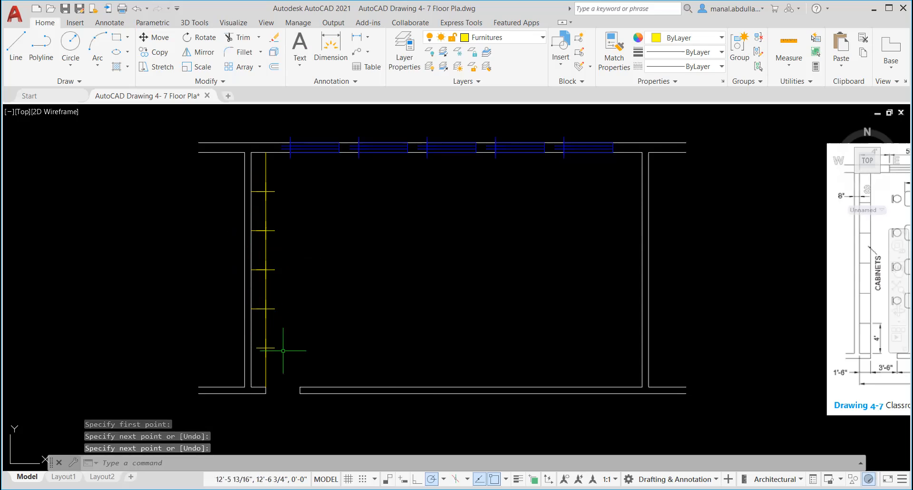
{"action": "key", "text": "Return"}
{"action": "left_click", "coordinate": [265, 348]}
{"action": "left_click", "coordinate": [252, 348]}
{"action": "key", "text": "Return"}
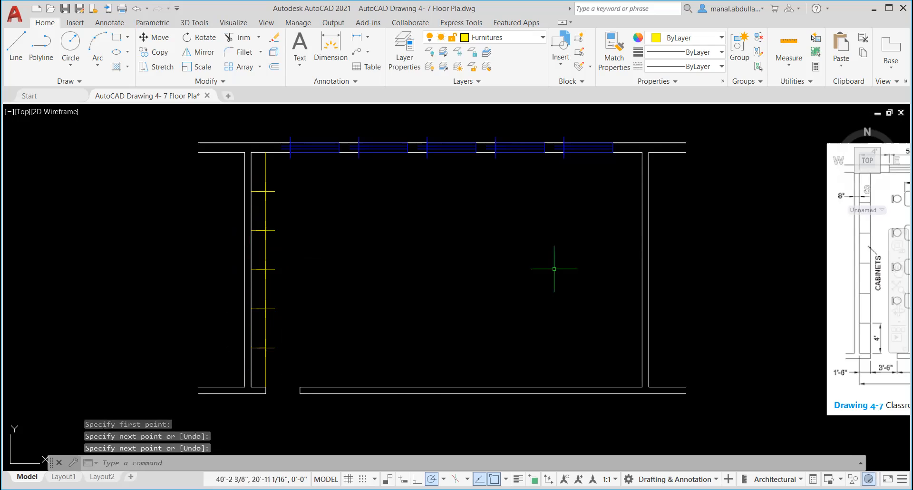
Step: Set the point style to the plain single dot so the division markers no longer show as crosses
{"action": "left_click", "coordinate": [803, 82]}
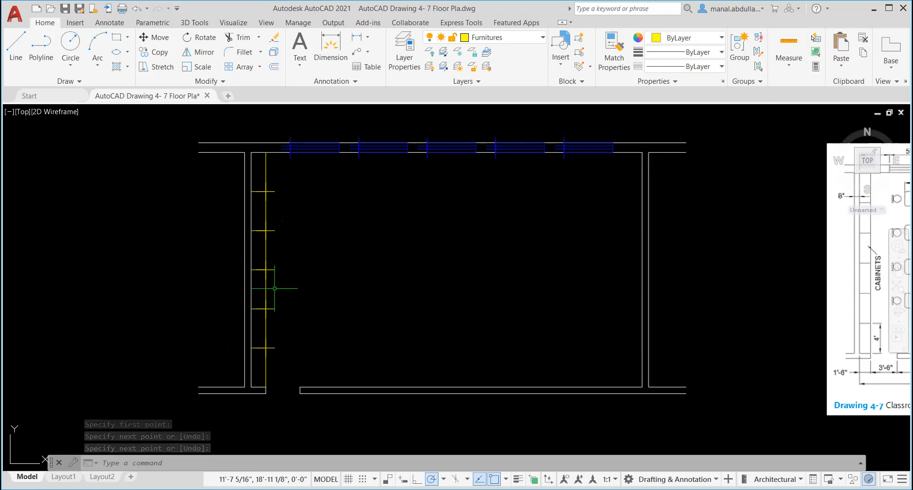
{"action": "left_click", "coordinate": [805, 85]}
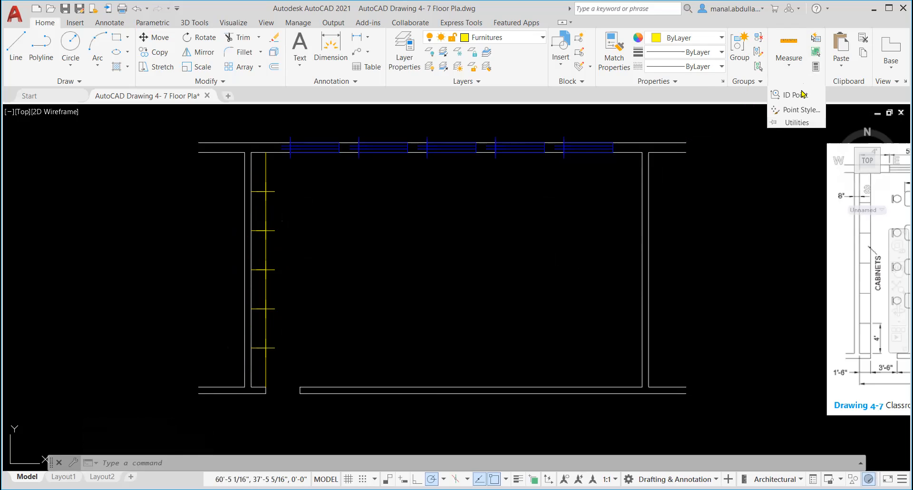
{"action": "left_click", "coordinate": [785, 114]}
{"action": "left_click", "coordinate": [399, 180]}
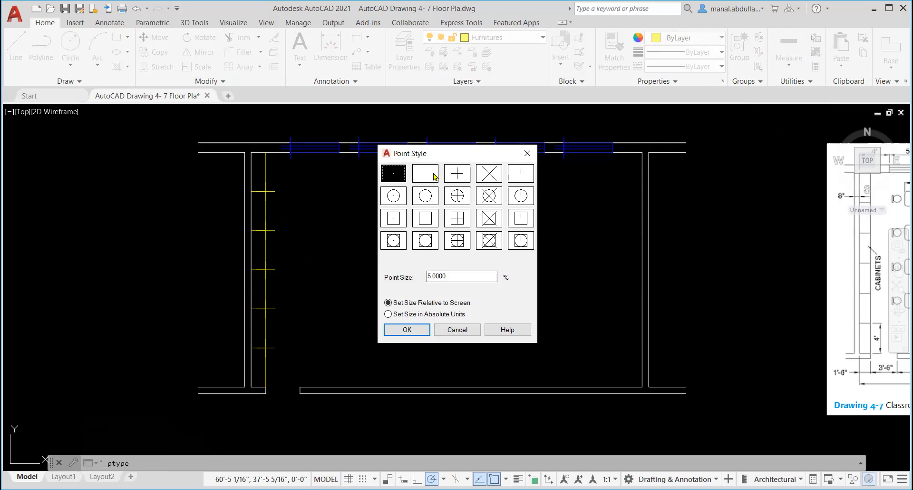
{"action": "left_click", "coordinate": [408, 330]}
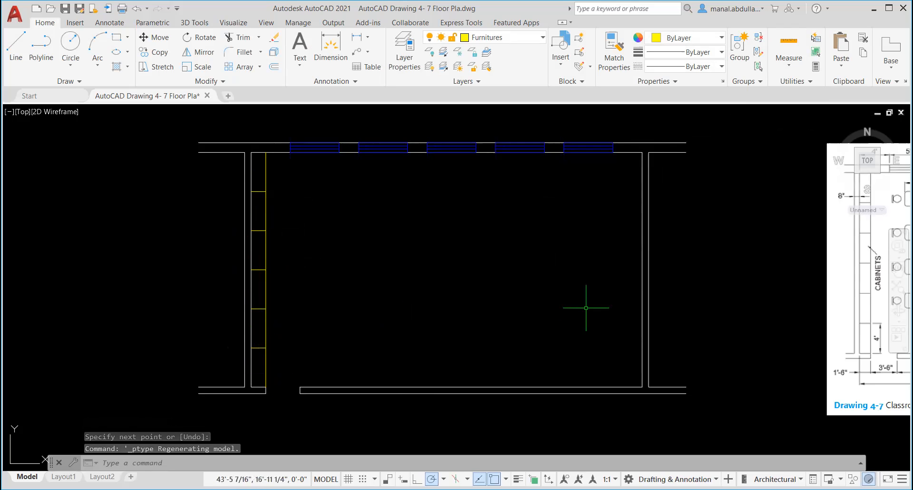
Step: Save the floor plan drawing
{"action": "scroll", "coordinate": [586, 308], "scroll_direction": "down", "scroll_amount": 2}
{"action": "mouse_move", "coordinate": [586, 307]}
{"action": "middle_mouse_down"}
{"action": "mouse_move", "coordinate": [473, 292]}
{"action": "mouse_move", "coordinate": [421, 305]}
{"action": "middle_mouse_up"}
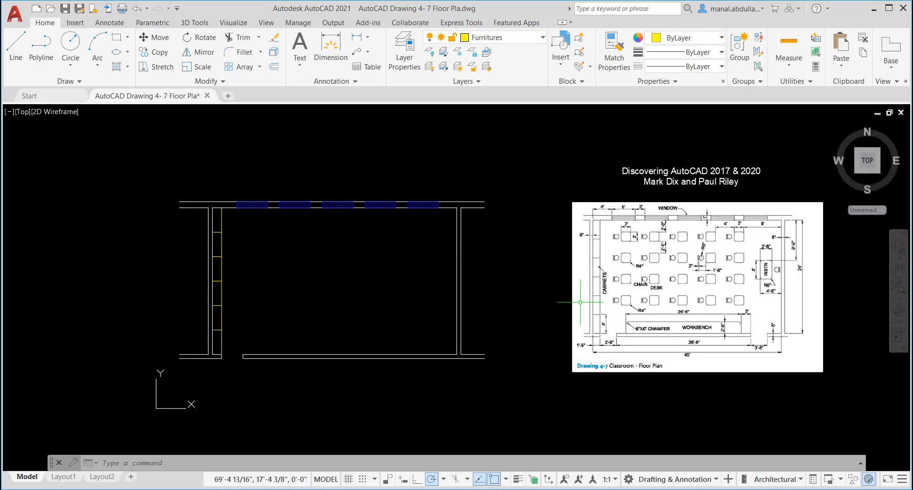
{"action": "key", "text": "ctrl+s"}
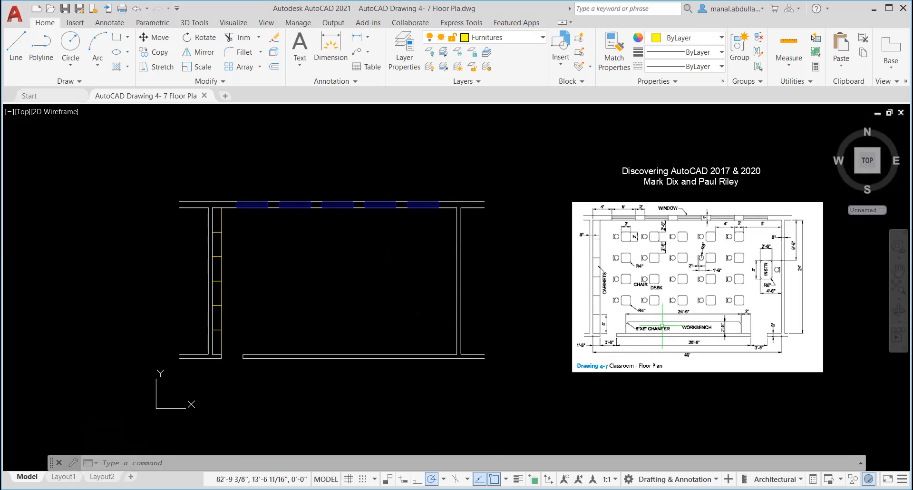
Step: Draw a circle of 6" radius for the chair seat in the empty space between the plan and the reference image
{"action": "scroll", "coordinate": [737, 326], "scroll_direction": "up", "scroll_amount": 2}
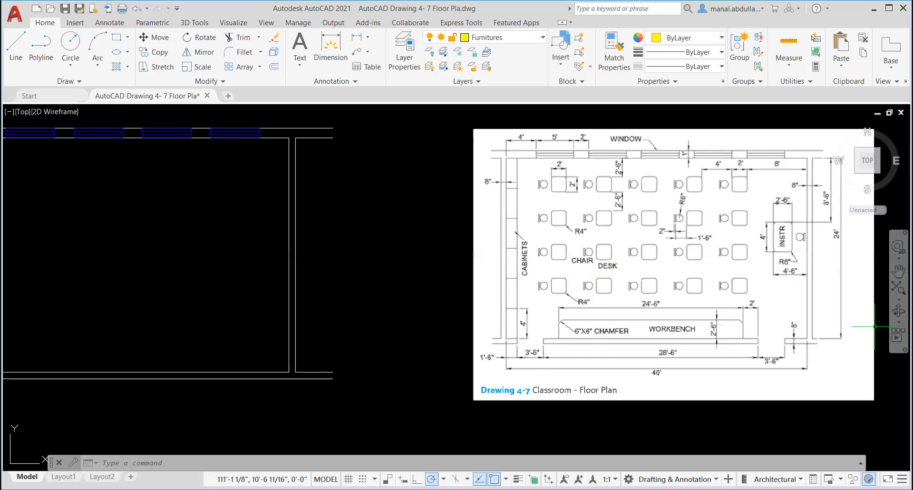
{"action": "scroll", "coordinate": [516, 317], "scroll_direction": "up", "scroll_amount": 2}
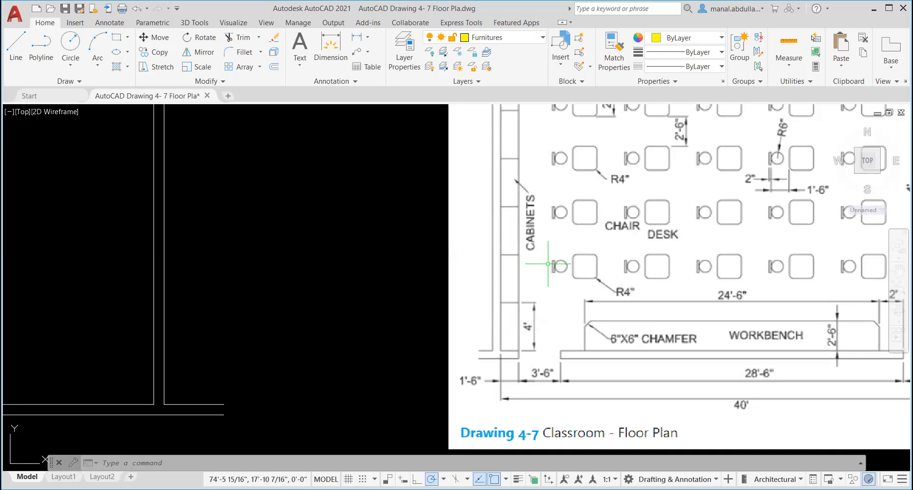
{"action": "scroll", "coordinate": [661, 310], "scroll_direction": "down", "scroll_amount": 3}
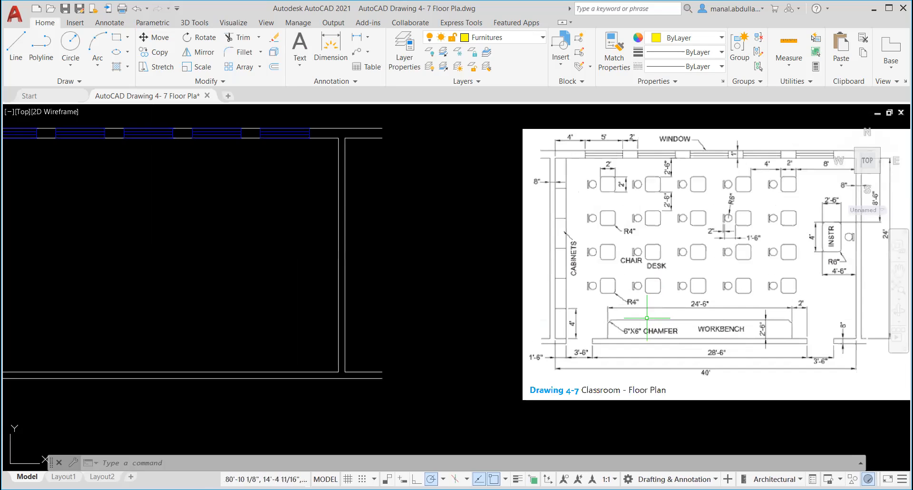
{"action": "mouse_move", "coordinate": [684, 284]}
{"action": "middle_mouse_down"}
{"action": "mouse_move", "coordinate": [639, 276]}
{"action": "mouse_move", "coordinate": [557, 303]}
{"action": "middle_mouse_up"}
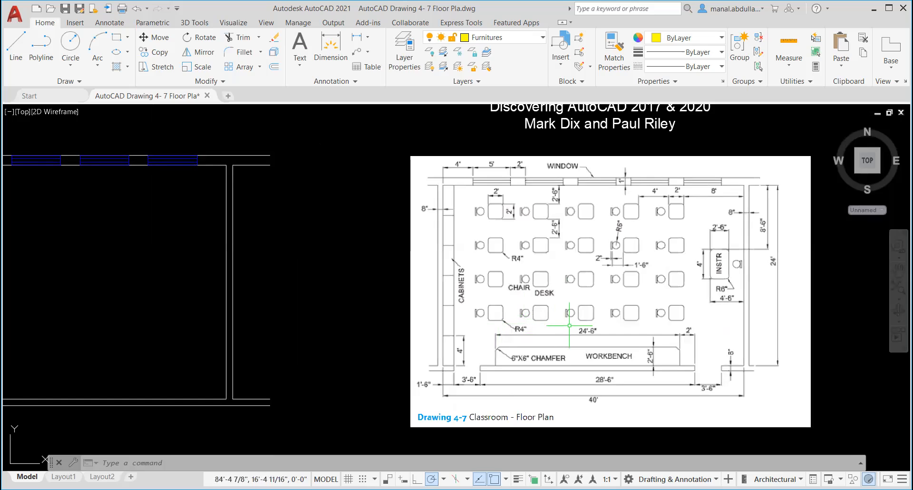
{"action": "scroll", "coordinate": [569, 325], "scroll_direction": "up", "scroll_amount": 2}
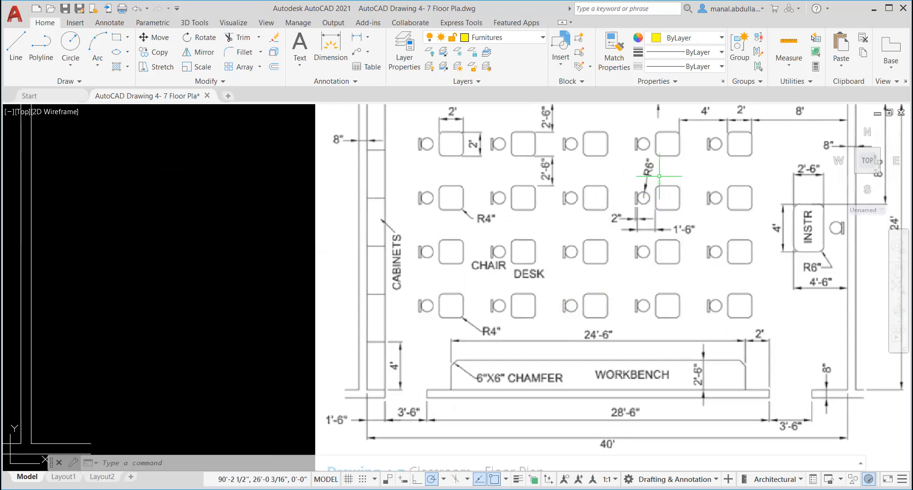
{"action": "scroll", "coordinate": [203, 337], "scroll_direction": "down", "scroll_amount": 2}
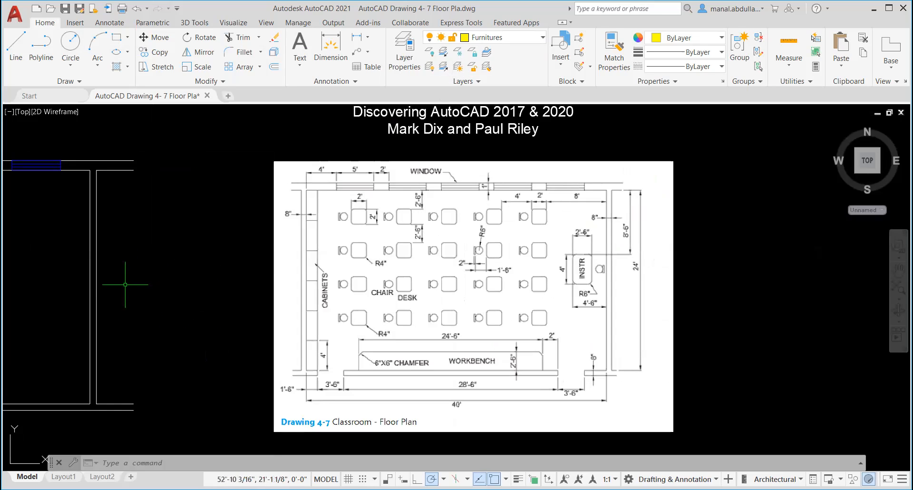
{"action": "left_click", "coordinate": [71, 67]}
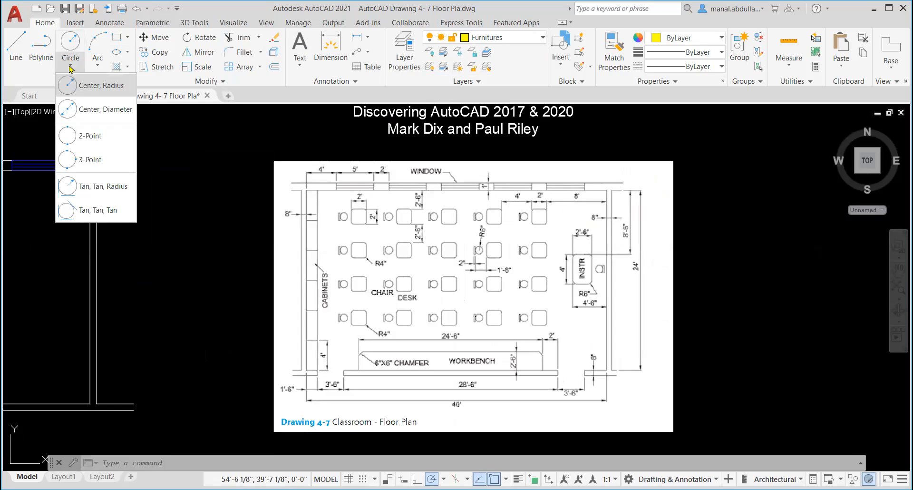
{"action": "left_click", "coordinate": [98, 85]}
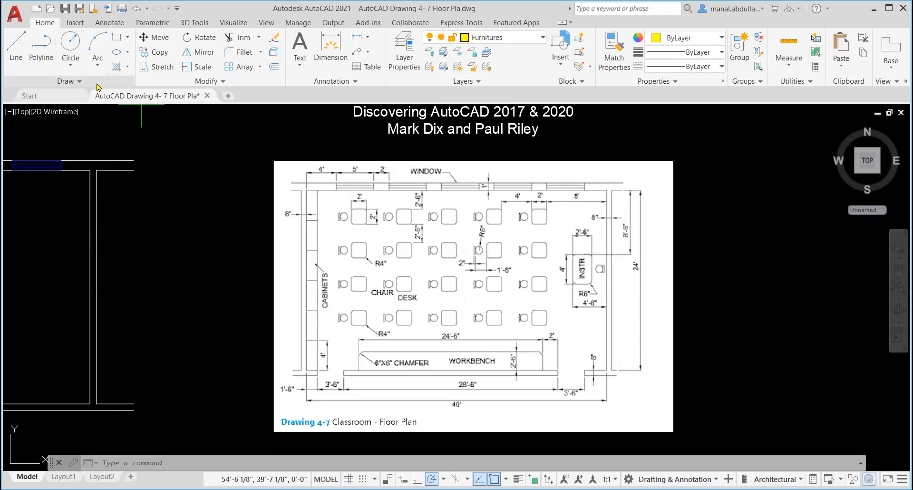
{"action": "left_click", "coordinate": [183, 294]}
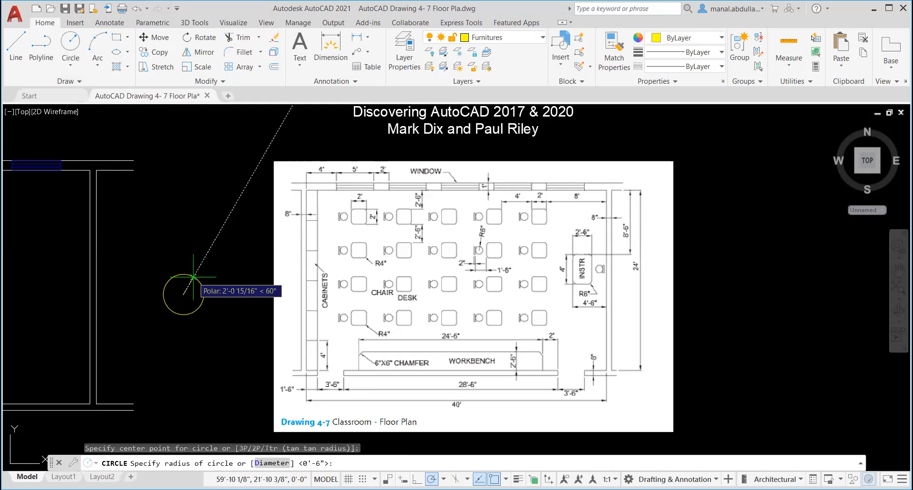
{"action": "key", "text": "Return"}
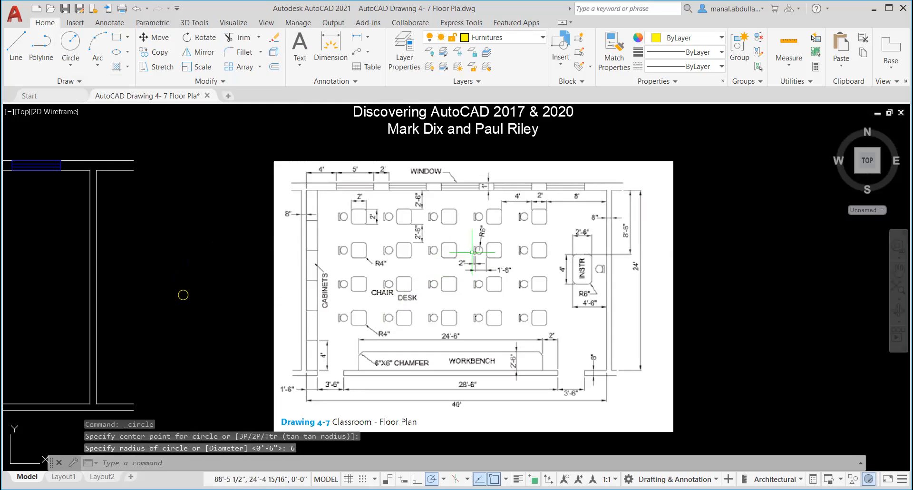
Step: Draw a rectangle 2" wide and 1' high below the seat circle for the chair back
{"action": "scroll", "coordinate": [481, 270], "scroll_direction": "up", "scroll_amount": 2}
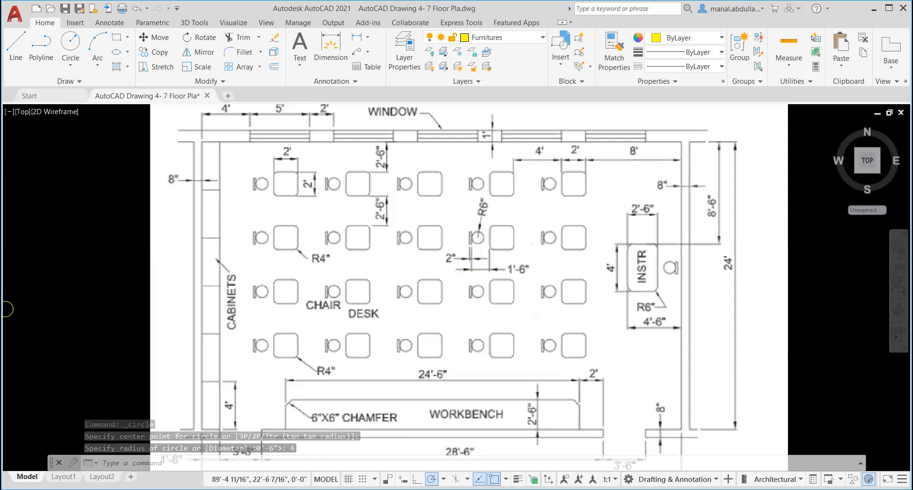
{"action": "scroll", "coordinate": [480, 269], "scroll_direction": "up", "scroll_amount": 1}
{"action": "scroll", "coordinate": [393, 278], "scroll_direction": "down", "scroll_amount": 1}
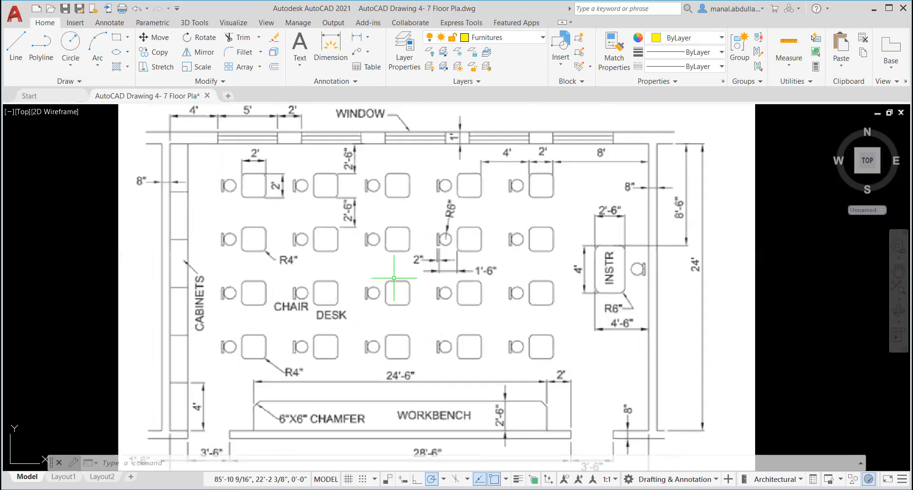
{"action": "scroll", "coordinate": [394, 277], "scroll_direction": "down", "scroll_amount": 1}
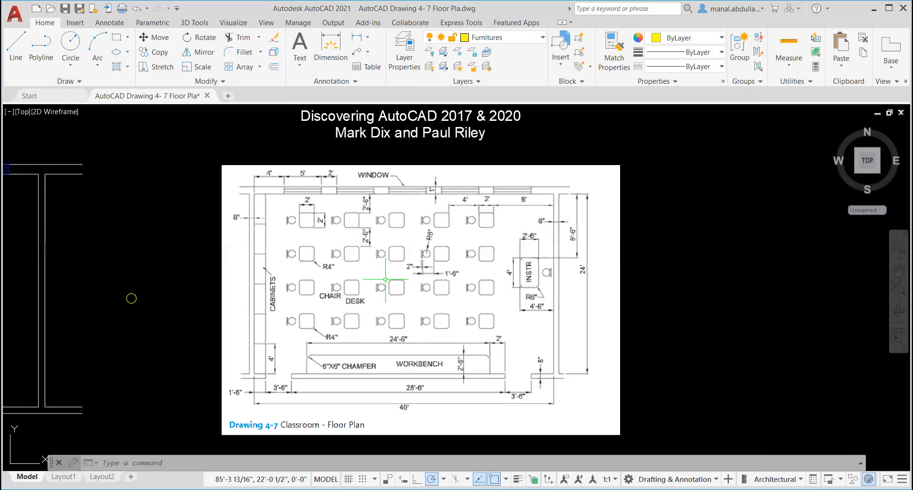
{"action": "left_click", "coordinate": [116, 38]}
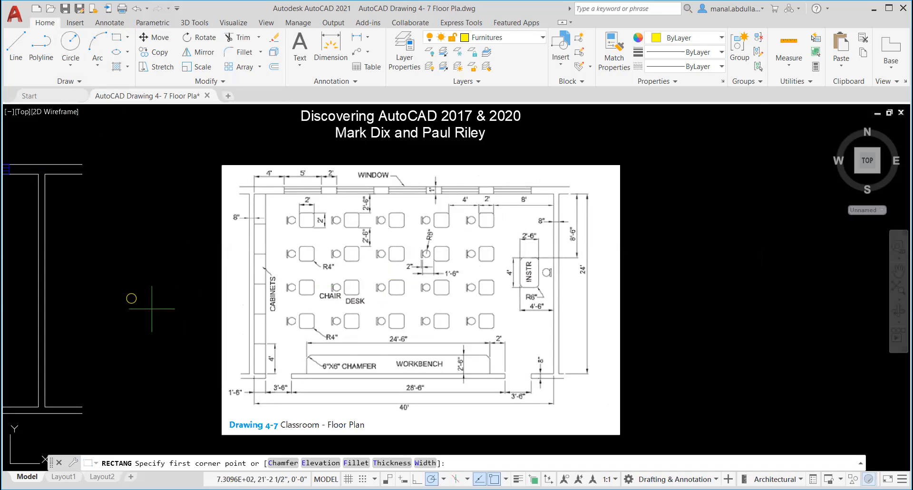
{"action": "left_click", "coordinate": [157, 372]}
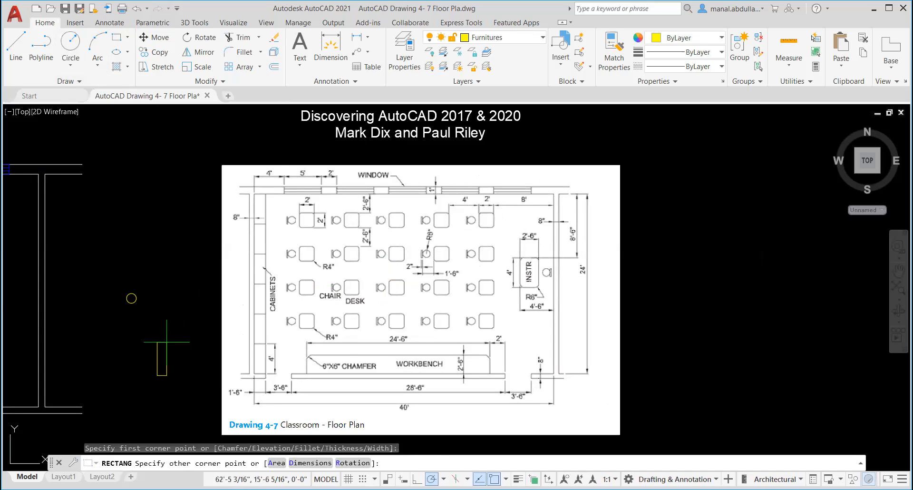
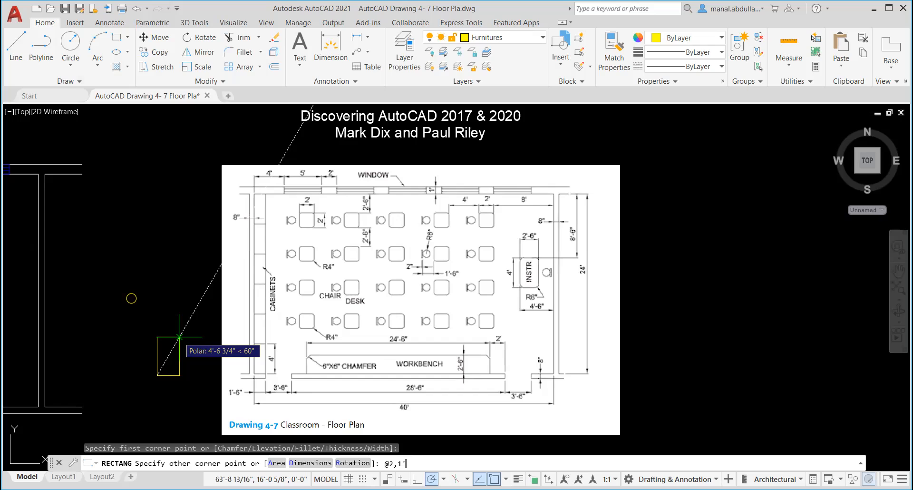
{"action": "key", "text": "Return"}
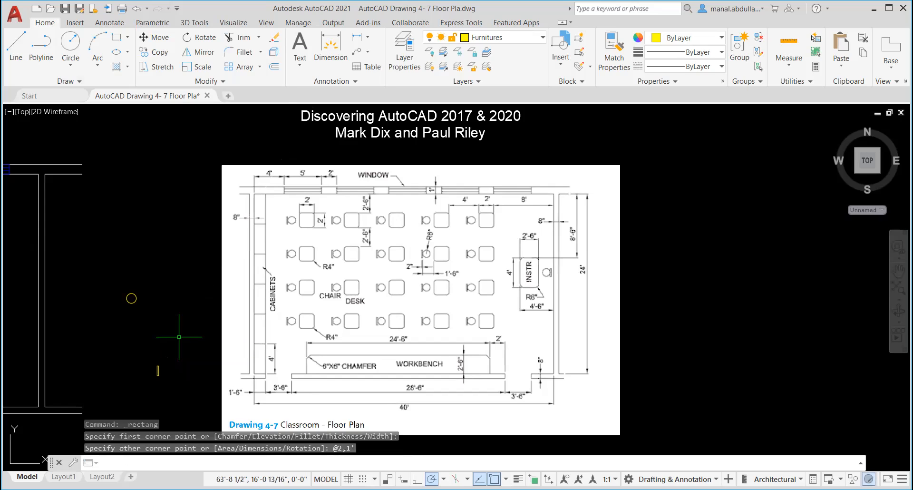
Step: Move the chair-back rectangle by the midpoint of its right edge onto the left quadrant of the seat circle
{"action": "scroll", "coordinate": [176, 376], "scroll_direction": "up", "scroll_amount": 2}
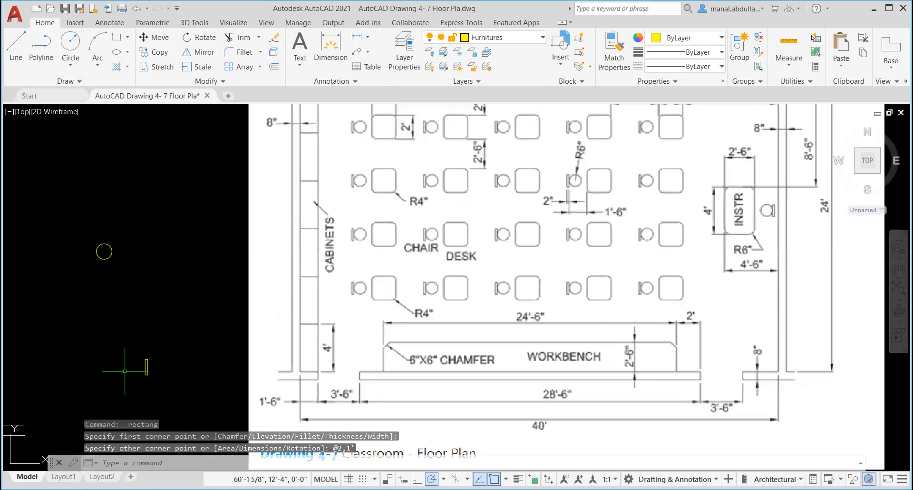
{"action": "left_click", "coordinate": [152, 37]}
{"action": "left_click", "coordinate": [124, 394]}
{"action": "left_click", "coordinate": [150, 345]}
{"action": "key", "text": "Return"}
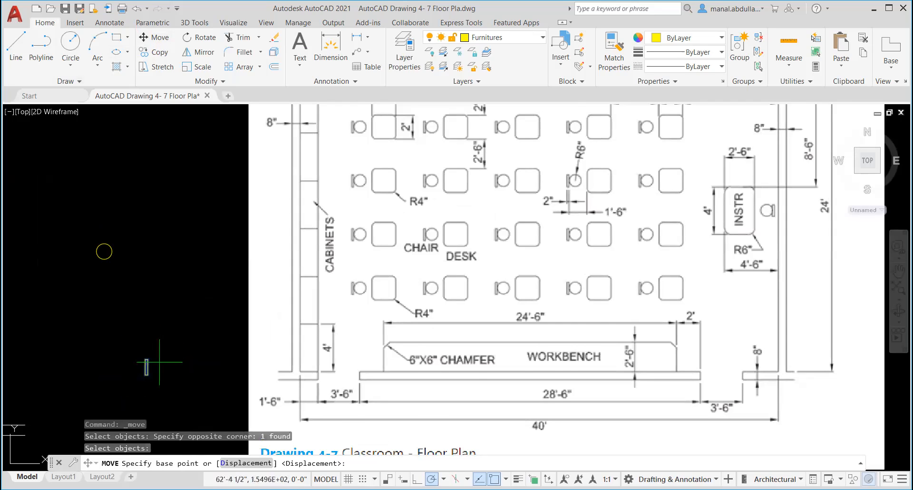
{"action": "scroll", "coordinate": [160, 368], "scroll_direction": "up", "scroll_amount": 2}
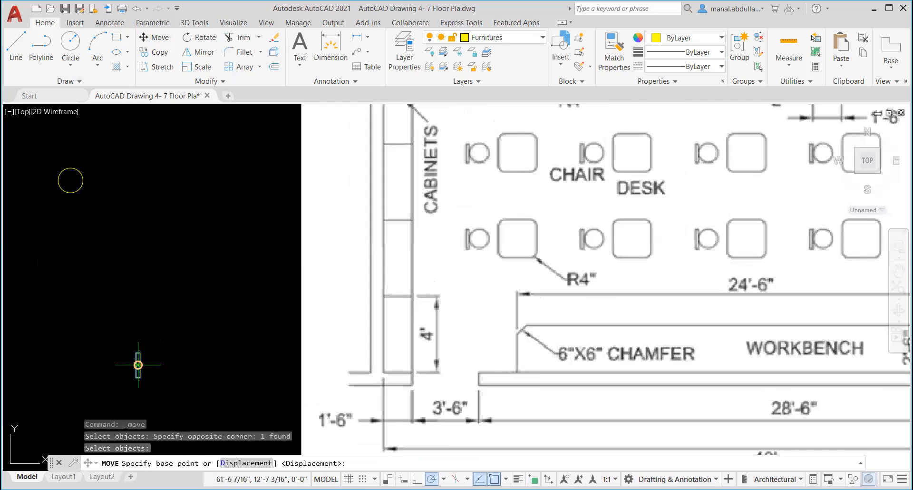
{"action": "scroll", "coordinate": [143, 367], "scroll_direction": "up", "scroll_amount": 2}
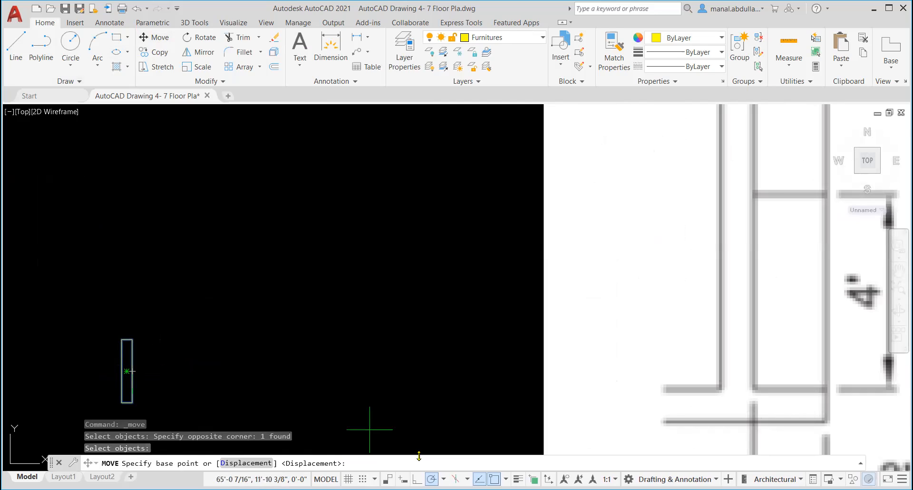
{"action": "left_click", "coordinate": [506, 479]}
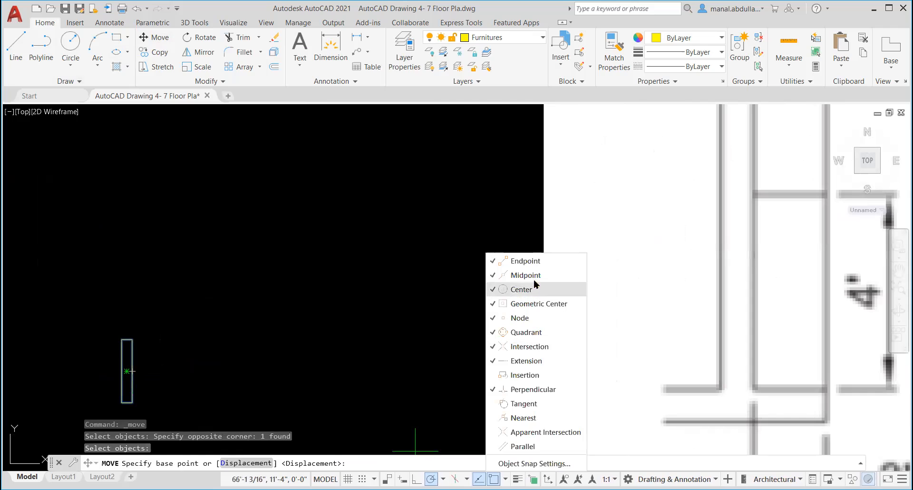
{"action": "left_click", "coordinate": [446, 296]}
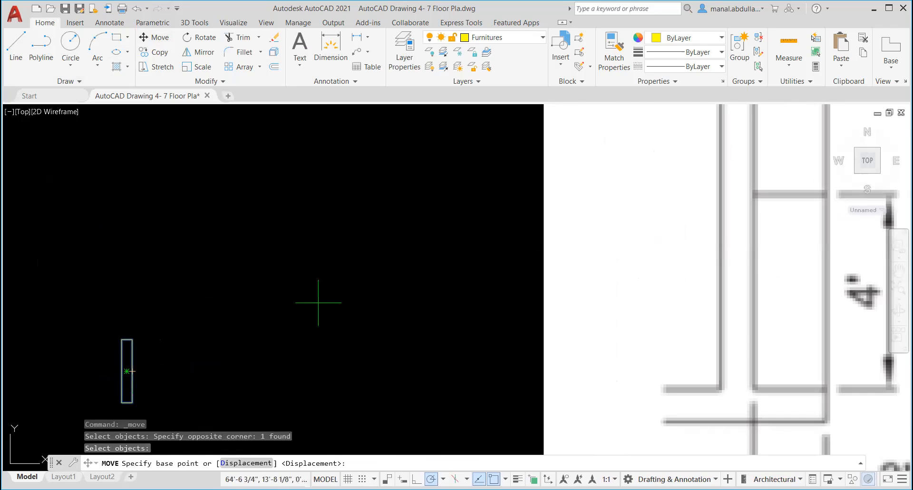
{"action": "left_click", "coordinate": [127, 371]}
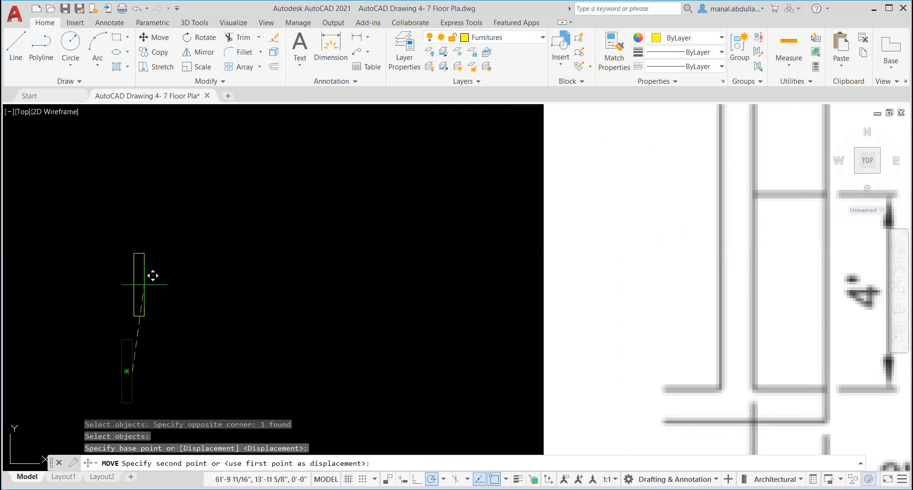
{"action": "scroll", "coordinate": [148, 283], "scroll_direction": "down", "scroll_amount": 4}
{"action": "middle_click_drag", "start_coordinate": [93, 211], "coordinate": [220, 322]}
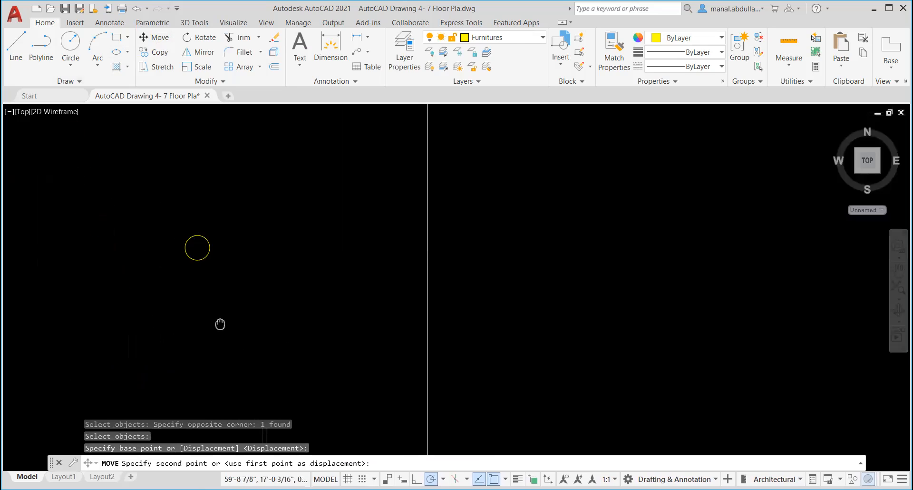
{"action": "left_click", "coordinate": [186, 247]}
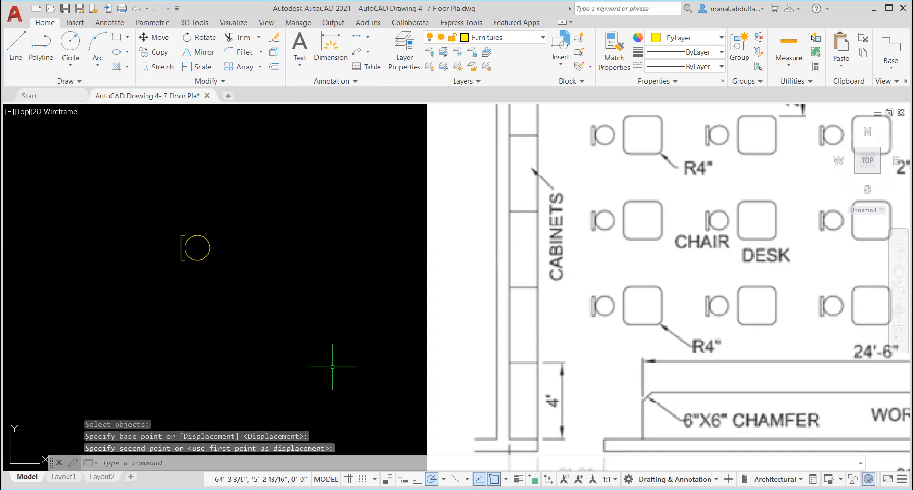
Step: Draw a 2' by 2' rectangle for the student desk in the empty space just right of the chair
{"action": "scroll", "coordinate": [811, 299], "scroll_direction": "down", "scroll_amount": 2}
{"action": "middle_click_drag", "start_coordinate": [740, 291], "coordinate": [584, 296]}
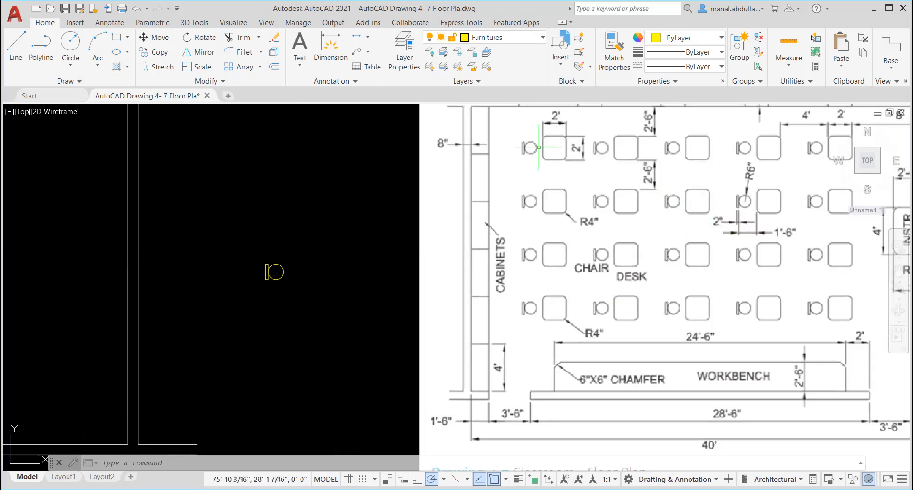
{"action": "middle_click_drag", "start_coordinate": [539, 147], "coordinate": [532, 196]}
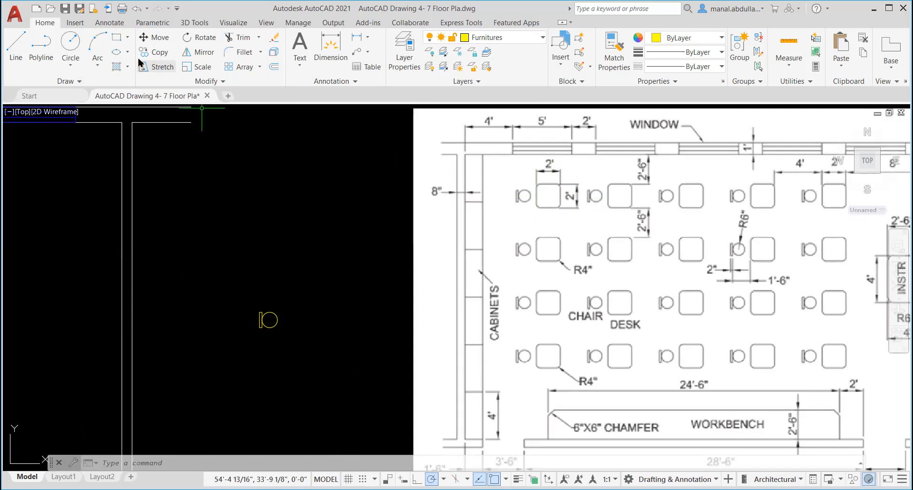
{"action": "left_click", "coordinate": [115, 38]}
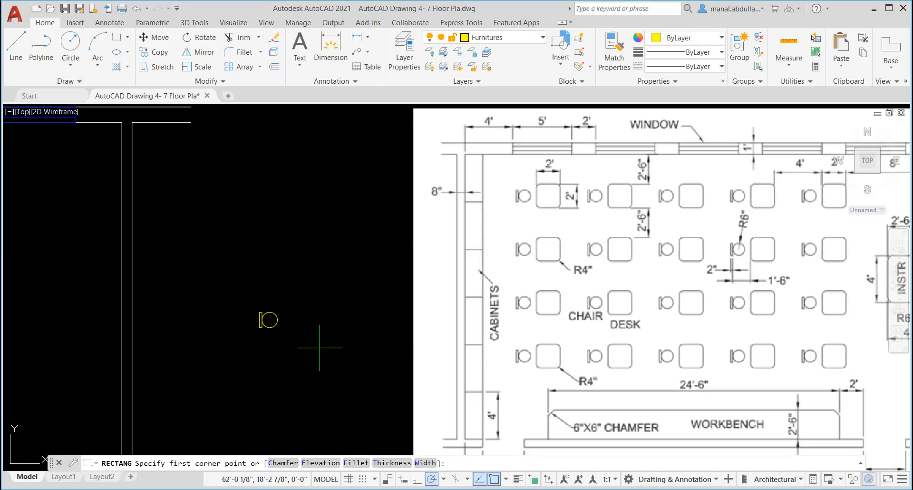
{"action": "left_click", "coordinate": [320, 348]}
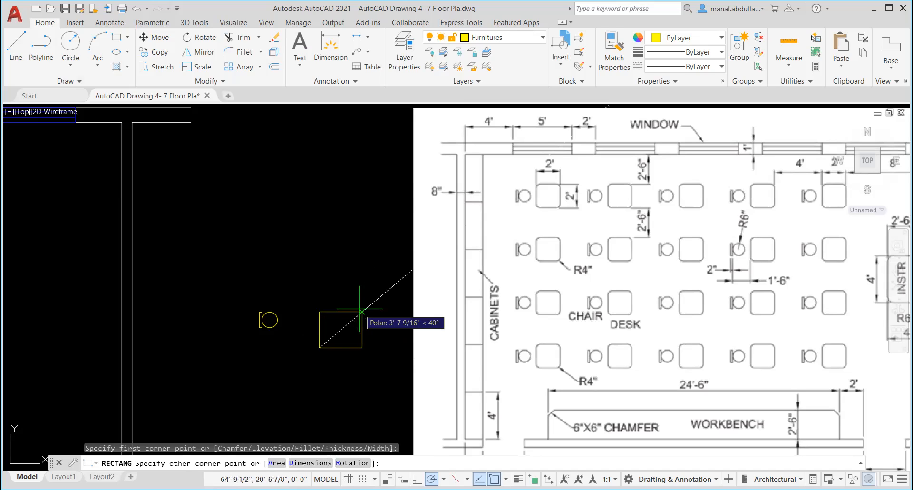
{"action": "left_click", "coordinate": [310, 464]}
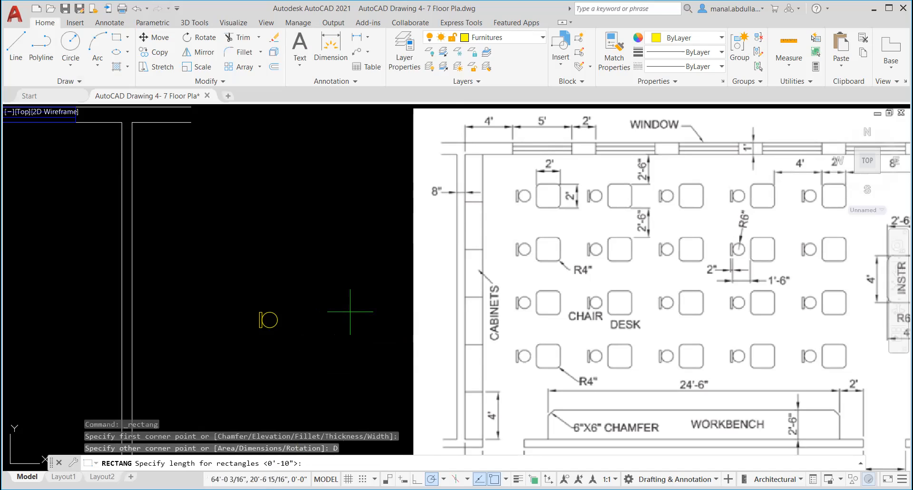
{"action": "key", "text": "Return"}
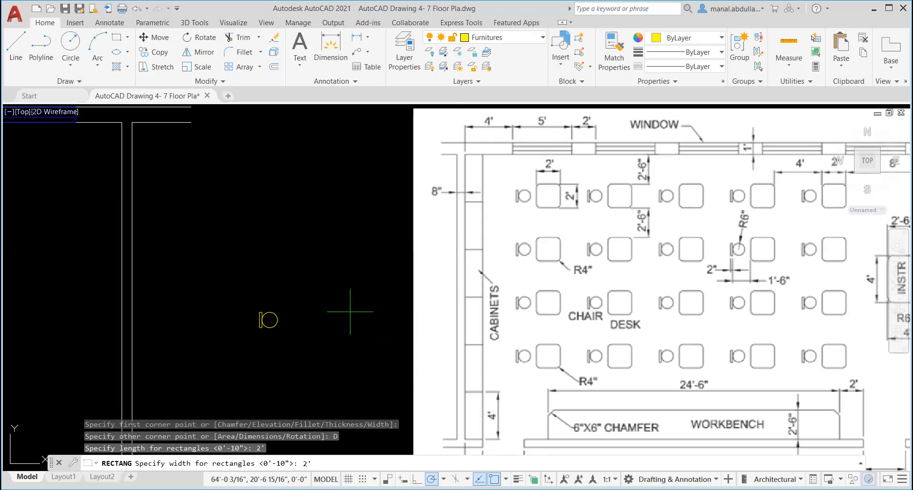
{"action": "key", "text": "Return"}
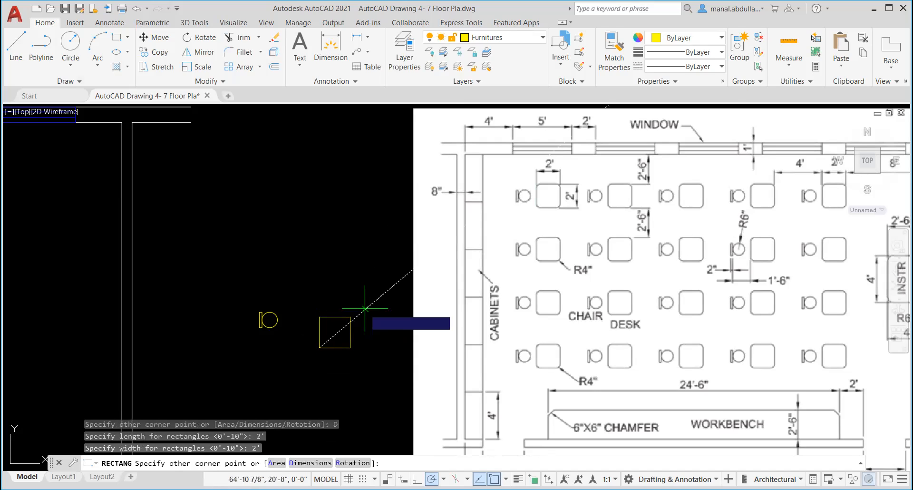
{"action": "left_click", "coordinate": [362, 308]}
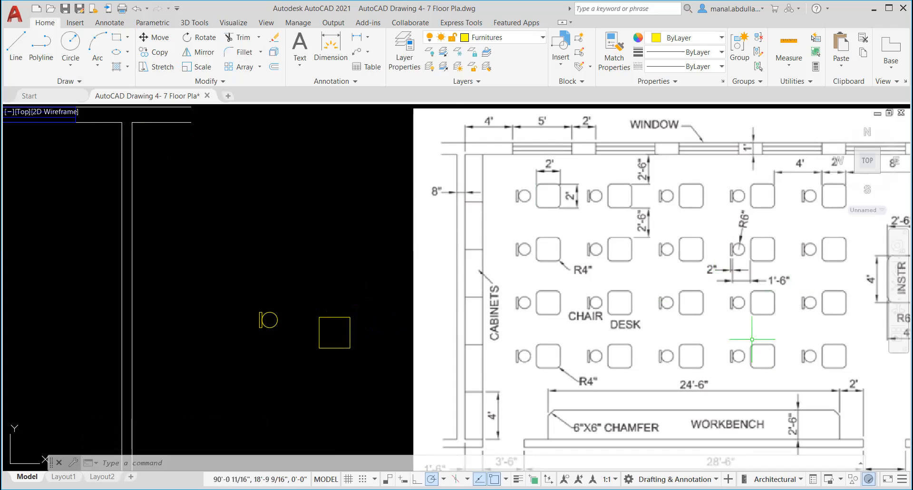
Step: Fillet all corners of the desk rectangle as a polyline with a 4" radius
{"action": "middle_click_drag", "start_coordinate": [789, 310], "coordinate": [725, 303]}
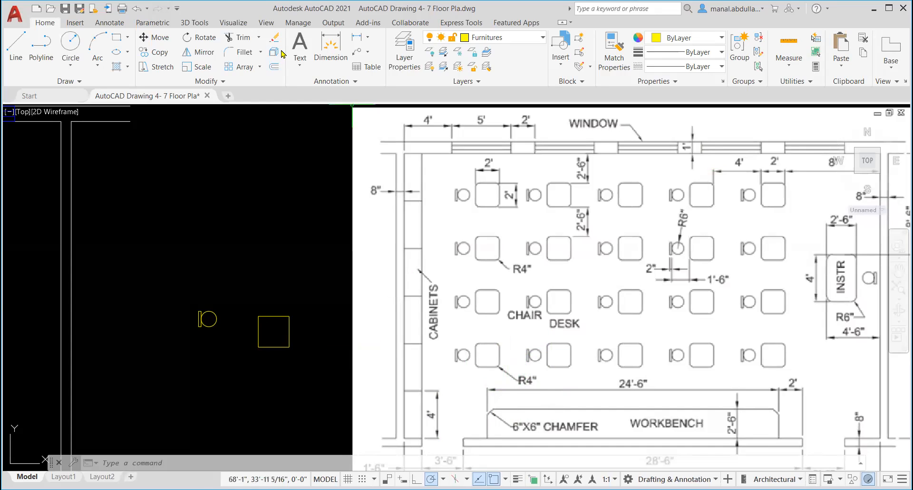
{"action": "left_click", "coordinate": [237, 53]}
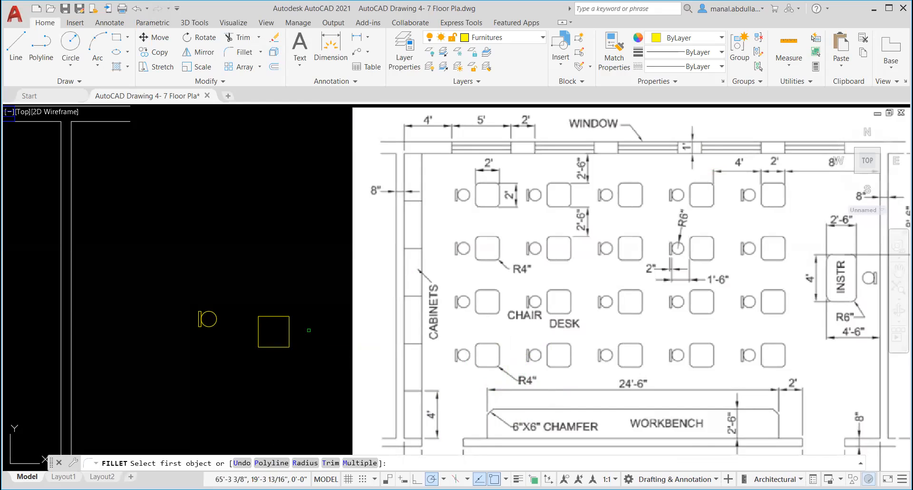
{"action": "left_click", "coordinate": [271, 463]}
{"action": "left_click", "coordinate": [245, 464]}
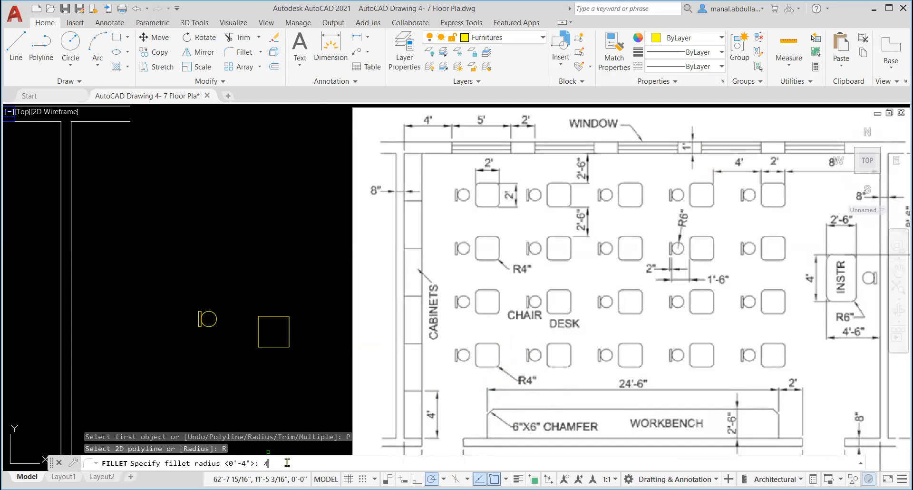
{"action": "type", "text": "4"}
{"action": "key", "text": "Return"}
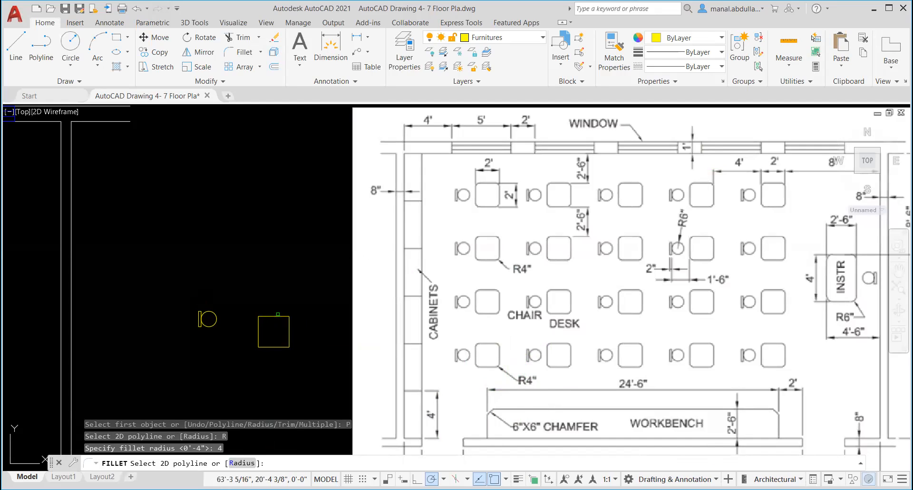
{"action": "left_click", "coordinate": [277, 317]}
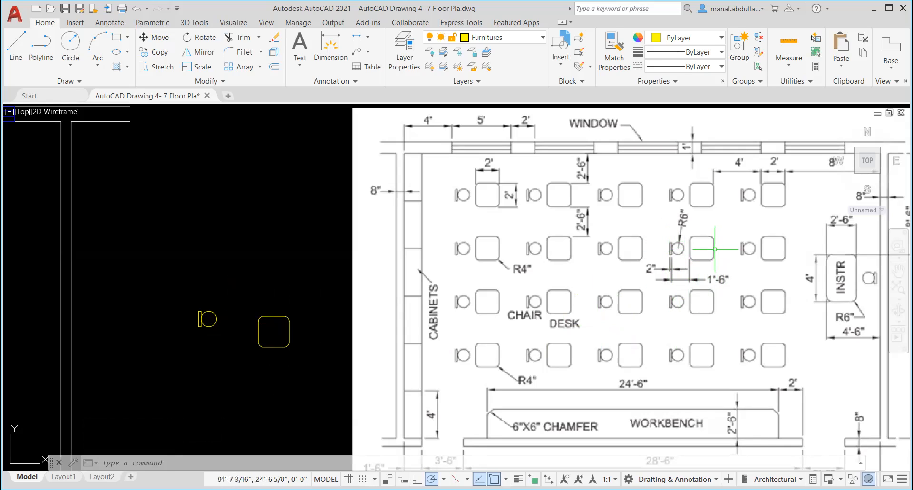
Step: Try to move the student desk by the midpoint of its left edge to 1'6" from the chair back
{"action": "left_click", "coordinate": [157, 40]}
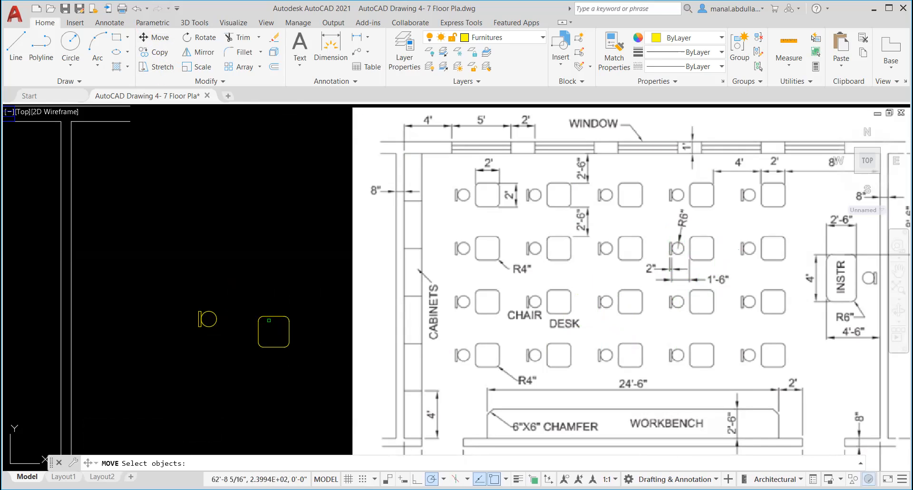
{"action": "left_click", "coordinate": [269, 317]}
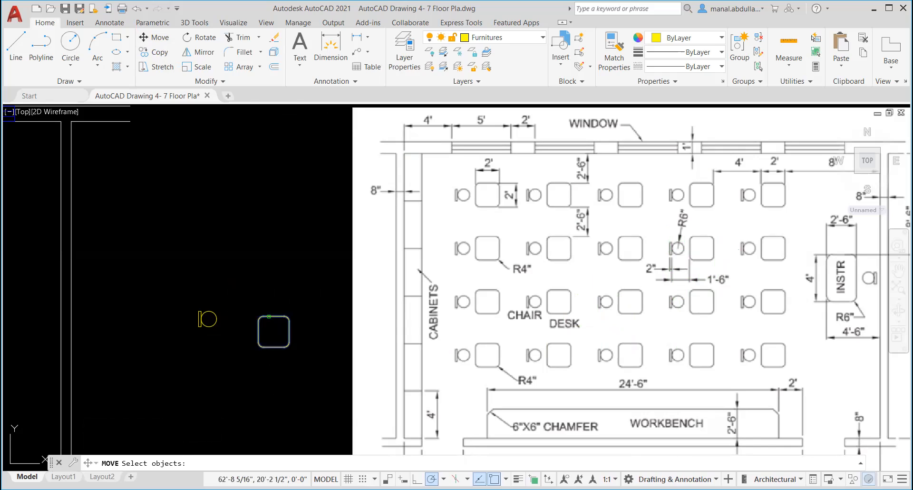
{"action": "key", "text": "Return"}
{"action": "left_click", "coordinate": [258, 331]}
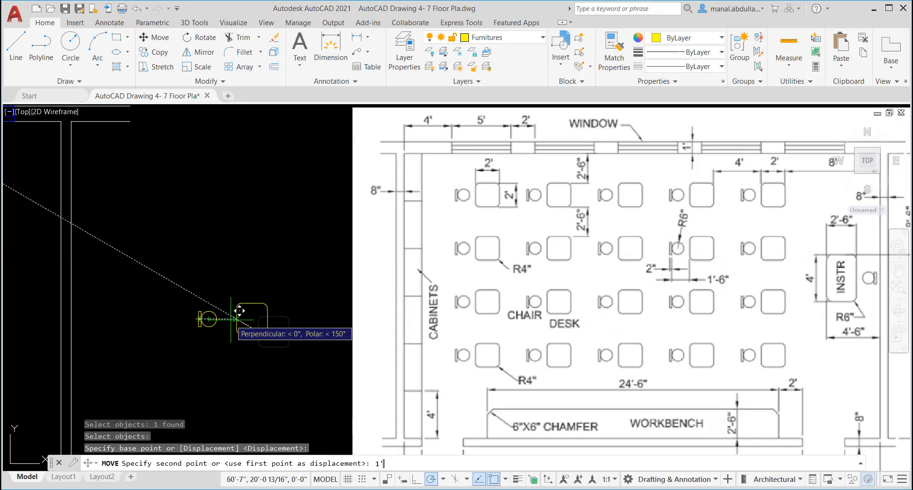
{"action": "type", "text": "1'6"}
{"action": "key", "text": "Return"}
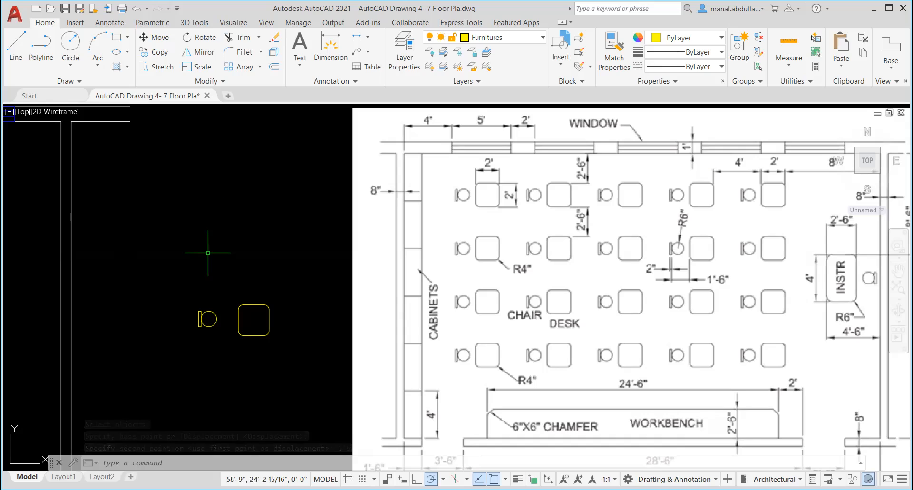
{"action": "left_click", "coordinate": [15, 50]}
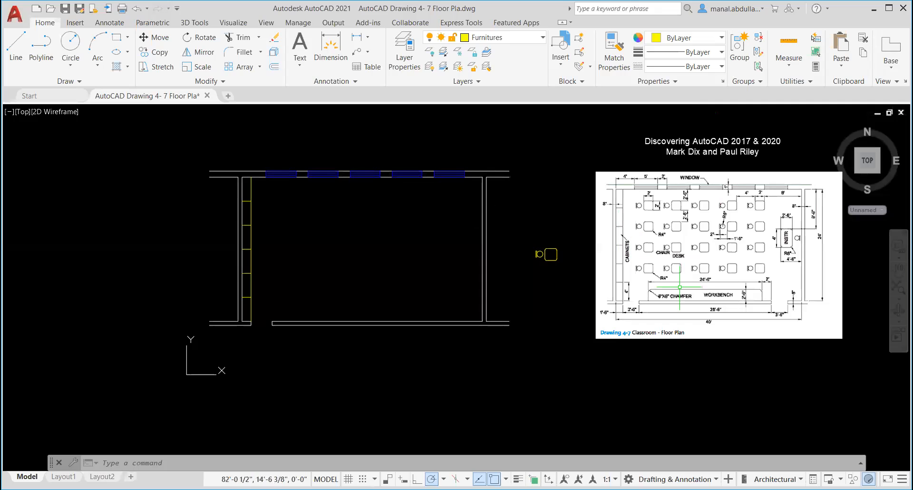
Step: Draw a rectangle 2'6" wide and 4' high for the instructor desk below the student chair and desk
{"action": "scroll", "coordinate": [685, 284], "scroll_direction": "up", "scroll_amount": 2}
{"action": "scroll", "coordinate": [689, 286], "scroll_direction": "up", "scroll_amount": 2}
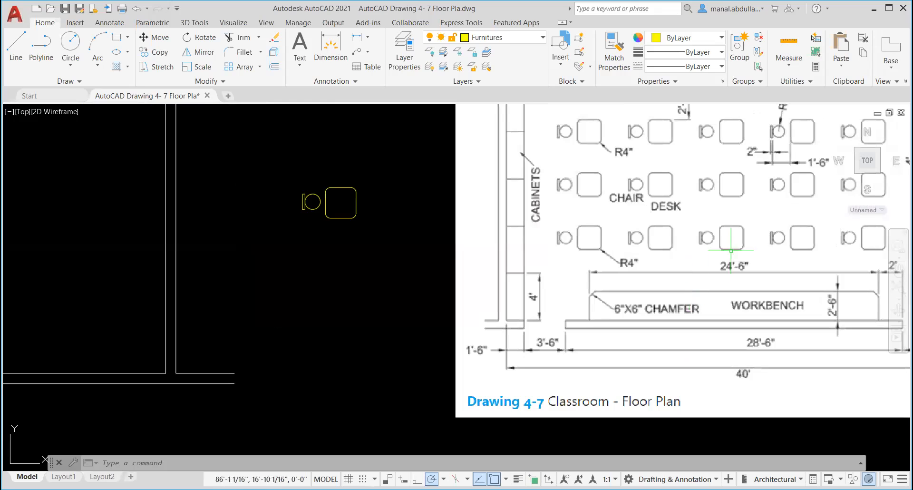
{"action": "mouse_move", "coordinate": [735, 233]}
{"action": "middle_mouse_down"}
{"action": "mouse_move", "coordinate": [642, 259]}
{"action": "mouse_move", "coordinate": [622, 290]}
{"action": "middle_mouse_up"}
{"action": "scroll", "coordinate": [622, 289], "scroll_direction": "down", "scroll_amount": 2}
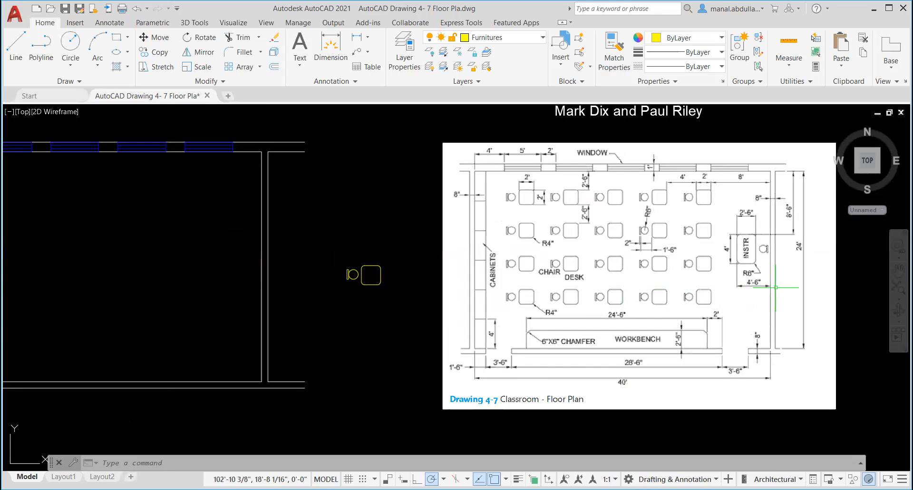
{"action": "scroll", "coordinate": [757, 278], "scroll_direction": "up", "scroll_amount": 2}
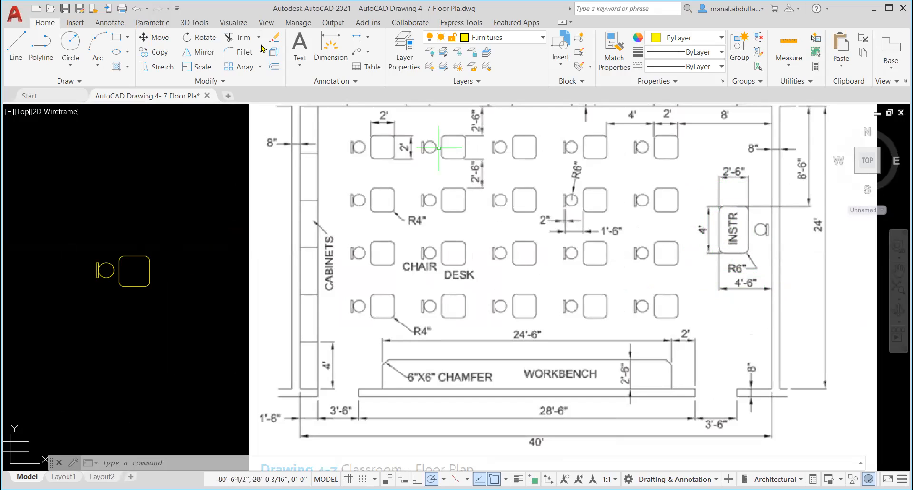
{"action": "left_click", "coordinate": [115, 41]}
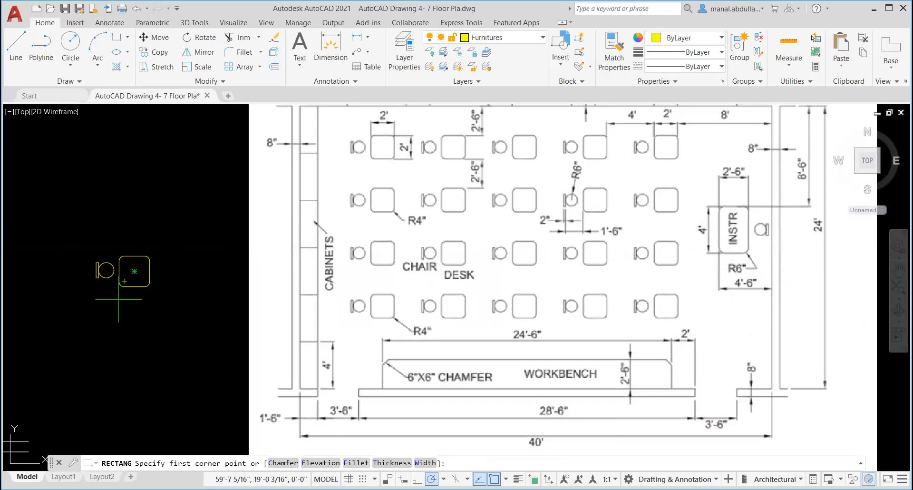
{"action": "left_click", "coordinate": [114, 408]}
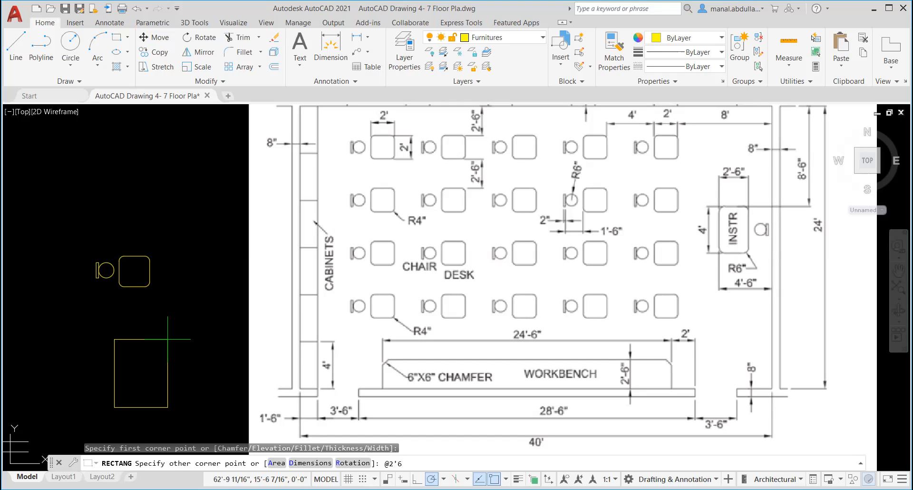
{"action": "type", "text": ",4"}
{"action": "key", "text": "Return"}
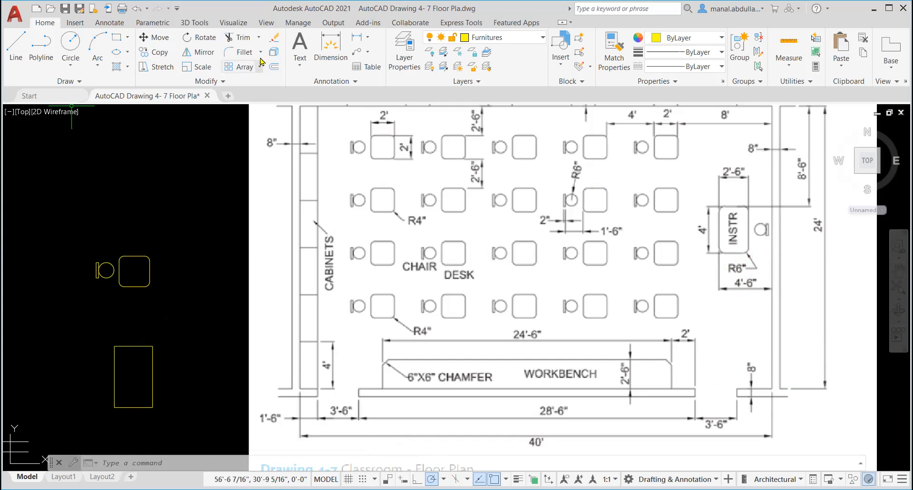
Step: Fillet all corners of the instructor desk rectangle as a polyline with a 6" radius
{"action": "left_click", "coordinate": [243, 52]}
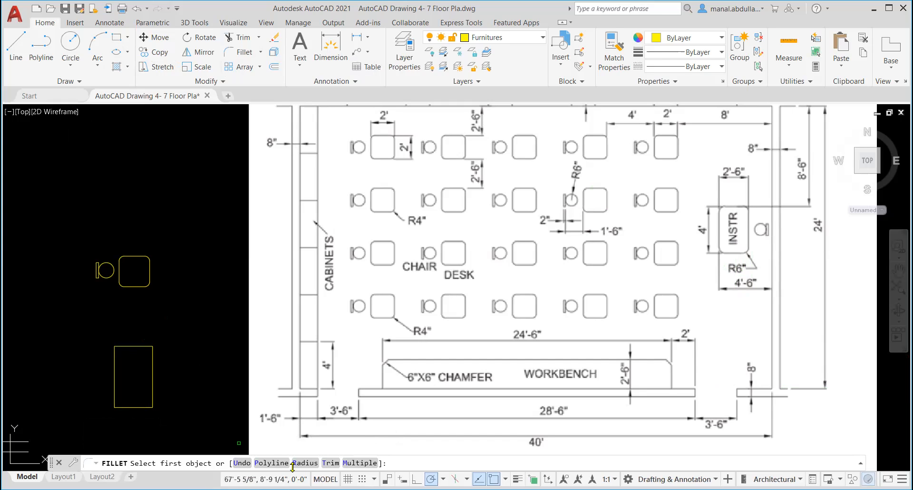
{"action": "left_click", "coordinate": [269, 463]}
{"action": "left_click", "coordinate": [240, 463]}
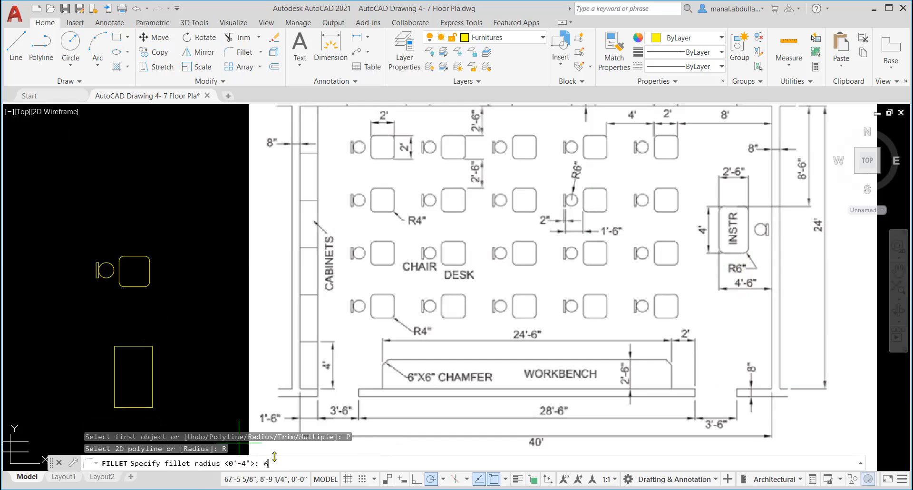
{"action": "key", "text": "Return"}
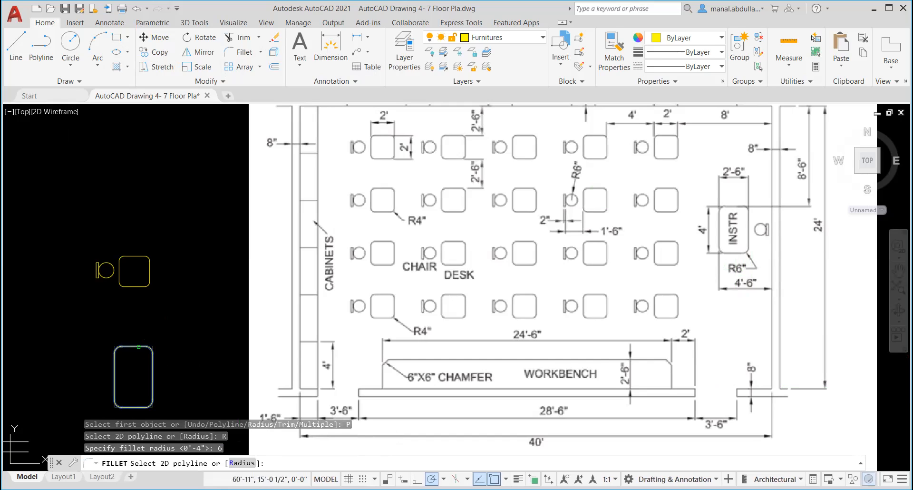
{"action": "left_click", "coordinate": [152, 371]}
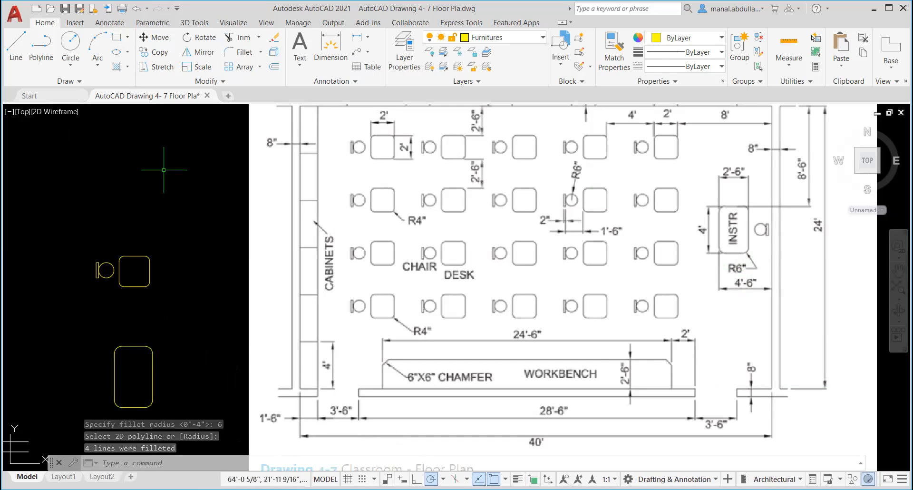
Step: Copy the student chair by its seat center to a point just right of the instructor desk, level with the desk's middle
{"action": "left_click", "coordinate": [161, 51]}
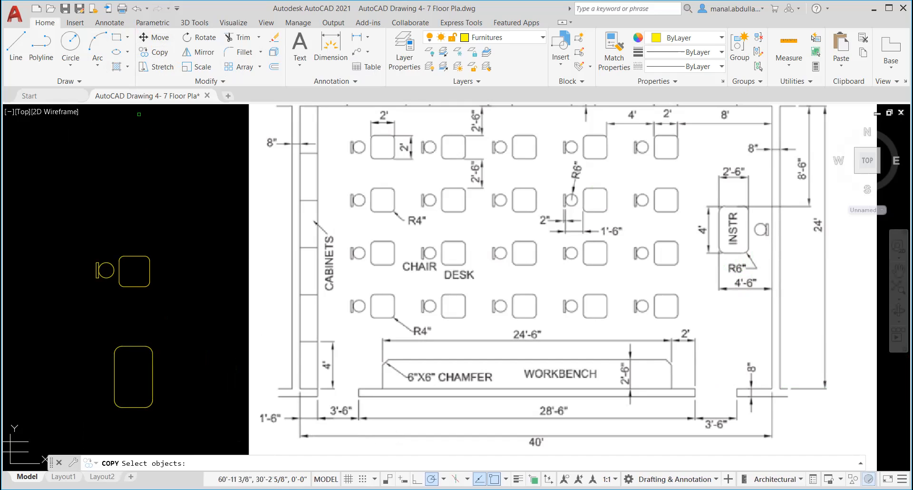
{"action": "left_click", "coordinate": [114, 251]}
{"action": "left_click", "coordinate": [66, 309]}
{"action": "key", "text": "Return"}
{"action": "left_click", "coordinate": [105, 269]}
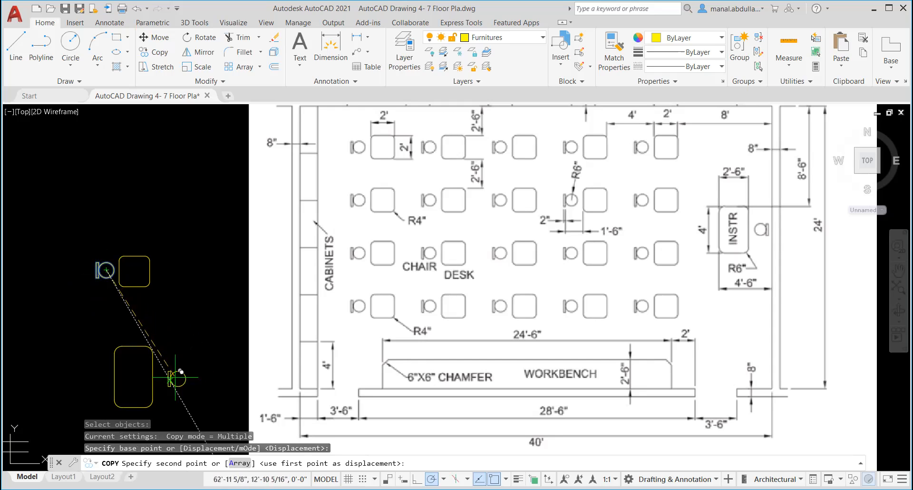
{"action": "left_click", "coordinate": [172, 376]}
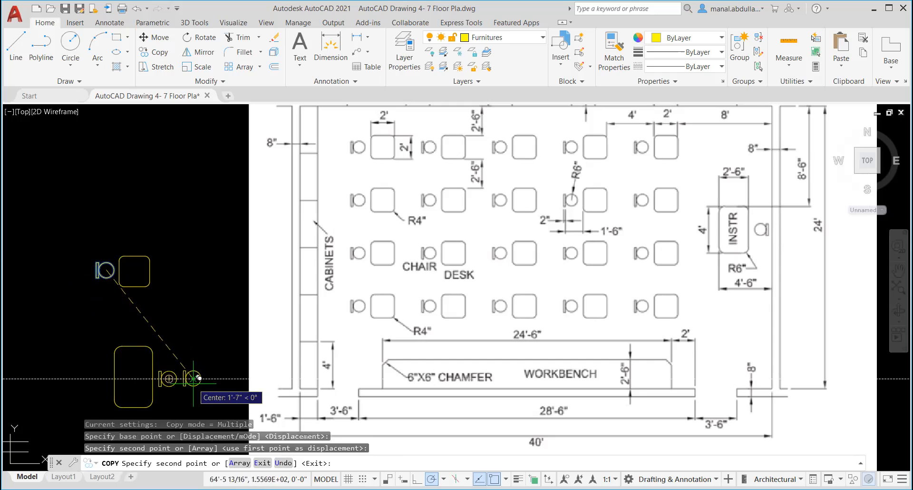
{"action": "key", "text": "Escape"}
Step: Move the instructor chair's back rectangle by its left-edge midpoint to the right quadrant of the circular seat
{"action": "scroll", "coordinate": [157, 382], "scroll_direction": "up", "scroll_amount": 2}
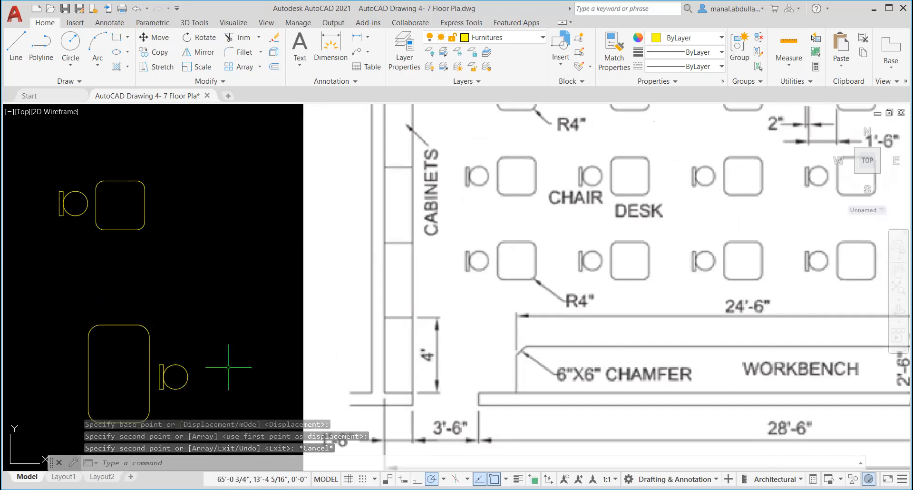
{"action": "left_click", "coordinate": [157, 53]}
{"action": "type", "text": "m"}
{"action": "key", "text": "space"}
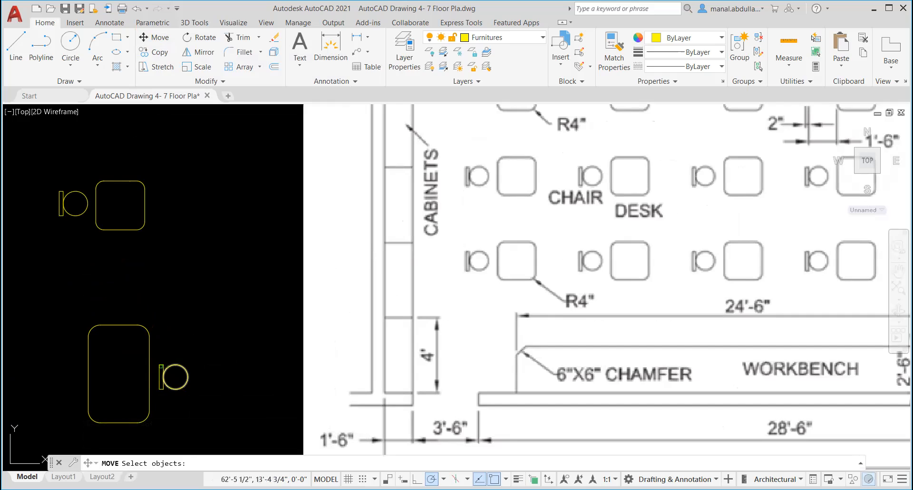
{"action": "left_click", "coordinate": [162, 369]}
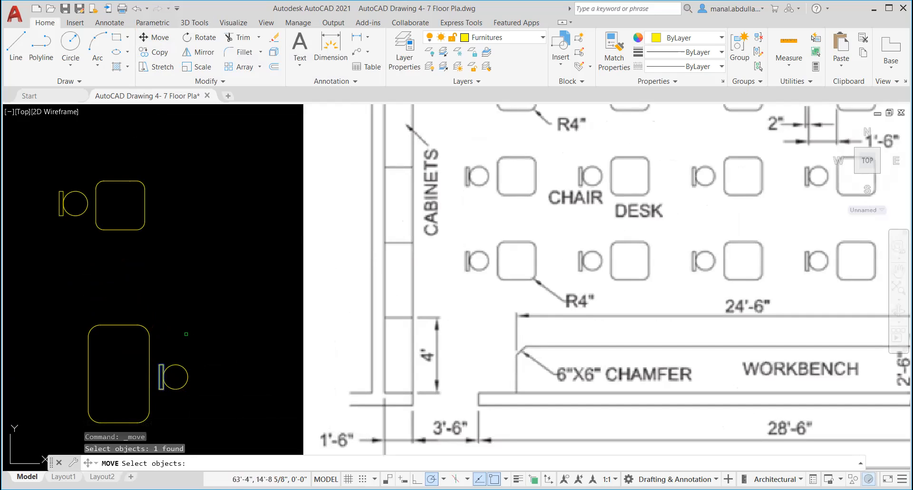
{"action": "key", "text": "space"}
{"action": "scroll", "coordinate": [159, 376], "scroll_direction": "up", "scroll_amount": 5}
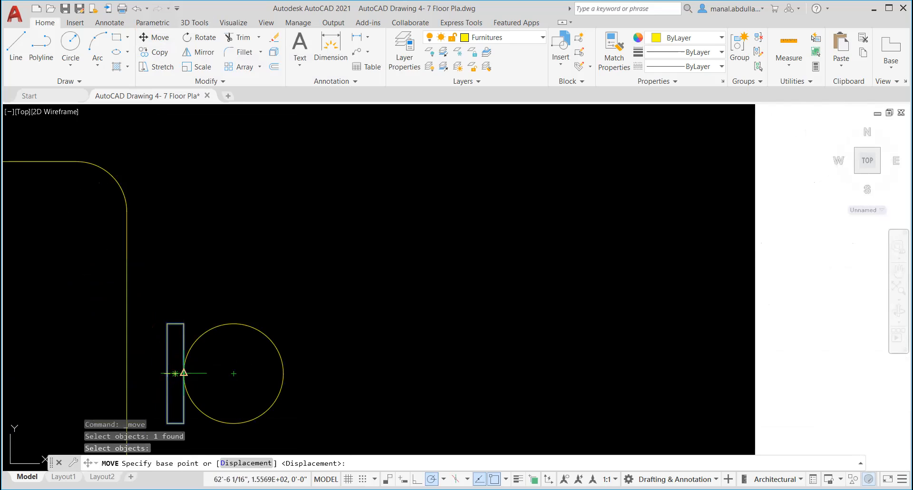
{"action": "left_click", "coordinate": [167, 372]}
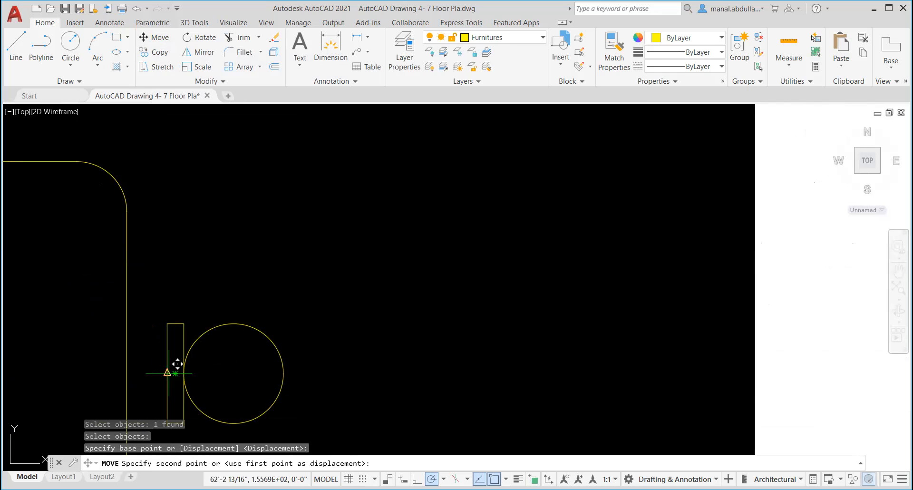
{"action": "left_click", "coordinate": [284, 373]}
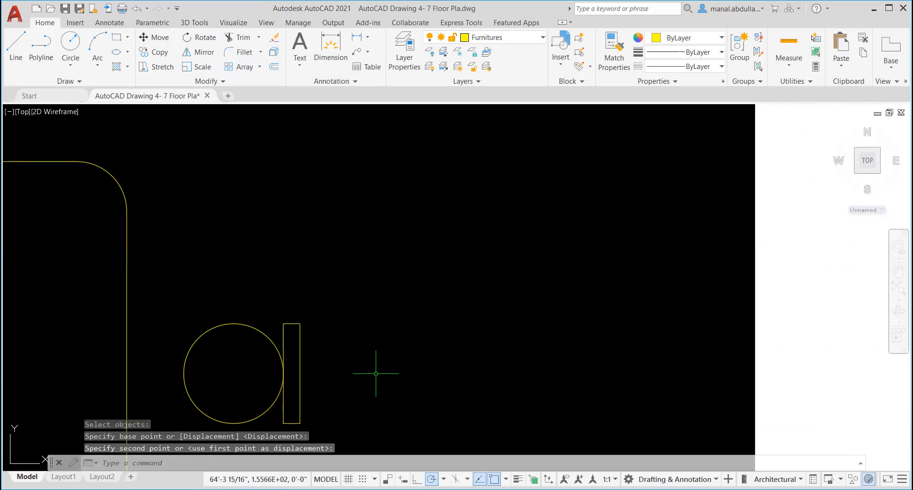
{"action": "key", "text": "Escape"}
{"action": "scroll", "coordinate": [376, 373], "scroll_direction": "down", "scroll_amount": 5}
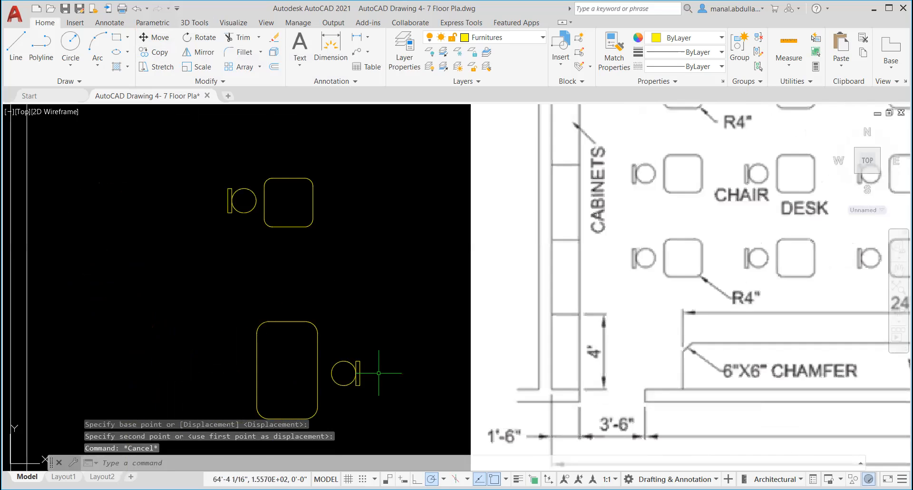
Step: Draw a rectangle 28'6" wide and 2'6" high for the workbench in the empty area below the instructor desk
{"action": "scroll", "coordinate": [408, 367], "scroll_direction": "down", "scroll_amount": 3}
{"action": "scroll", "coordinate": [419, 371], "scroll_direction": "down", "scroll_amount": 2}
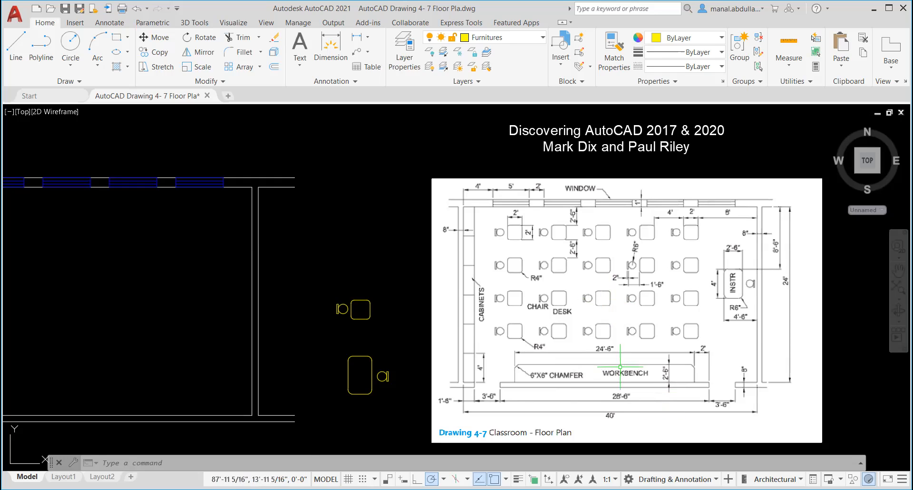
{"action": "scroll", "coordinate": [622, 368], "scroll_direction": "up", "scroll_amount": 2}
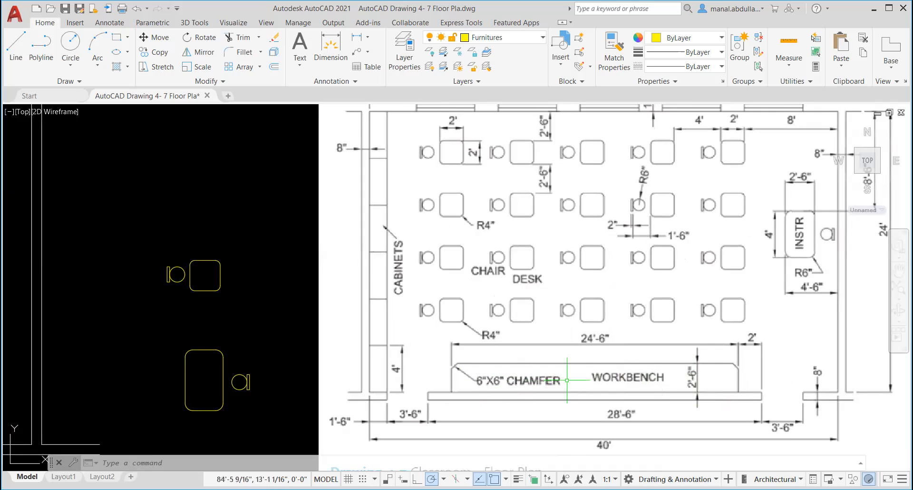
{"action": "scroll", "coordinate": [568, 380], "scroll_direction": "up", "scroll_amount": 2}
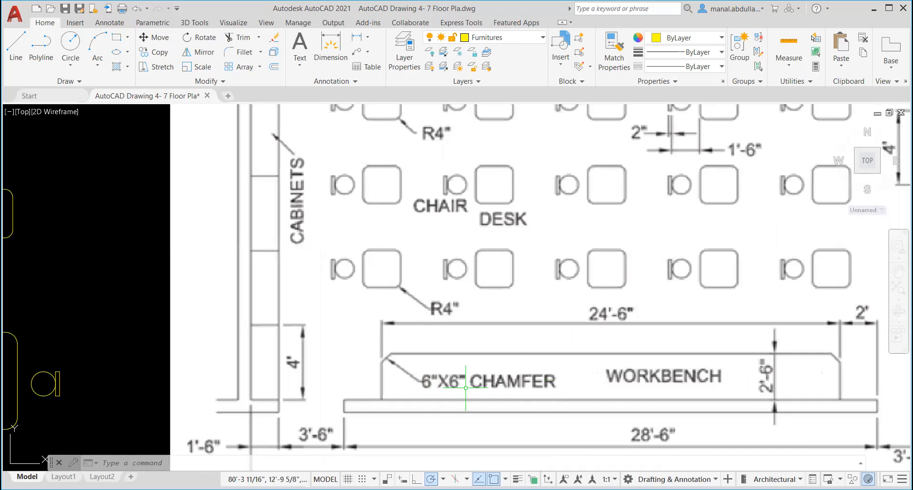
{"action": "scroll", "coordinate": [547, 393], "scroll_direction": "down", "scroll_amount": 2}
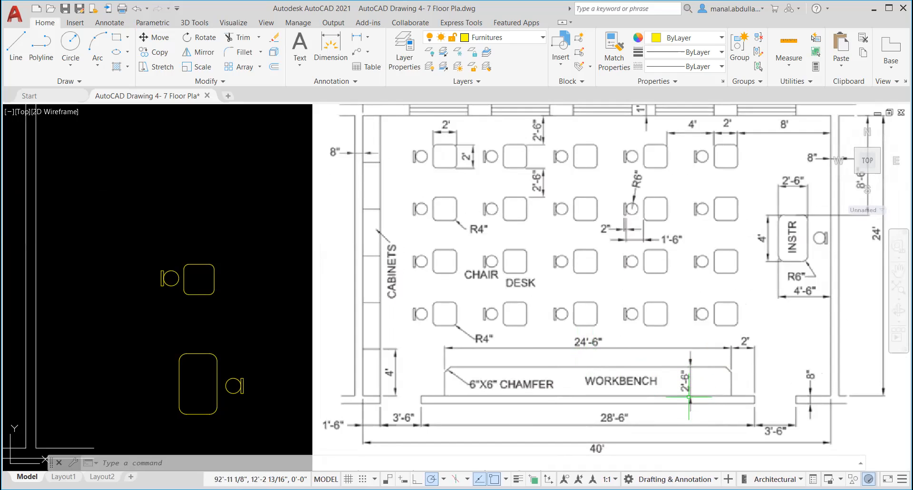
{"action": "scroll", "coordinate": [495, 396], "scroll_direction": "down", "scroll_amount": 2}
{"action": "mouse_move", "coordinate": [358, 420]}
{"action": "middle_mouse_down"}
{"action": "mouse_move", "coordinate": [490, 235]}
{"action": "mouse_move", "coordinate": [496, 319]}
{"action": "middle_mouse_up"}
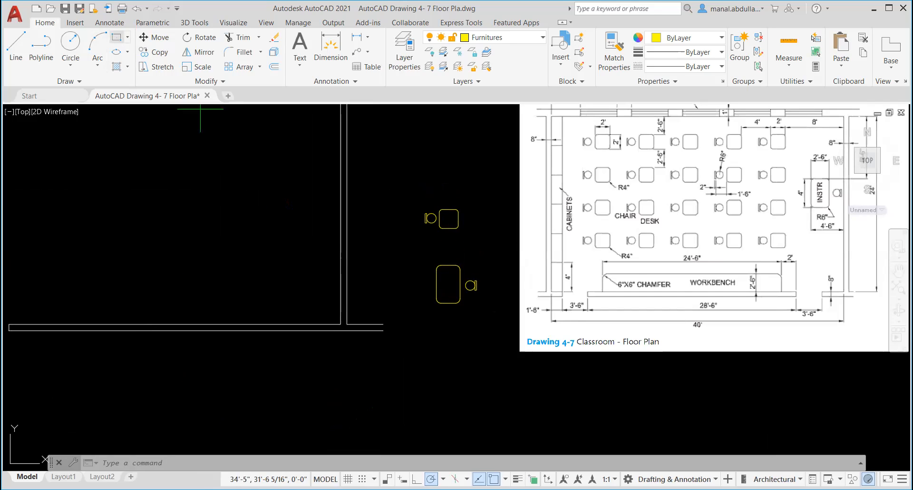
{"action": "left_click", "coordinate": [118, 41]}
{"action": "left_click", "coordinate": [365, 429]}
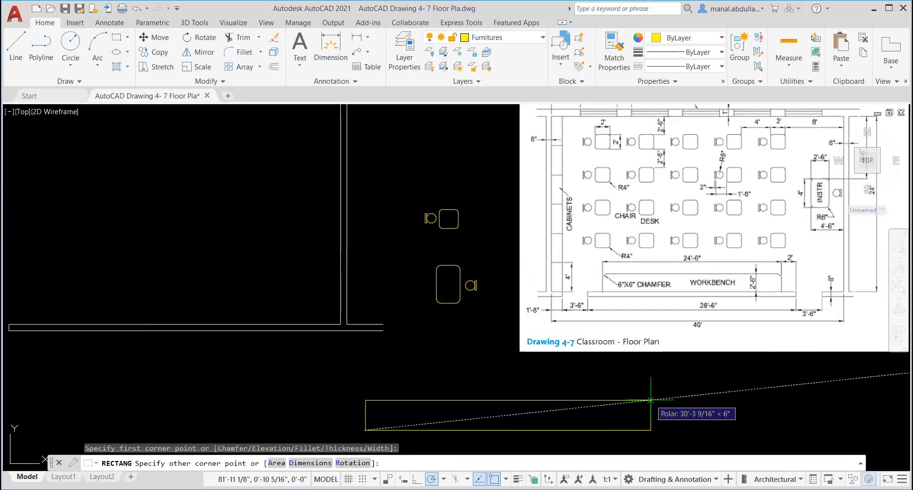
{"action": "type", "text": "26"}
{"action": "key", "text": "BackSpace"}
{"action": "type", "text": "28"}
{"action": "key", "text": "BackSpace"}
{"action": "key", "text": "BackSpace"}
{"action": "key", "text": "BackSpace"}
{"action": "key", "text": "BackSpace"}
{"action": "type", "text": "@28'6,"}
{"action": "key", "text": "Return"}
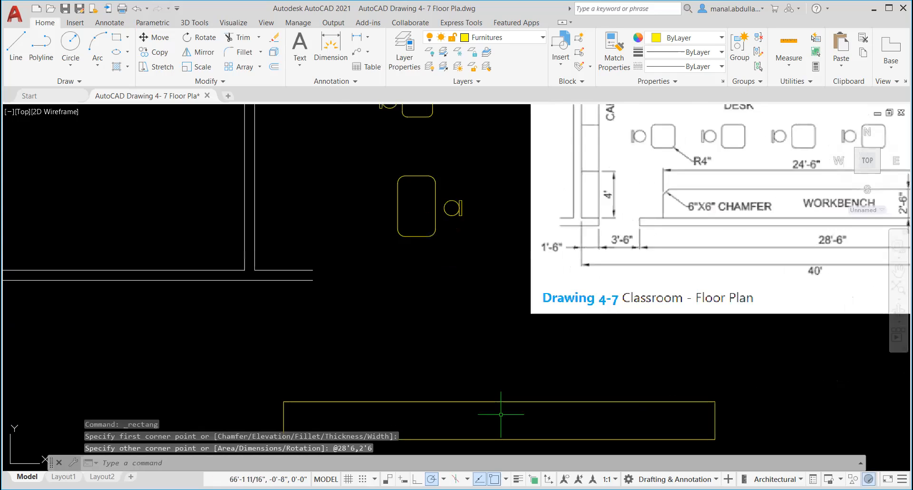
Step: Chamfer the upper-left corner of the workbench rectangle with both distances set to 6"
{"action": "scroll", "coordinate": [506, 409], "scroll_direction": "up", "scroll_amount": 2}
{"action": "middle_click_drag", "start_coordinate": [500, 410], "coordinate": [500, 328]}
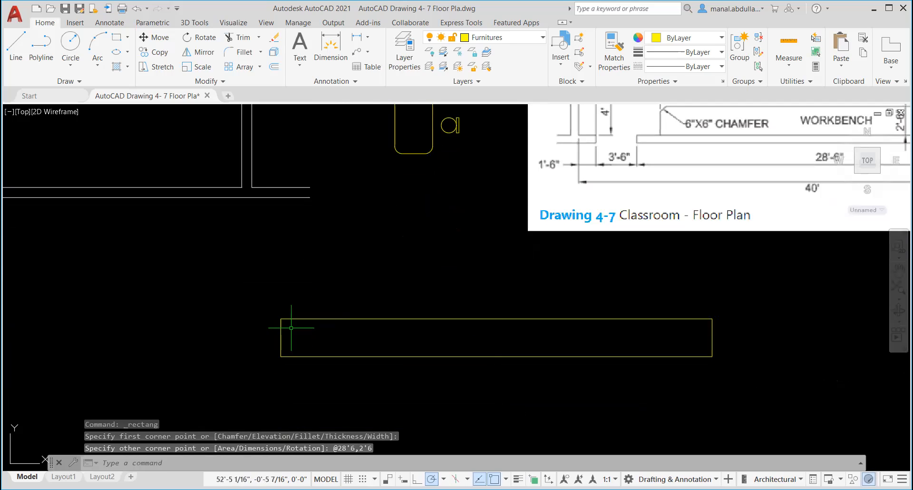
{"action": "left_click", "coordinate": [262, 53]}
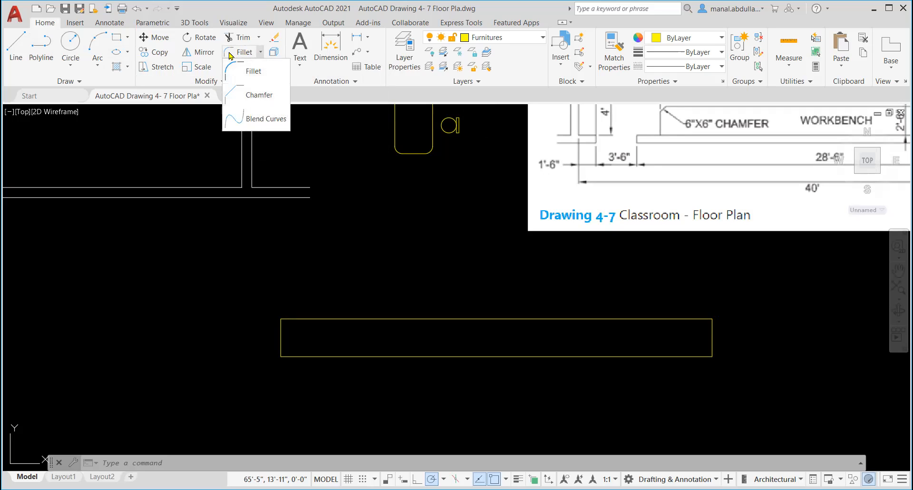
{"action": "left_click", "coordinate": [251, 97]}
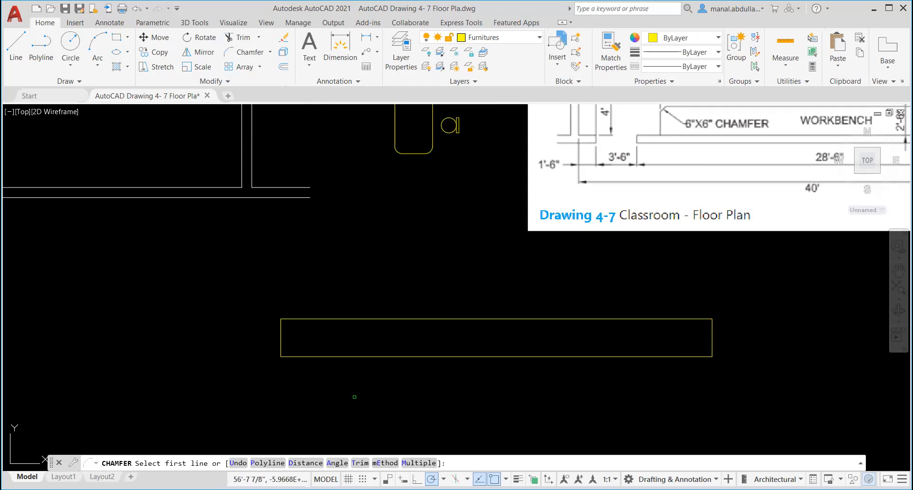
{"action": "left_click", "coordinate": [305, 463]}
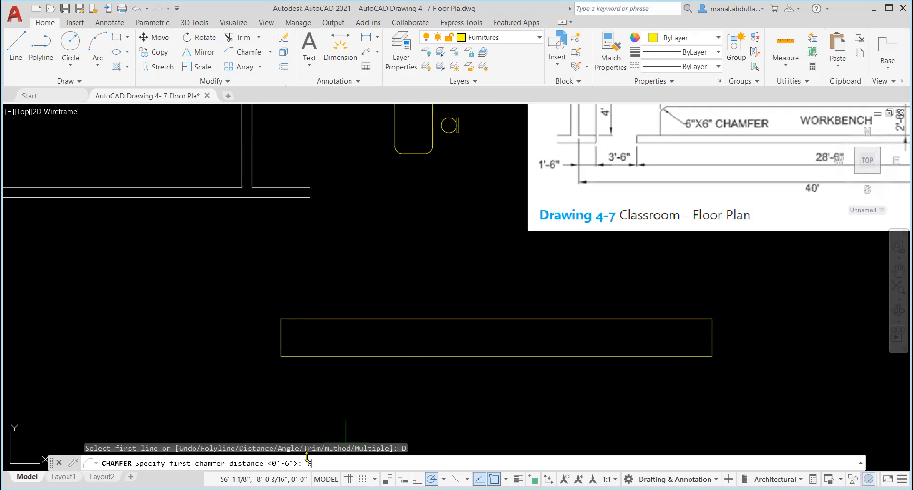
{"action": "key", "text": "Return"}
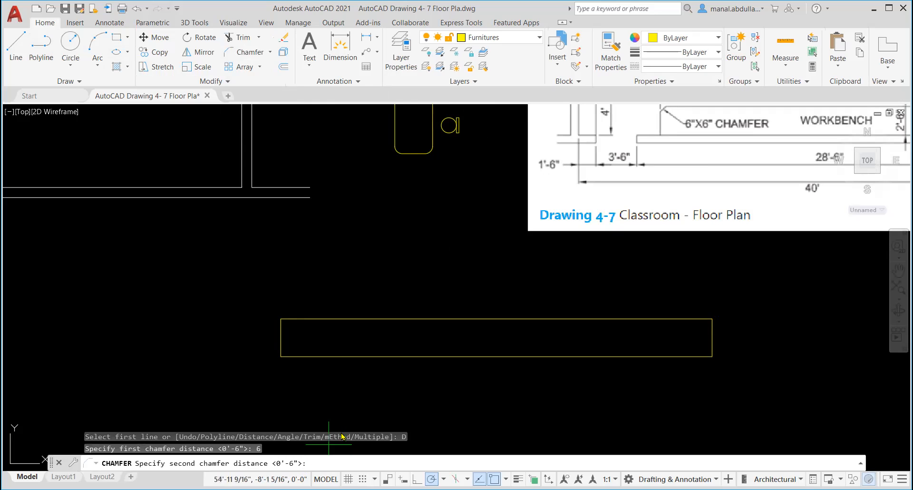
{"action": "type", "text": "6"}
{"action": "key", "text": "Return"}
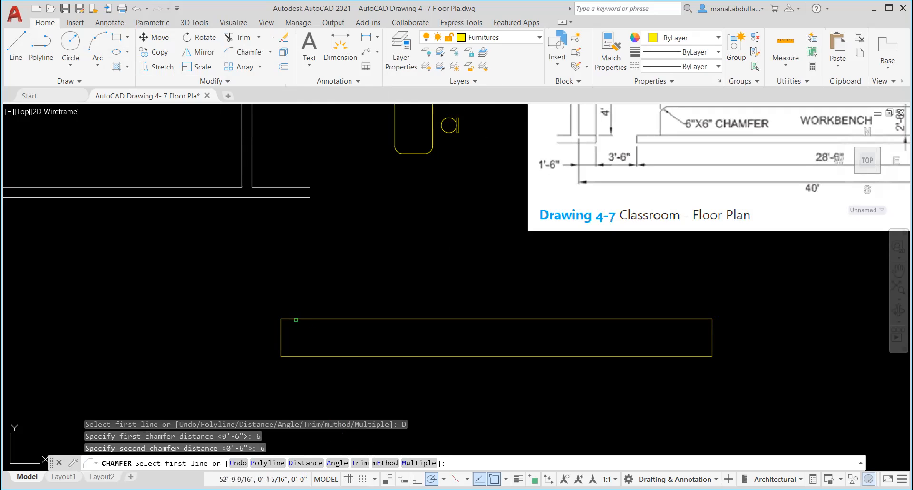
{"action": "left_click", "coordinate": [288, 320]}
{"action": "left_click", "coordinate": [281, 332]}
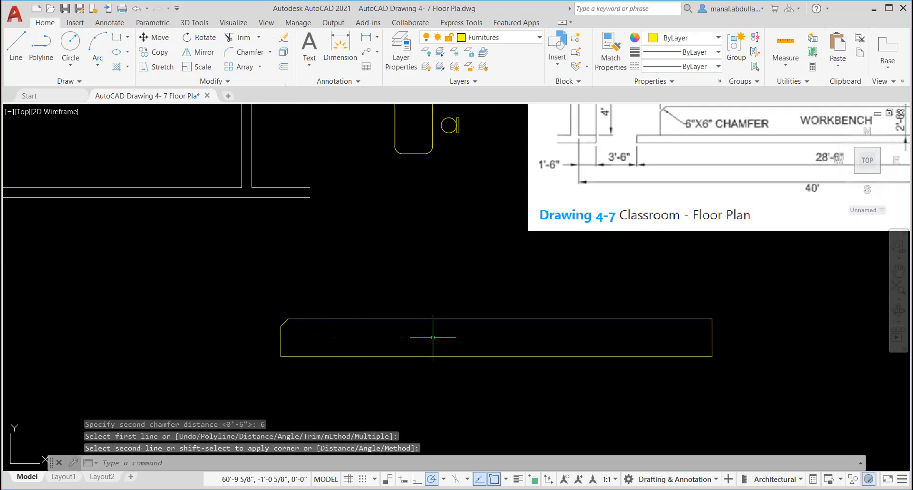
Step: Chamfer the upper-right corner of the workbench rectangle with the same 6" distances
{"action": "key", "text": "Return"}
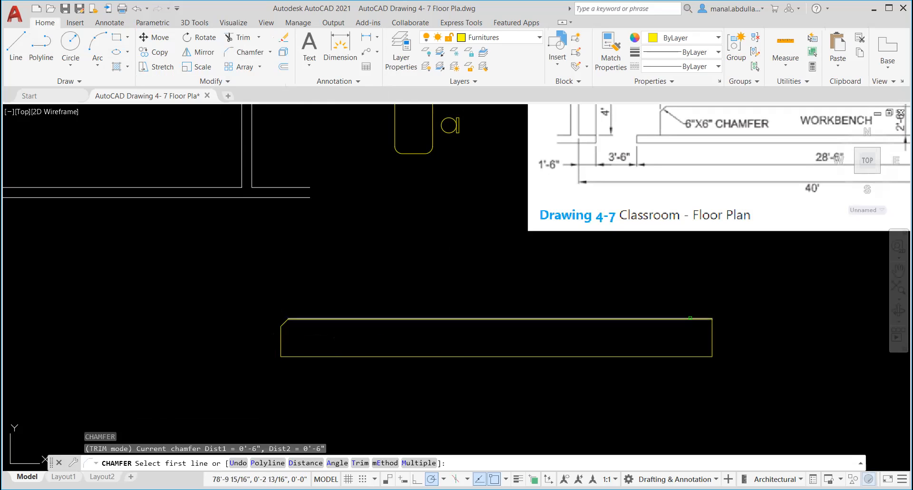
{"action": "left_click", "coordinate": [690, 318]}
{"action": "left_click", "coordinate": [713, 336]}
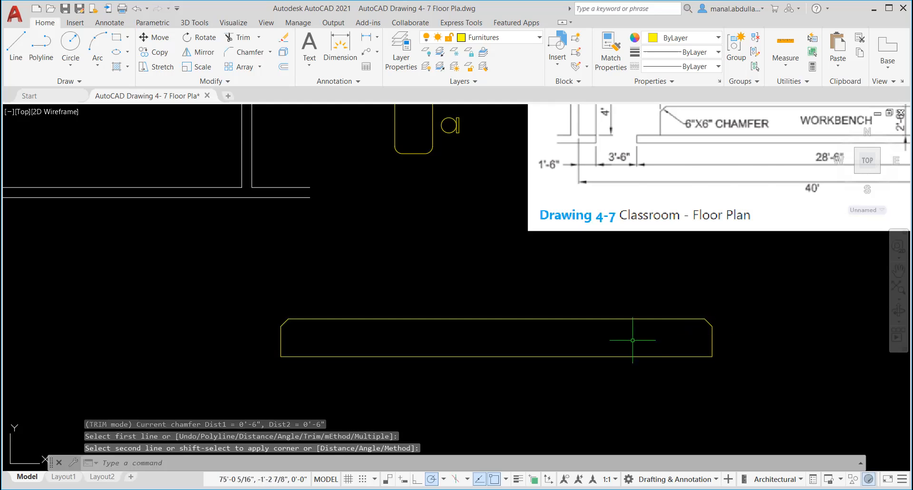
{"action": "key", "text": "Return"}
Step: Examine the dimensions of the door openings and workbench along the bottom wall in the reference plan
{"action": "scroll", "coordinate": [633, 340], "scroll_direction": "down", "scroll_amount": 4}
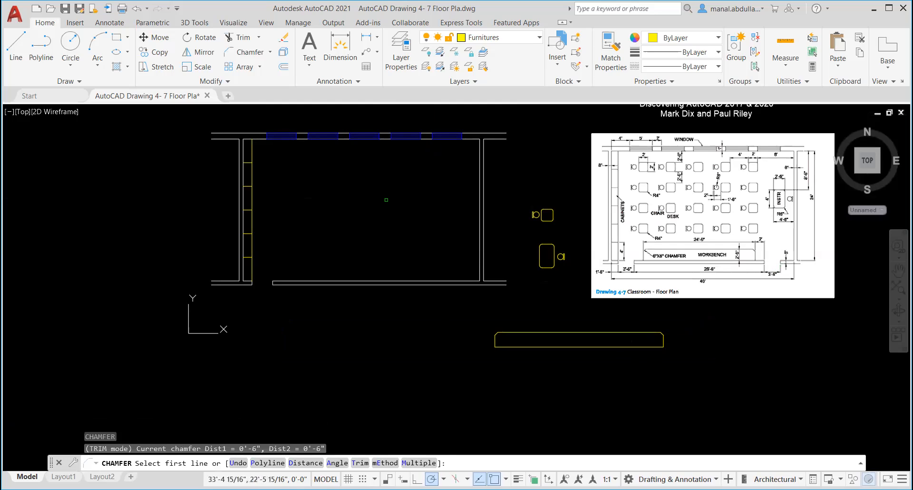
{"action": "scroll", "coordinate": [759, 271], "scroll_direction": "up", "scroll_amount": 2}
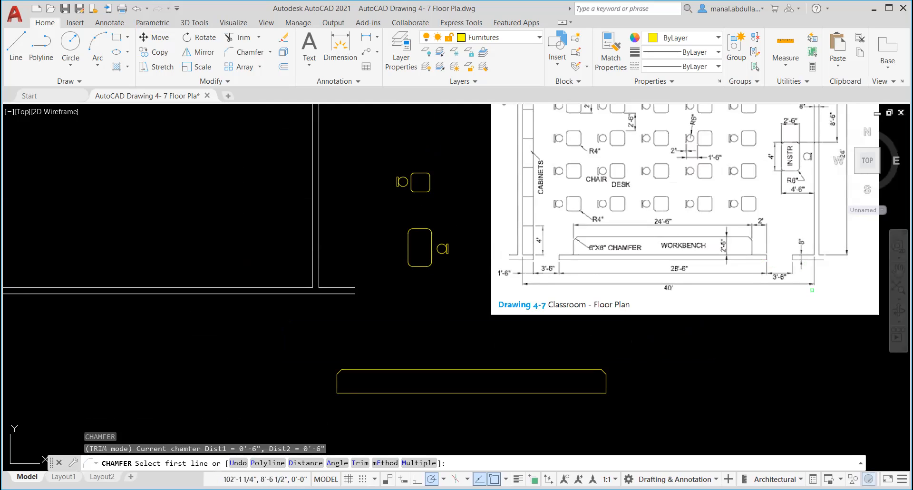
{"action": "mouse_move", "coordinate": [810, 280]}
{"action": "middle_mouse_down"}
{"action": "mouse_move", "coordinate": [713, 351]}
{"action": "mouse_move", "coordinate": [704, 373]}
{"action": "mouse_move", "coordinate": [688, 327]}
{"action": "middle_mouse_up"}
{"action": "scroll", "coordinate": [663, 330], "scroll_direction": "up", "scroll_amount": 2}
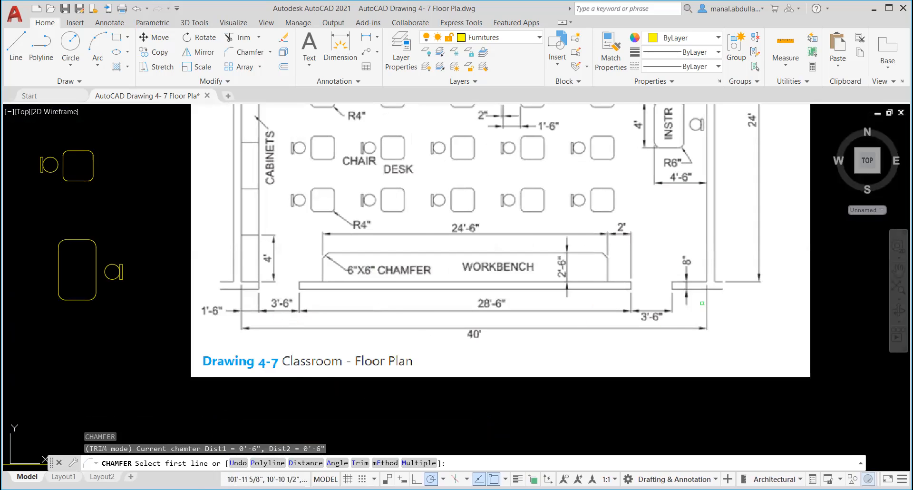
{"action": "scroll", "coordinate": [702, 303], "scroll_direction": "down", "scroll_amount": 2}
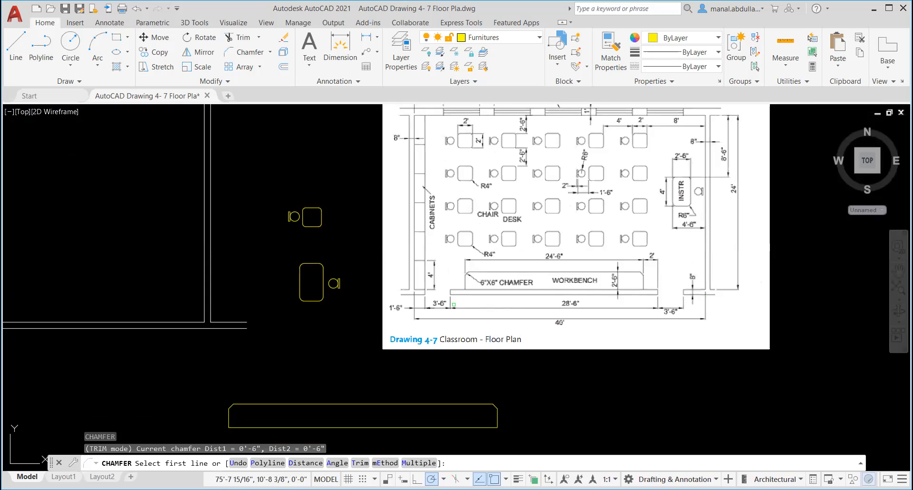
{"action": "scroll", "coordinate": [347, 309], "scroll_direction": "down", "scroll_amount": 2}
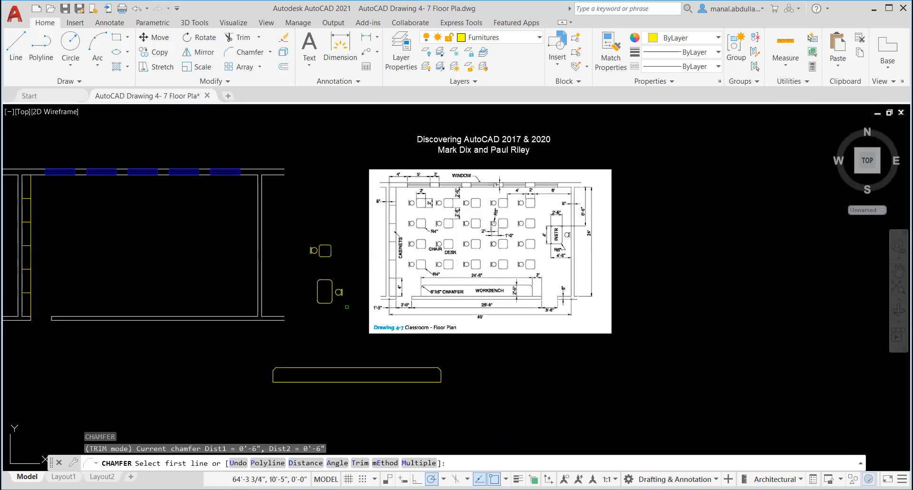
{"action": "middle_click_drag", "start_coordinate": [187, 300], "coordinate": [335, 307]}
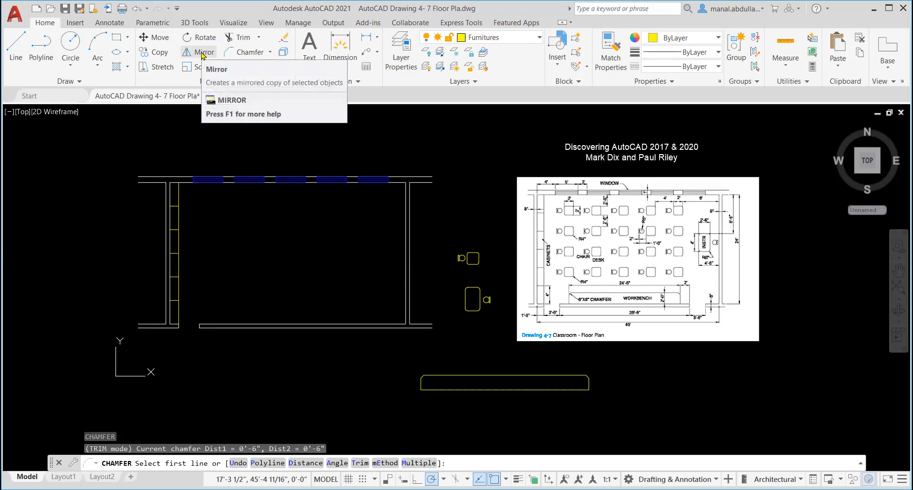
Step: Mirror the two end lines of the left door opening about a vertical line through the midpoint of the middle window, keeping the originals
{"action": "left_click", "coordinate": [203, 52]}
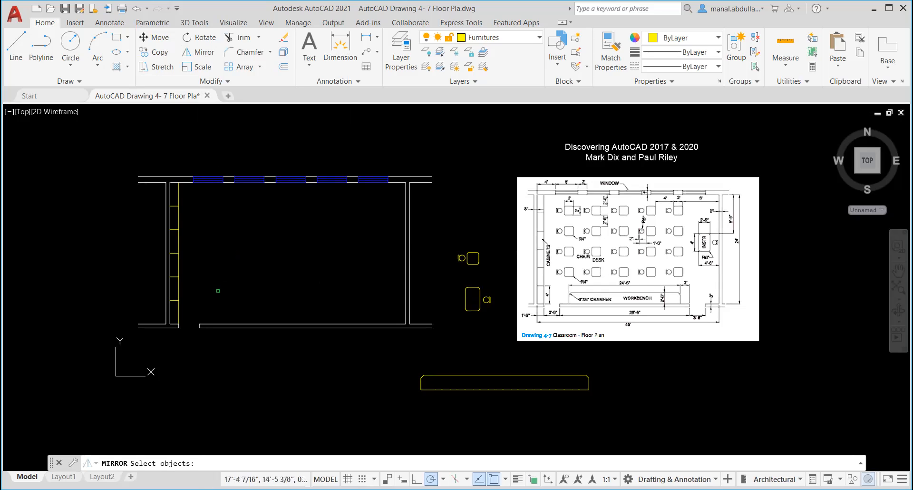
{"action": "scroll", "coordinate": [177, 371], "scroll_direction": "up", "scroll_amount": 2}
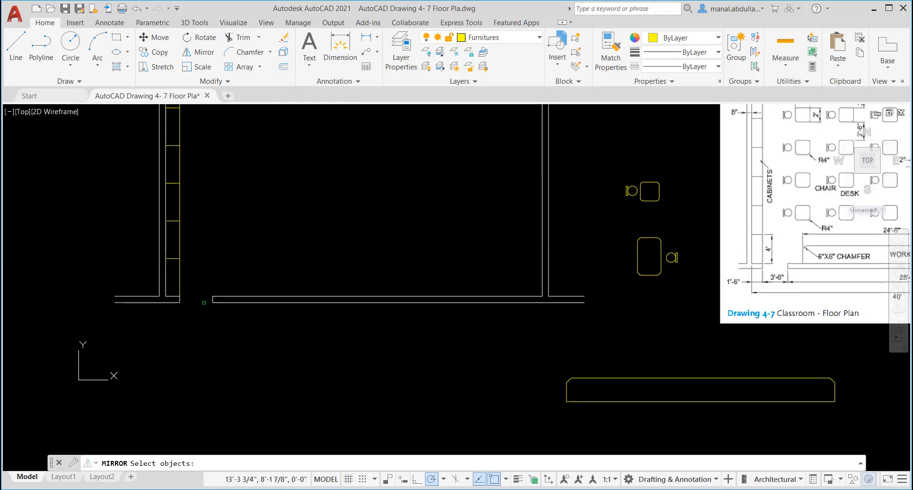
{"action": "left_click", "coordinate": [214, 298]}
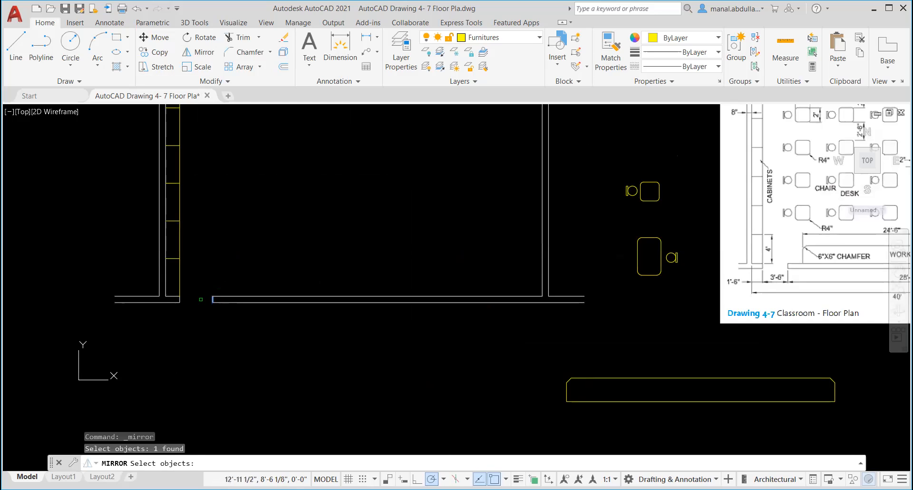
{"action": "left_click", "coordinate": [179, 300]}
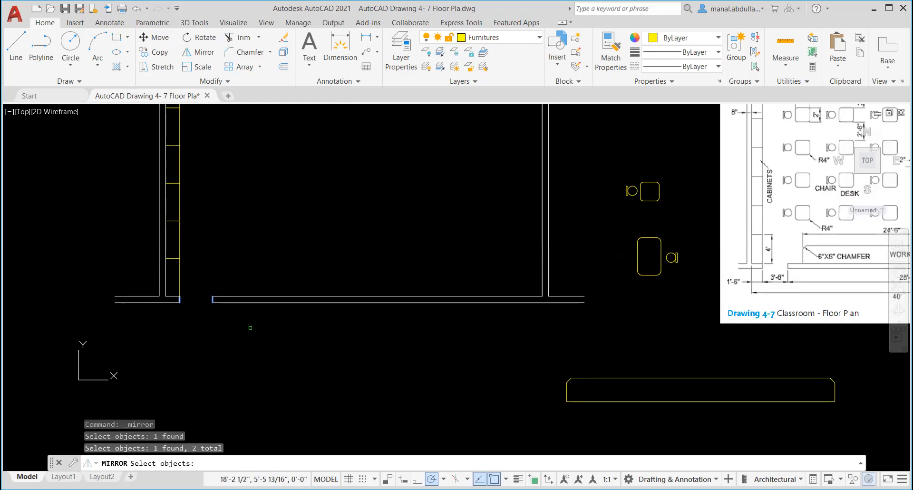
{"action": "key", "text": "Return"}
{"action": "scroll", "coordinate": [314, 328], "scroll_direction": "down", "scroll_amount": 2}
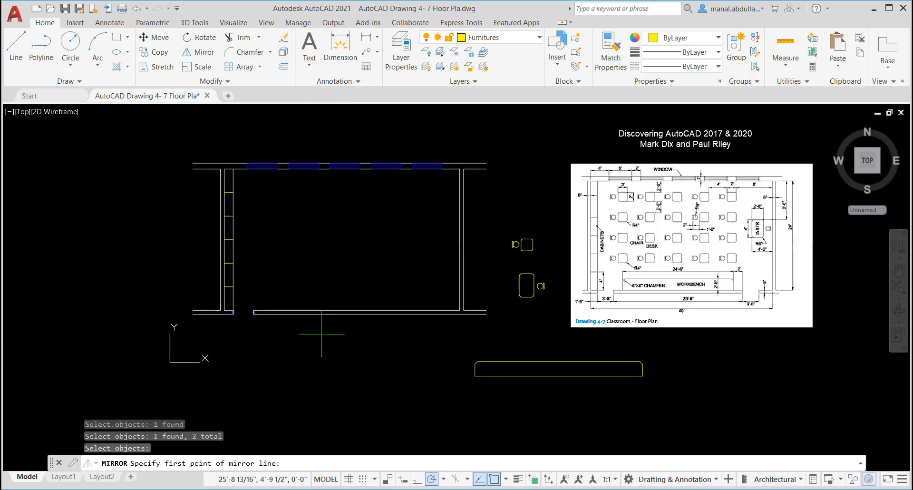
{"action": "left_click", "coordinate": [344, 162]}
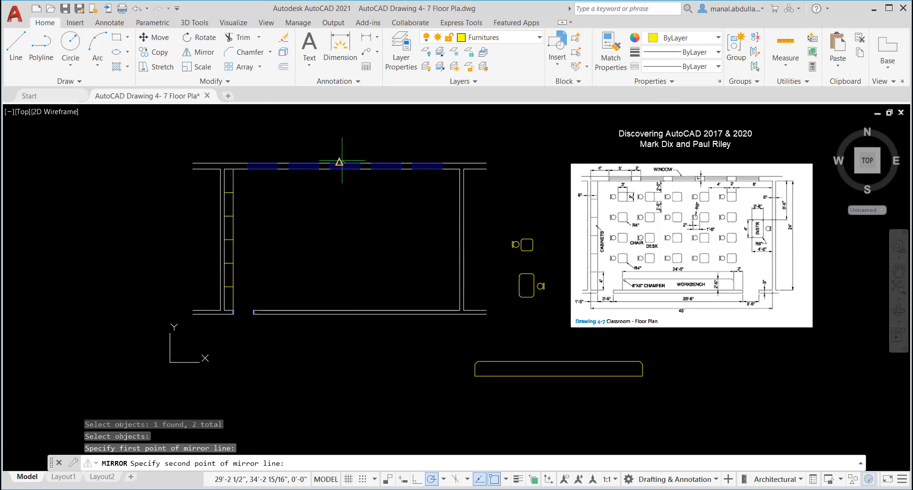
{"action": "left_click", "coordinate": [344, 357]}
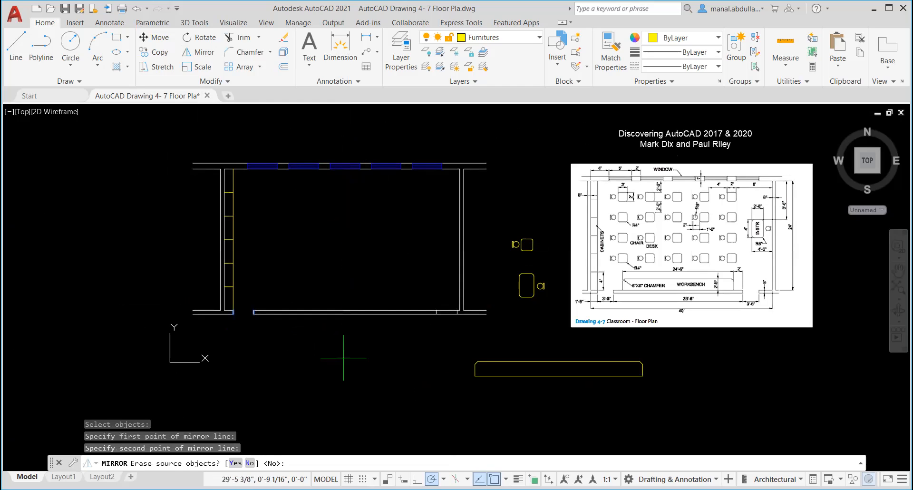
{"action": "key", "text": "Return"}
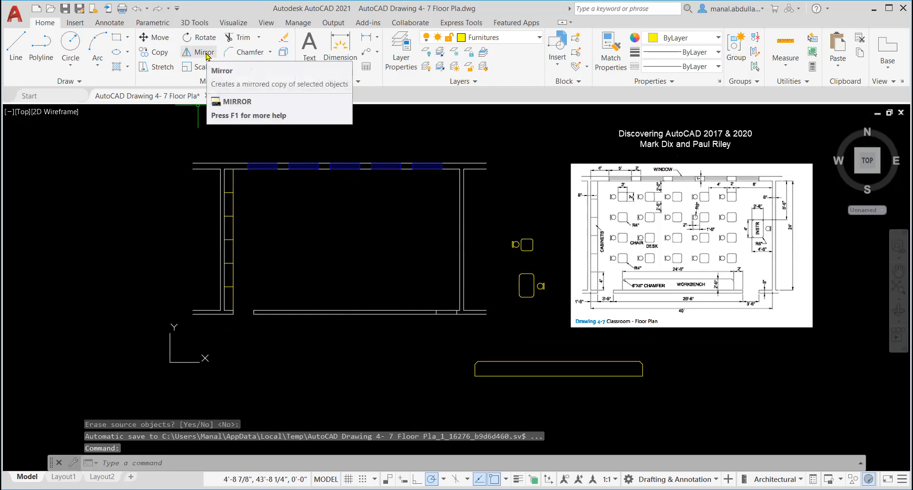
Step: Examine the second door opening's width and its distance from the right wall in the reference plan
{"action": "scroll", "coordinate": [423, 349], "scroll_direction": "up", "scroll_amount": 2}
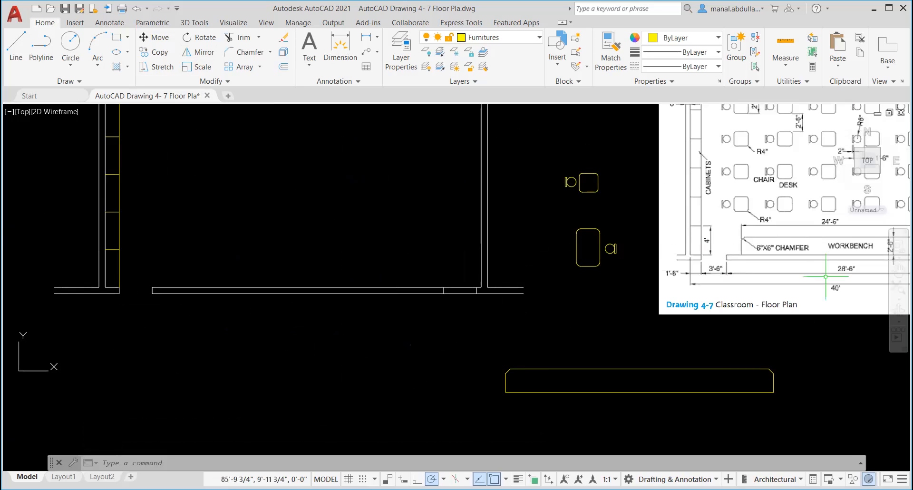
{"action": "scroll", "coordinate": [717, 342], "scroll_direction": "down", "scroll_amount": 3}
{"action": "middle_click_drag", "start_coordinate": [815, 281], "coordinate": [417, 315]}
{"action": "scroll", "coordinate": [414, 312], "scroll_direction": "up", "scroll_amount": 4}
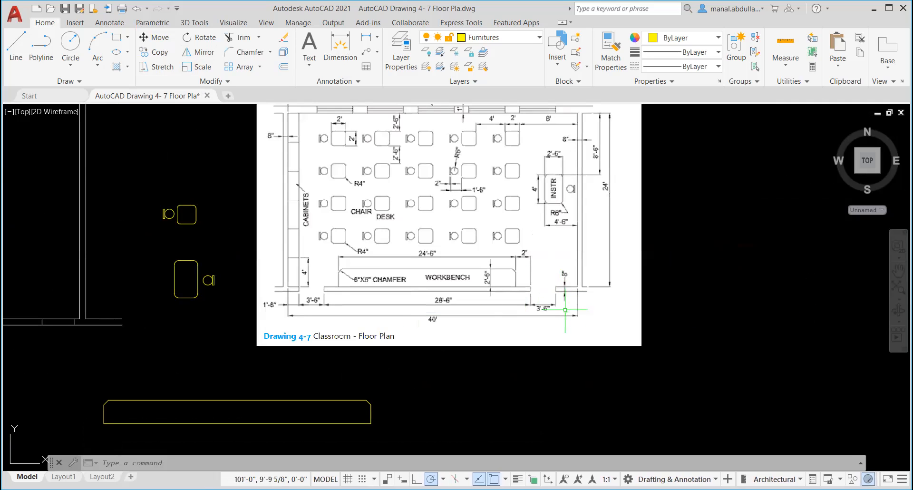
{"action": "scroll", "coordinate": [276, 311], "scroll_direction": "up", "scroll_amount": 4}
{"action": "scroll", "coordinate": [276, 311], "scroll_direction": "down", "scroll_amount": 4}
{"action": "middle_click_drag", "start_coordinate": [190, 332], "coordinate": [521, 313]}
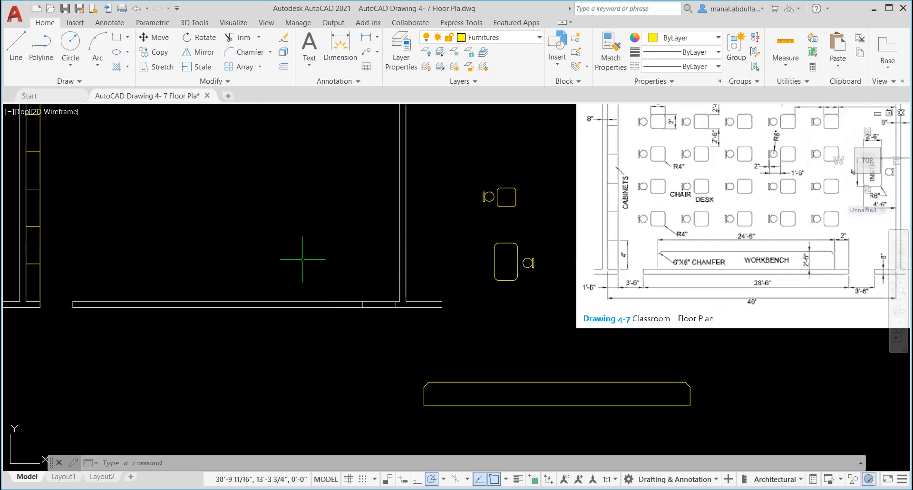
Step: Move both mirrored door lines from the upper end of the right one to the room's lower-right inner corner
{"action": "left_click", "coordinate": [151, 37]}
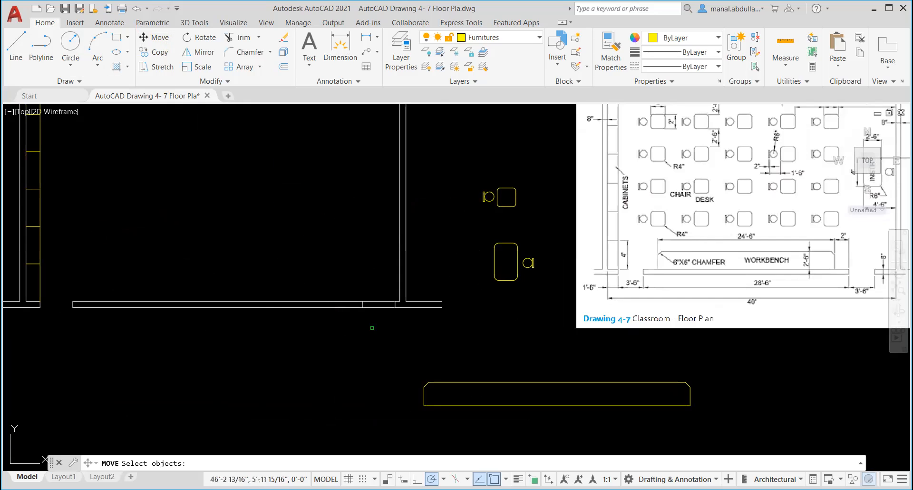
{"action": "scroll", "coordinate": [371, 327], "scroll_direction": "up", "scroll_amount": 4}
{"action": "left_click", "coordinate": [430, 271]}
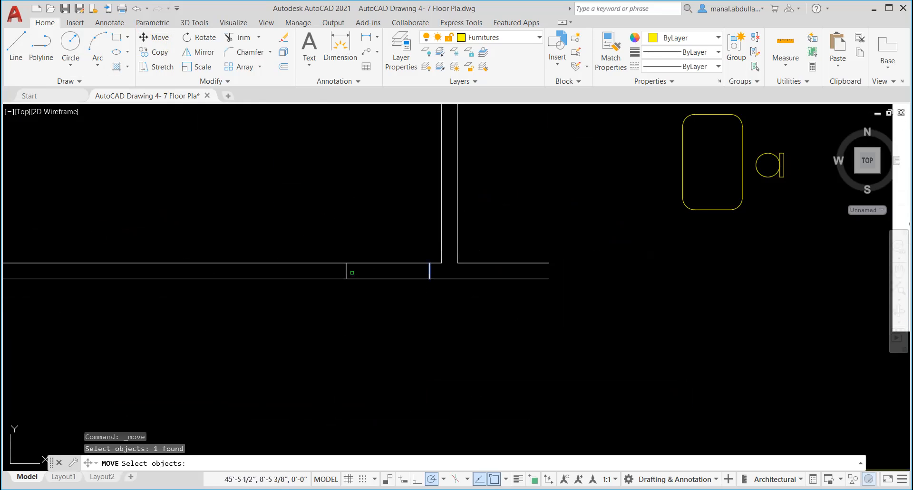
{"action": "left_click", "coordinate": [347, 272]}
{"action": "key", "text": "Return"}
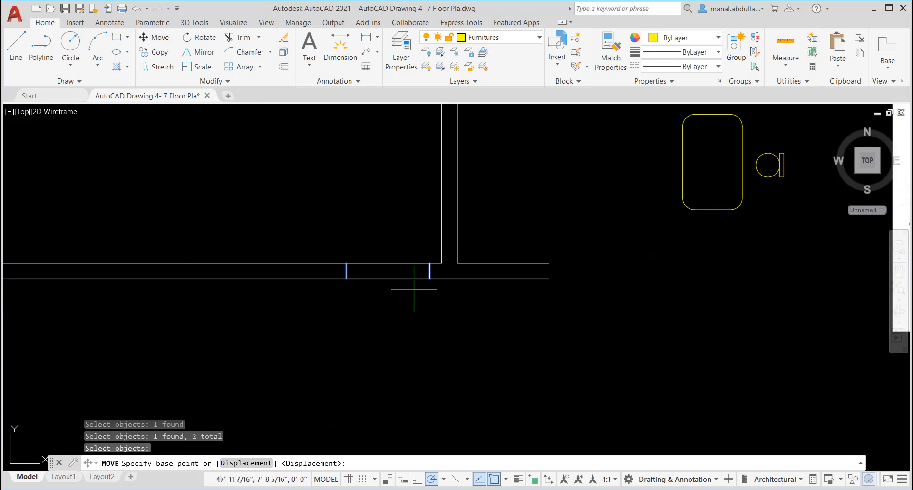
{"action": "left_click", "coordinate": [430, 262]}
{"action": "left_click", "coordinate": [441, 263]}
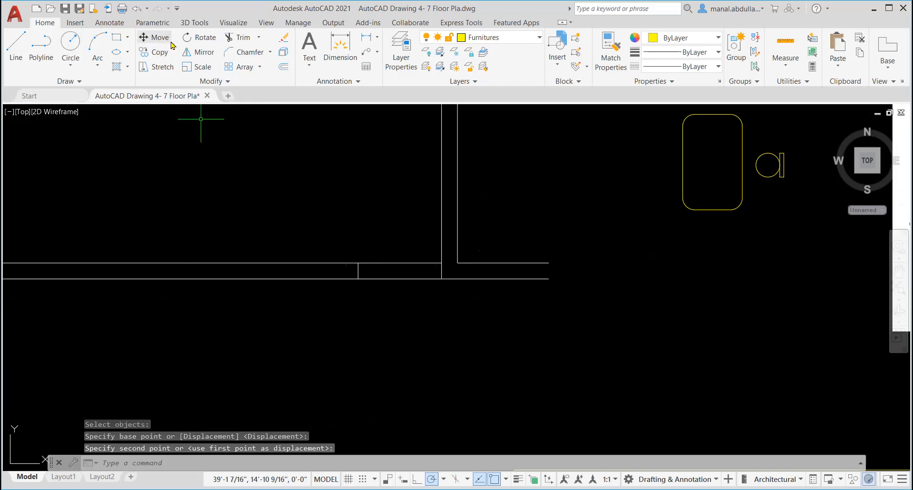
Step: Move the two mirrored door lines 1'6" horizontally to the left from the room's inner corner
{"action": "left_click", "coordinate": [154, 37]}
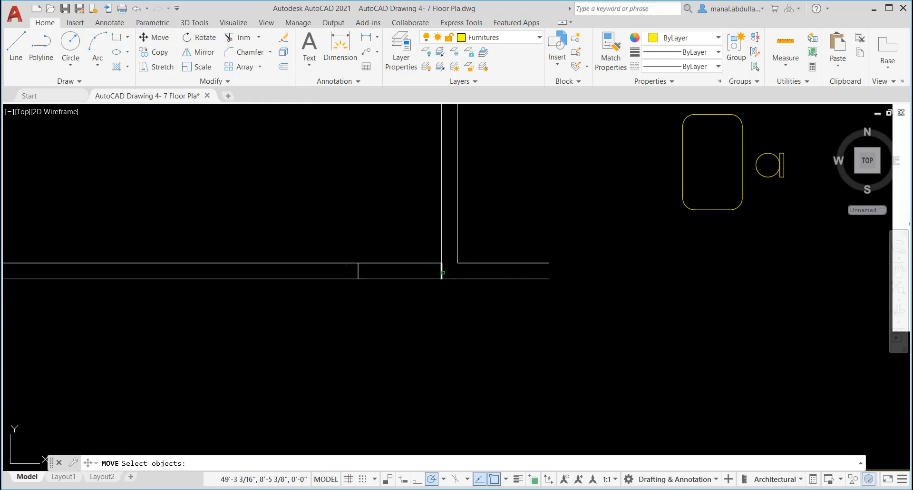
{"action": "left_click", "coordinate": [441, 272]}
{"action": "left_click", "coordinate": [359, 271]}
{"action": "key", "text": "Return"}
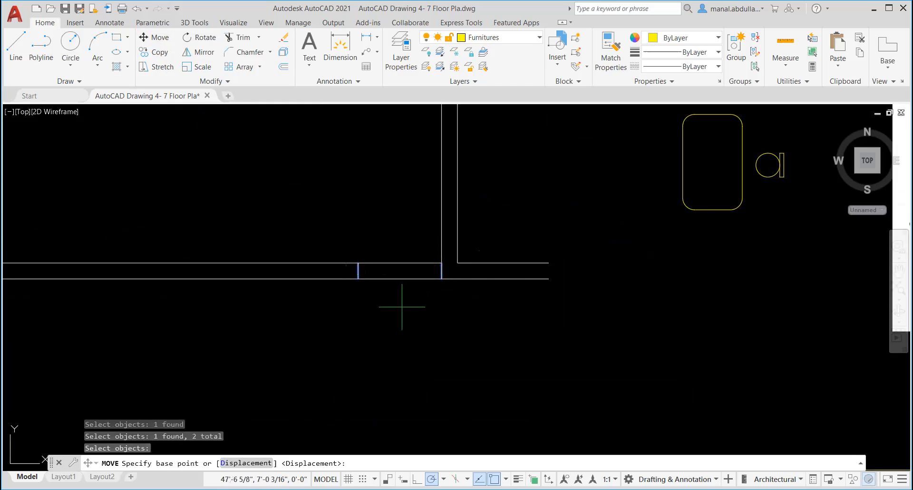
{"action": "left_click", "coordinate": [442, 263]}
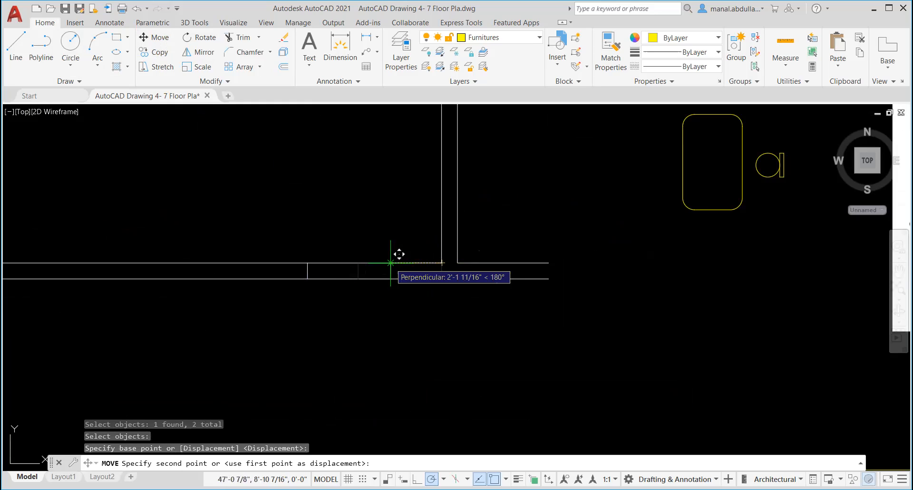
{"action": "key", "text": "Return"}
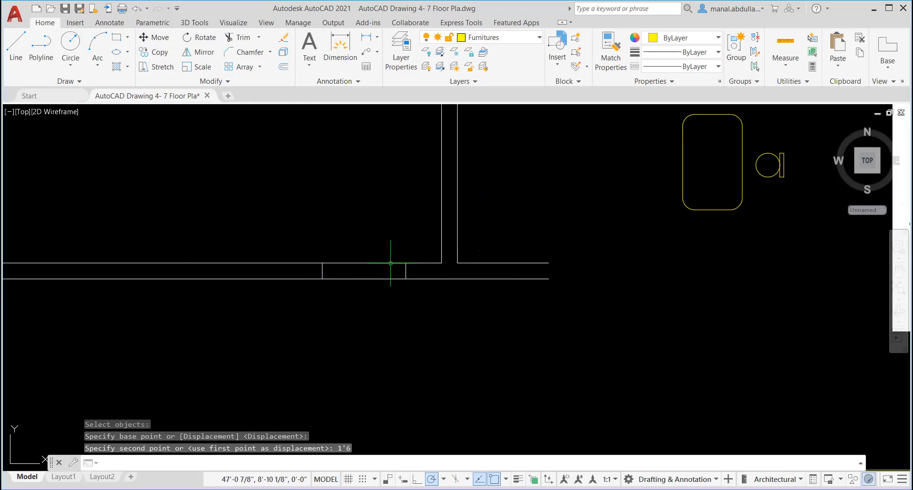
Step: Trim both bottom wall lines between the two door lines to open the second doorway
{"action": "left_click", "coordinate": [239, 37]}
{"action": "left_click_drag", "start_coordinate": [393, 243], "coordinate": [362, 299]}
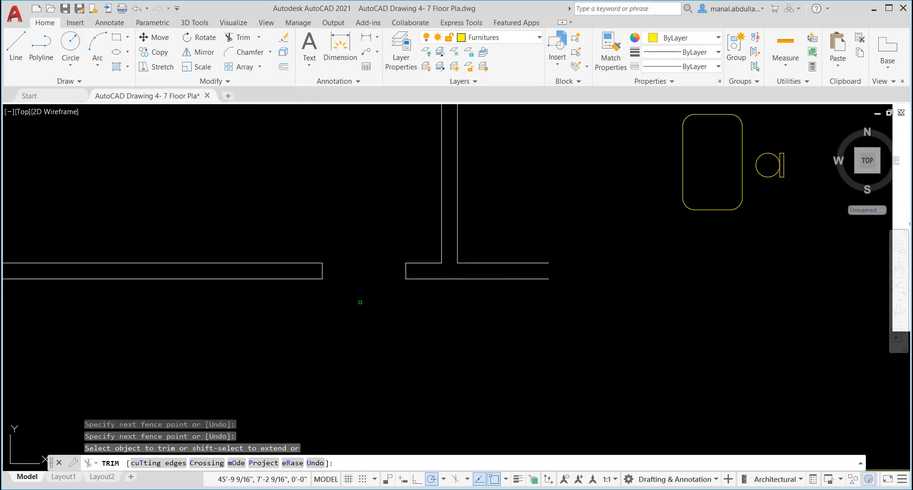
{"action": "key", "text": "Return"}
{"action": "scroll", "coordinate": [361, 302], "scroll_direction": "down", "scroll_amount": 4}
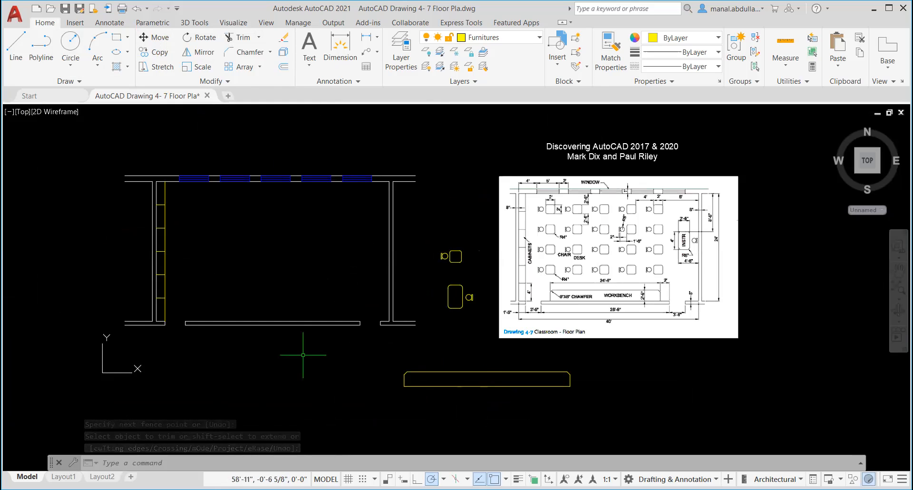
Step: Move the workbench from its bottom-edge midpoint to the midpoint of the bottom wall's inner line between the door openings
{"action": "left_click", "coordinate": [152, 37]}
{"action": "left_click", "coordinate": [485, 384]}
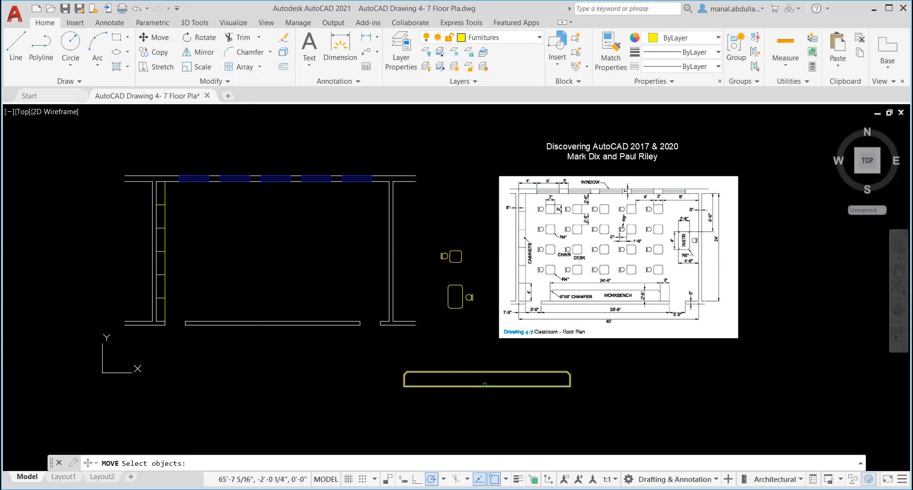
{"action": "left_click", "coordinate": [485, 384]}
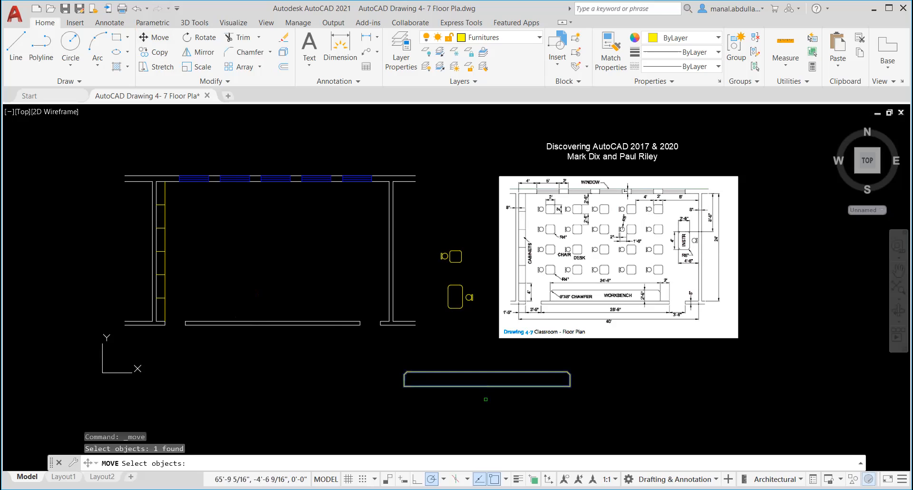
{"action": "key", "text": "Return"}
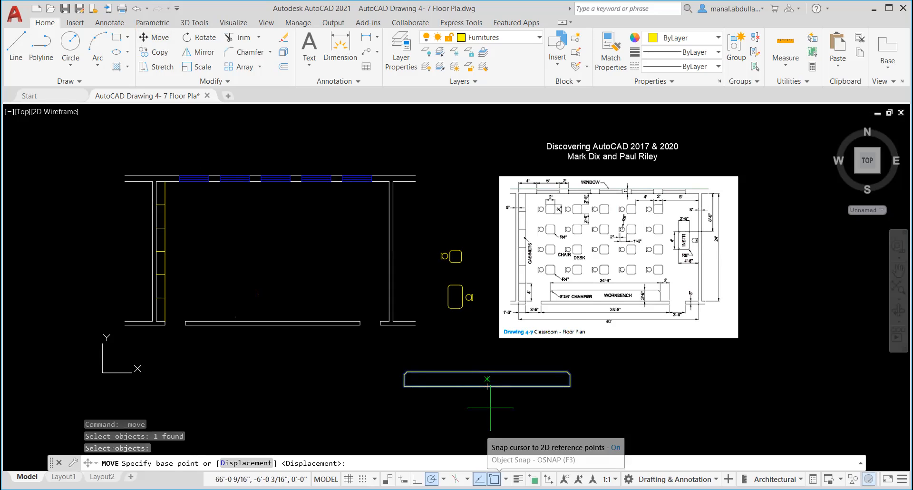
{"action": "left_click", "coordinate": [506, 479]}
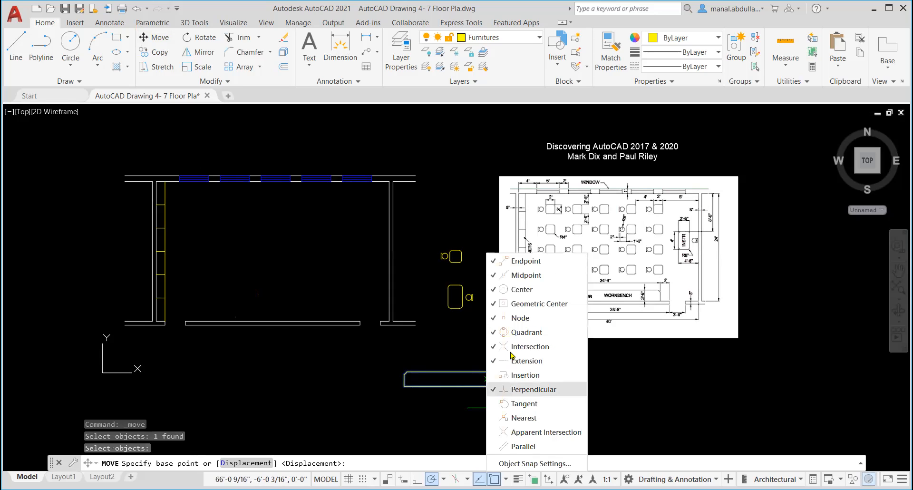
{"action": "left_click", "coordinate": [436, 341]}
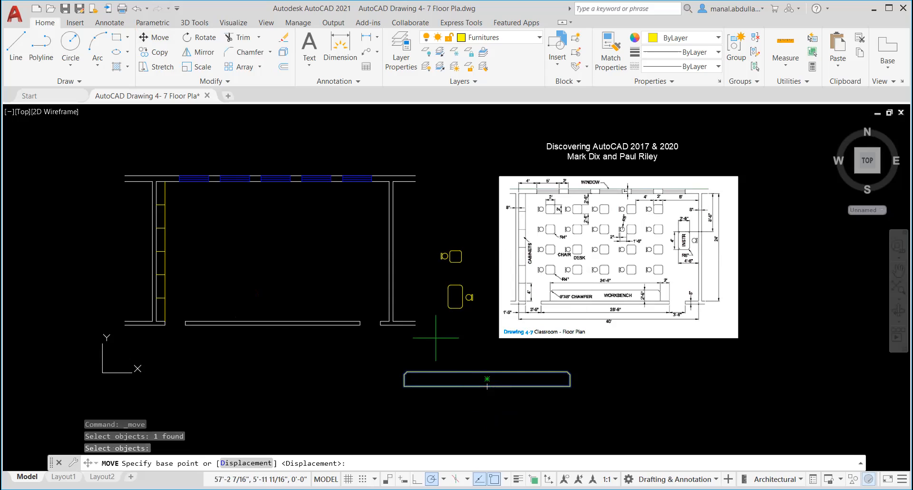
{"action": "left_click", "coordinate": [488, 386]}
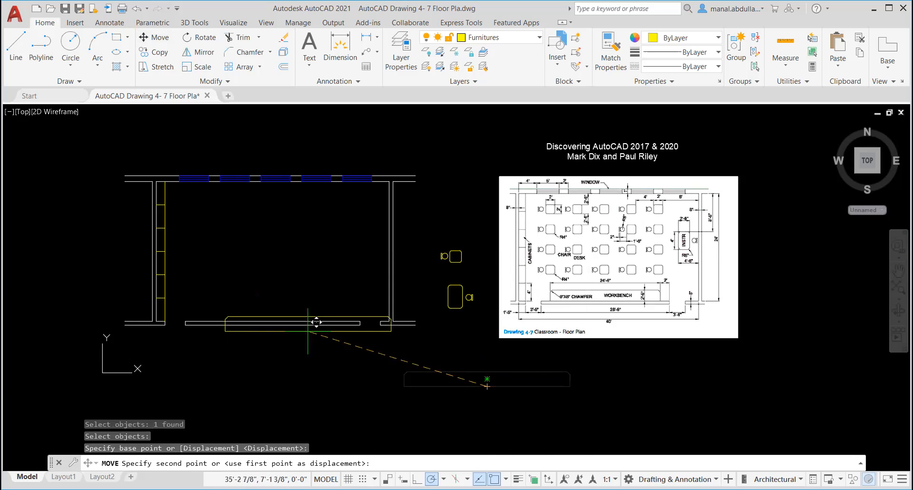
{"action": "left_click", "coordinate": [273, 320]}
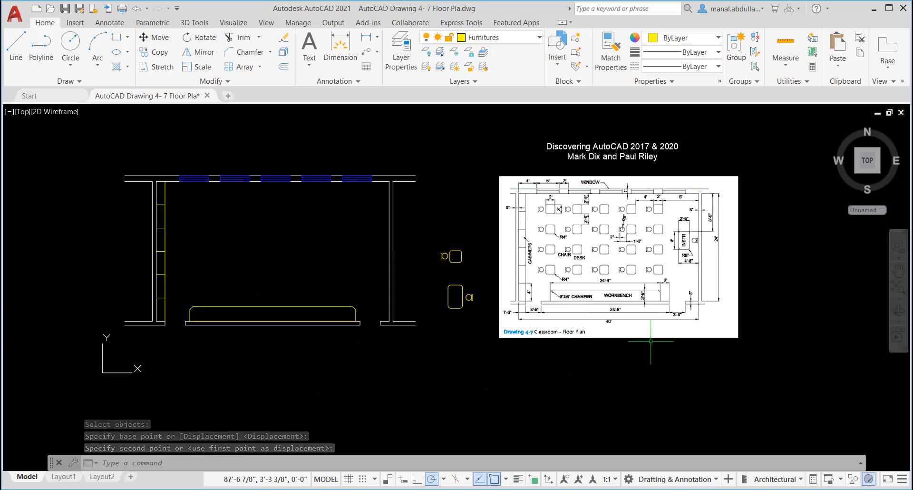
{"action": "scroll", "coordinate": [690, 264], "scroll_direction": "up", "scroll_amount": 2}
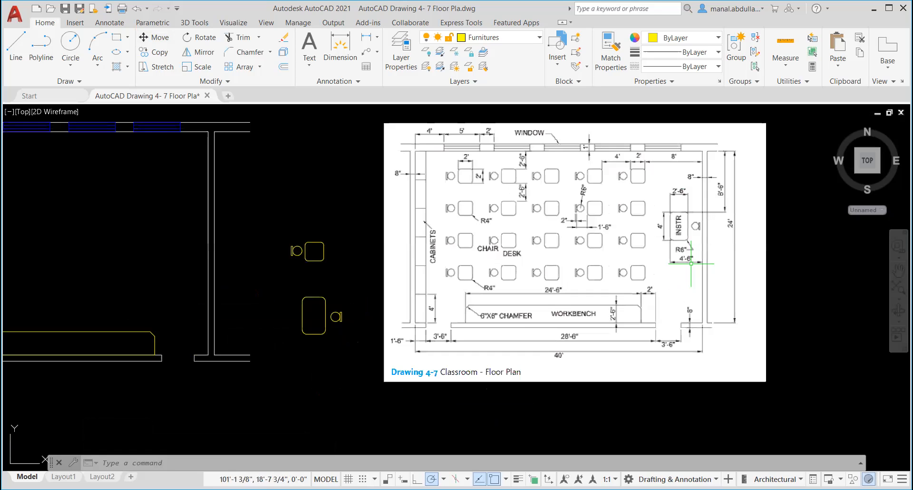
Step: Offset the right wall's inner line 4'6" into the room as a guide for the instructor desk
{"action": "scroll", "coordinate": [692, 216], "scroll_direction": "up", "scroll_amount": 2}
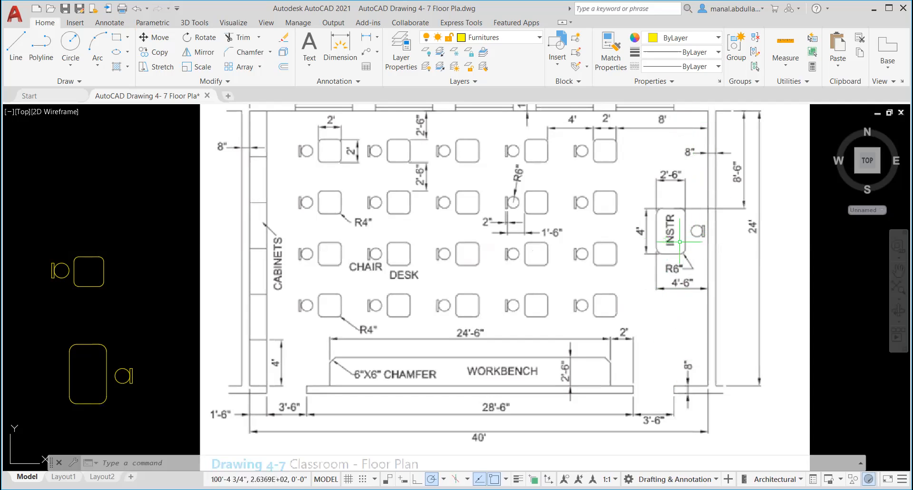
{"action": "scroll", "coordinate": [614, 294], "scroll_direction": "down", "scroll_amount": 2}
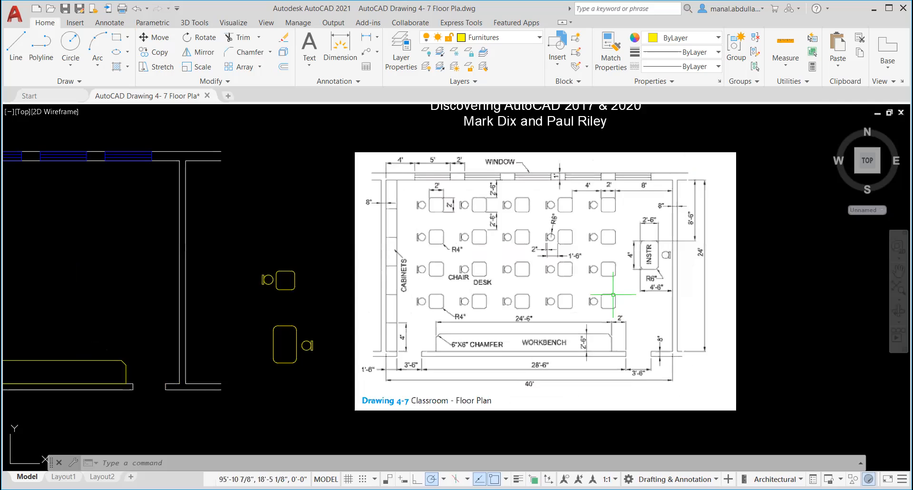
{"action": "scroll", "coordinate": [609, 301], "scroll_direction": "down", "scroll_amount": 2}
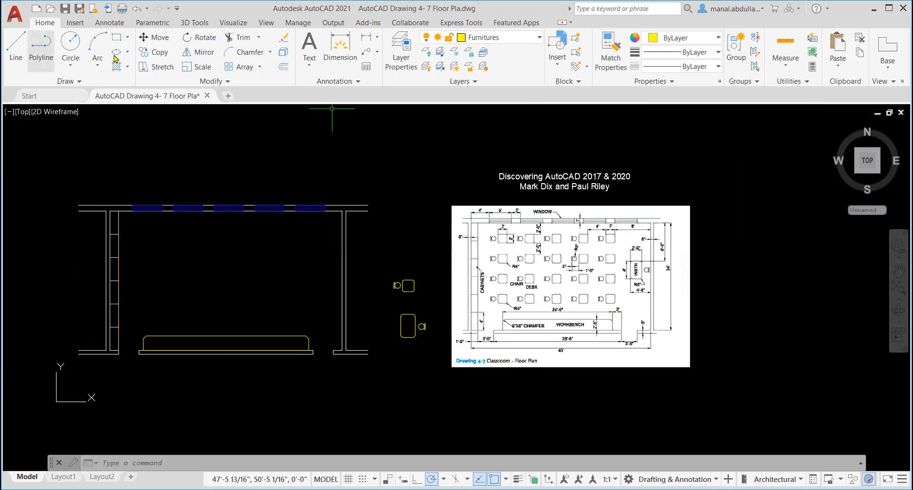
{"action": "left_click", "coordinate": [283, 69]}
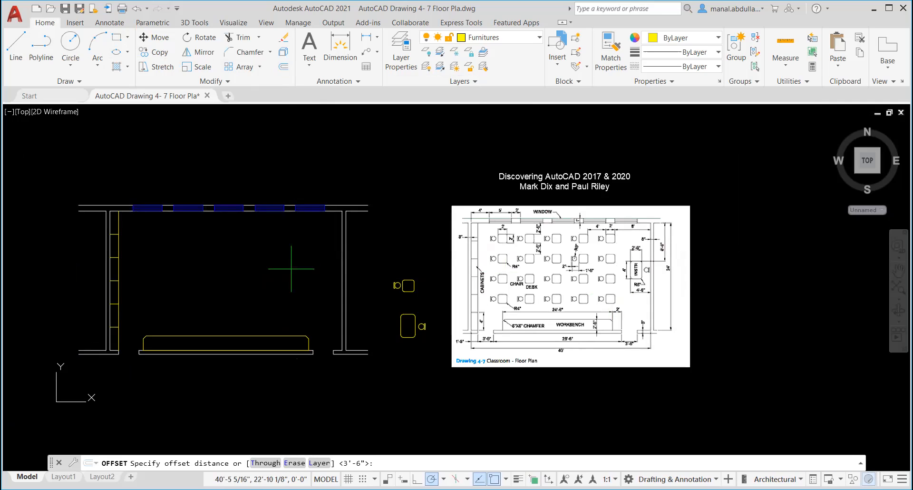
{"action": "type", "text": "4'6"}
{"action": "key", "text": "Return"}
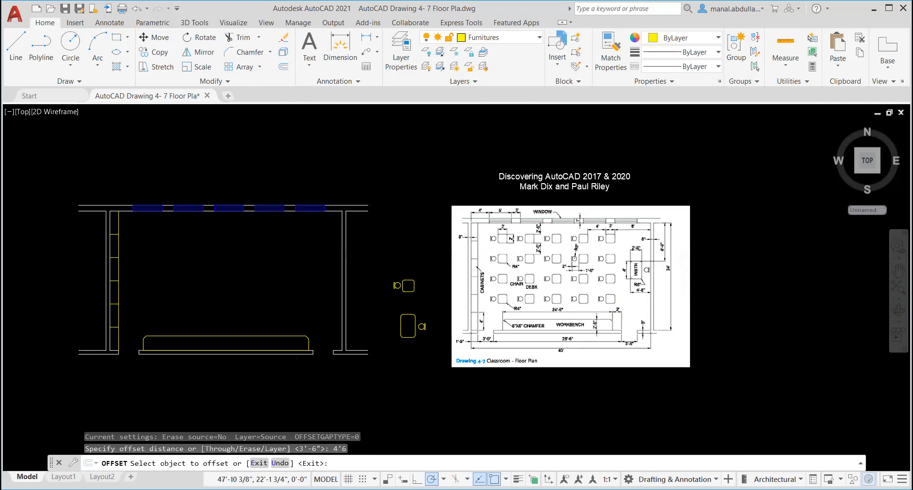
{"action": "scroll", "coordinate": [343, 275], "scroll_direction": "up", "scroll_amount": 4}
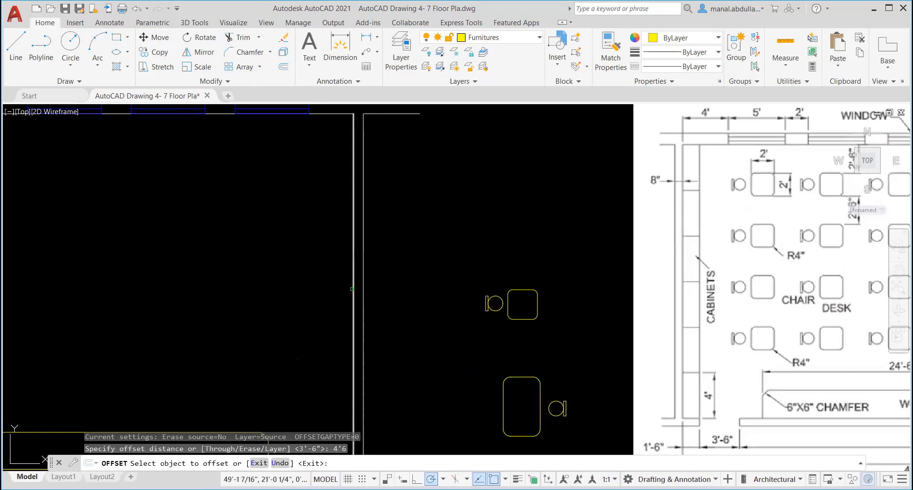
{"action": "left_click", "coordinate": [354, 279]}
{"action": "left_click", "coordinate": [253, 289]}
Step: Move the instructor desk and chair from the midpoint of the desk's left edge to the midpoint of the offset guide line
{"action": "scroll", "coordinate": [328, 289], "scroll_direction": "down", "scroll_amount": 3}
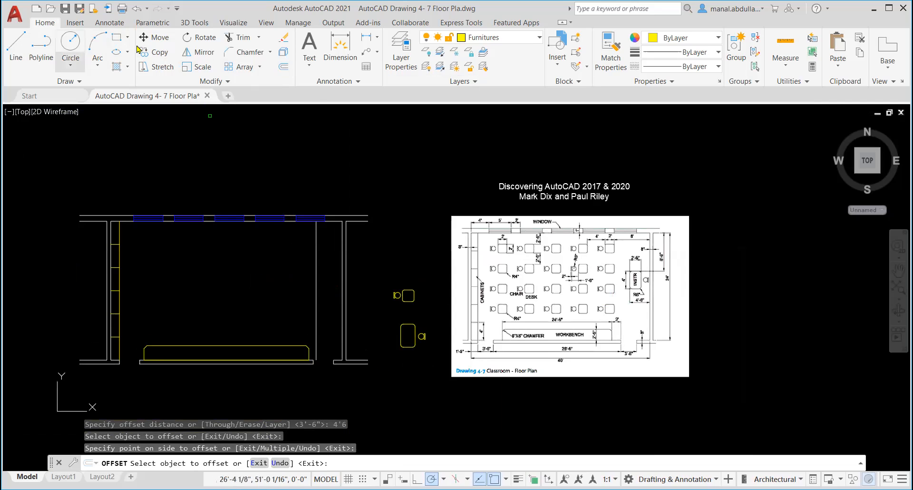
{"action": "left_click", "coordinate": [151, 37]}
{"action": "left_click", "coordinate": [434, 312]}
{"action": "left_click", "coordinate": [381, 379]}
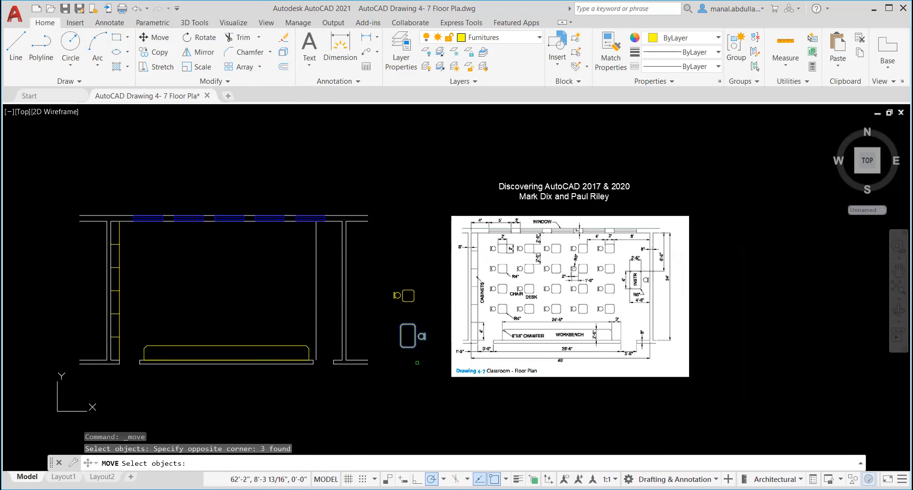
{"action": "key", "text": "Return"}
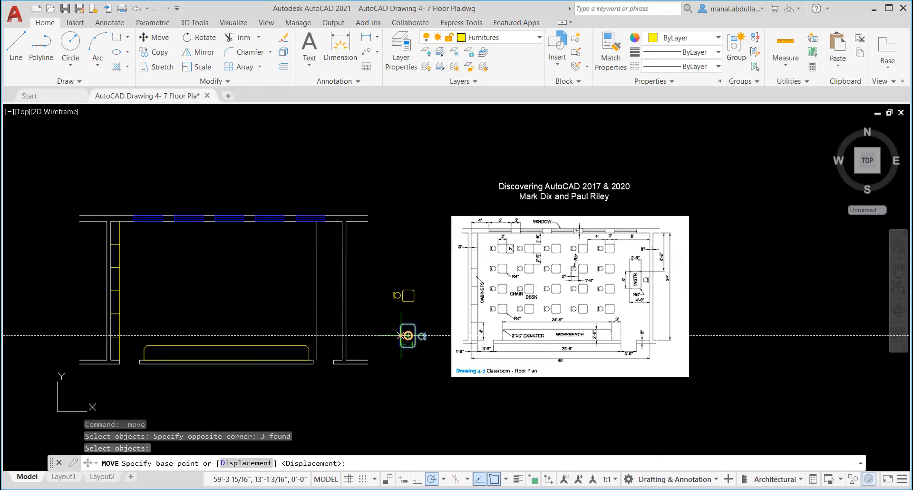
{"action": "left_click", "coordinate": [407, 335]}
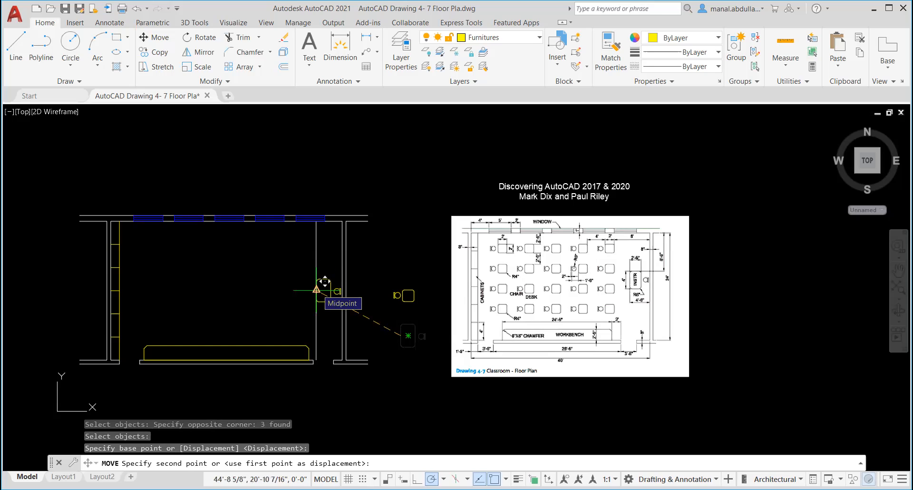
{"action": "left_click", "coordinate": [317, 290]}
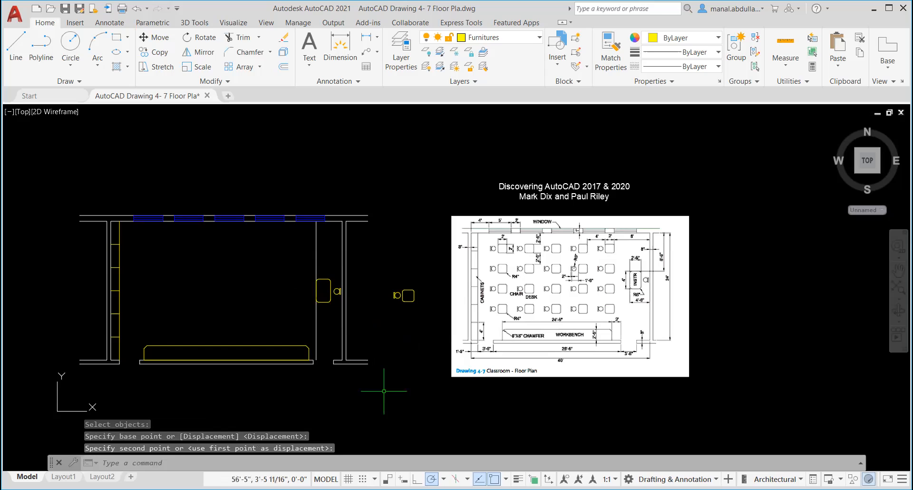
Step: Delete the vertical guide line at the instructor desk's left edge
{"action": "key", "text": "Escape"}
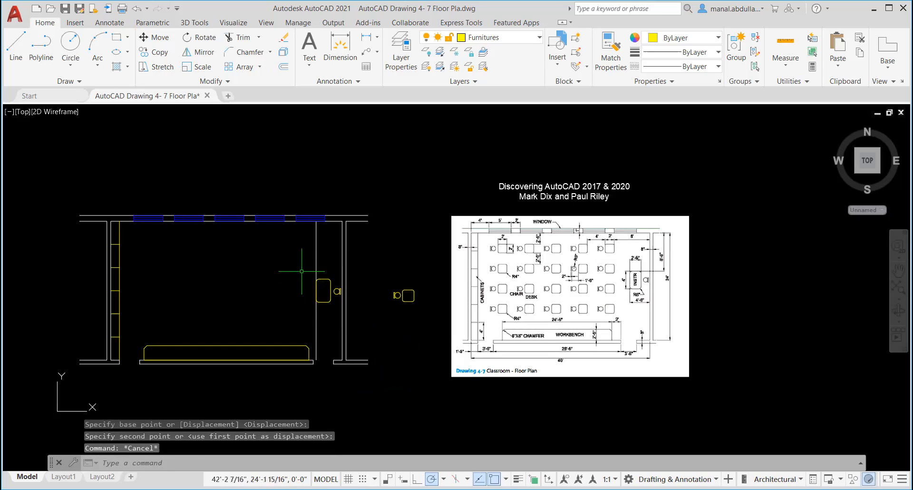
{"action": "left_click", "coordinate": [317, 258]}
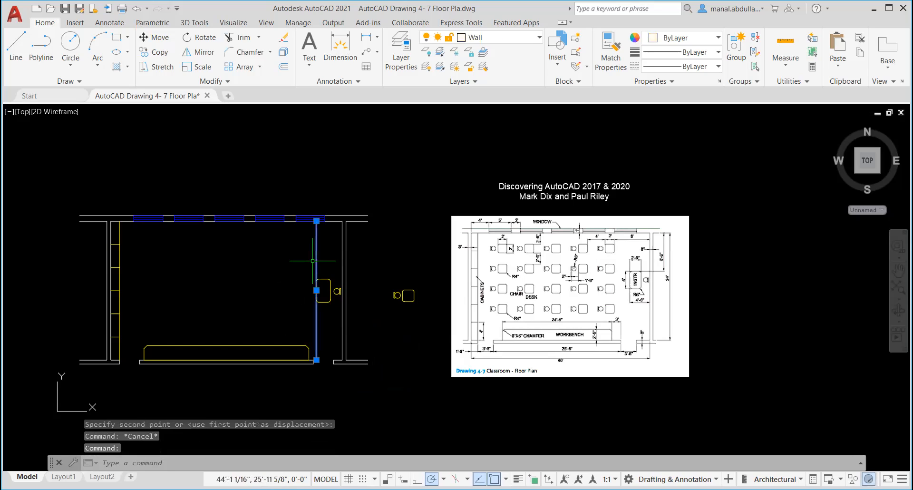
{"action": "key", "text": "Delete"}
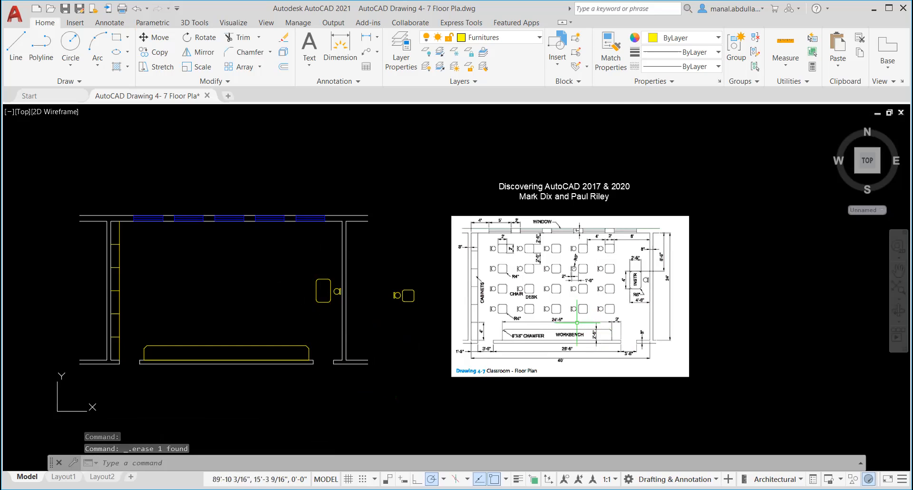
Step: Move the student desk and chair by the desk's centre into the room's lower-left area, just above the workbench's left end
{"action": "scroll", "coordinate": [576, 322], "scroll_direction": "up", "scroll_amount": 2}
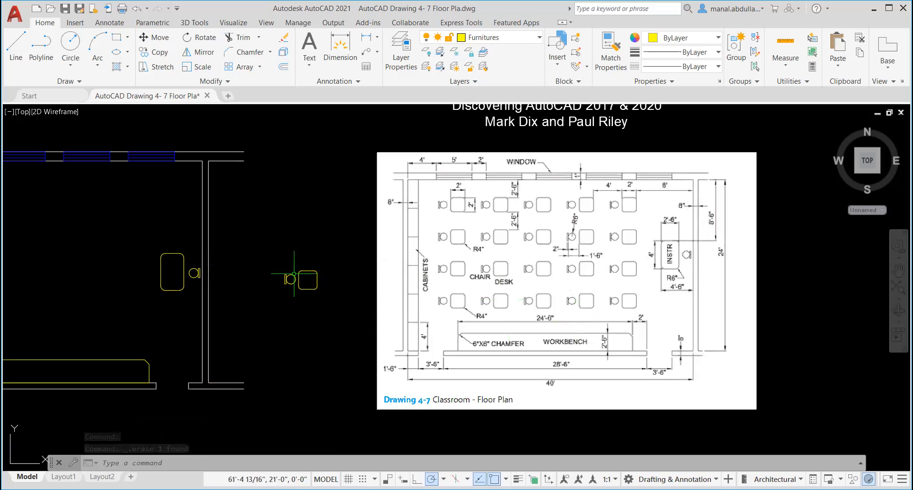
{"action": "left_click", "coordinate": [153, 38]}
{"action": "left_click", "coordinate": [334, 252]}
{"action": "left_click", "coordinate": [242, 335]}
{"action": "key", "text": "Return"}
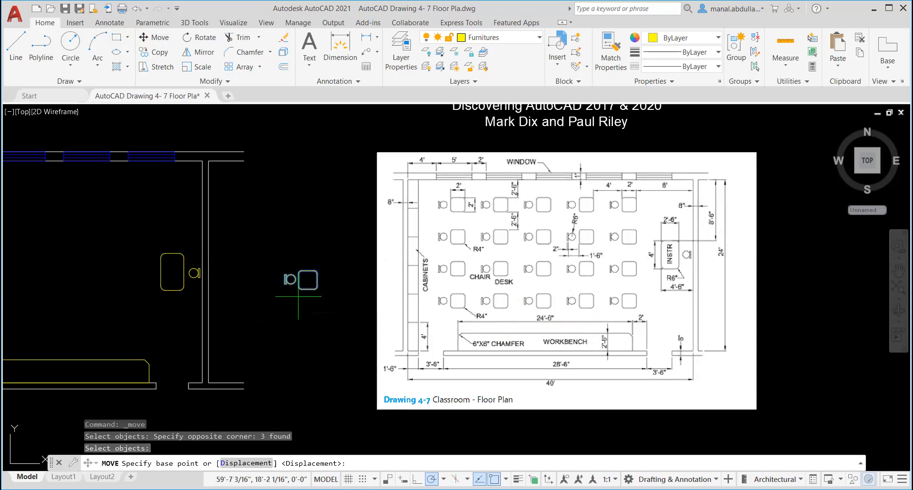
{"action": "left_click", "coordinate": [308, 280]}
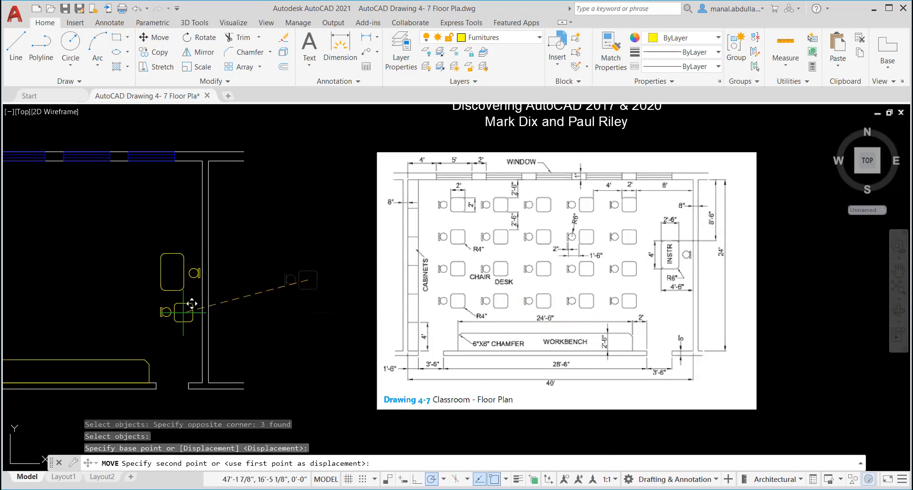
{"action": "middle_click_drag", "start_coordinate": [93, 297], "coordinate": [362, 292]}
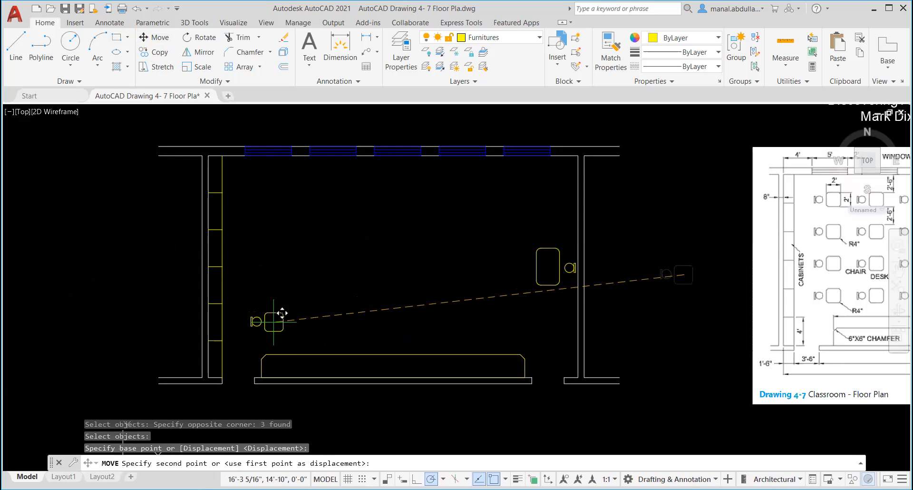
{"action": "left_click", "coordinate": [274, 321]}
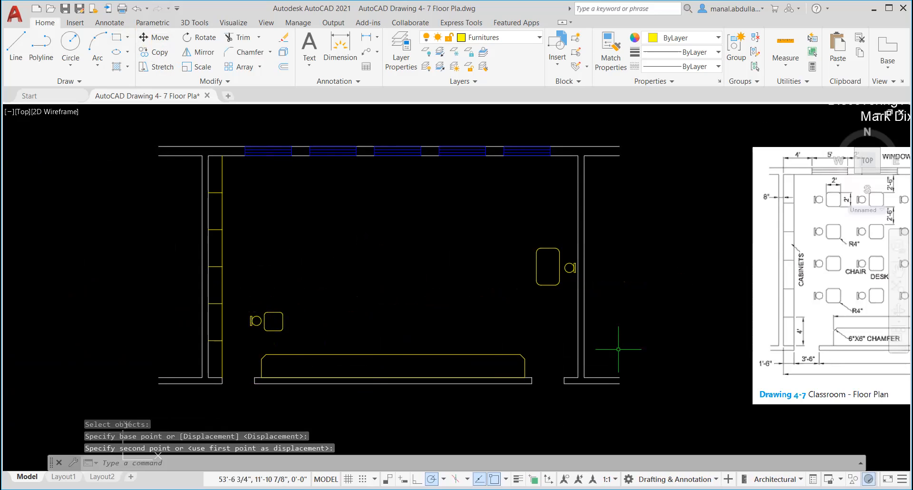
Step: Create a rectangular array of the student desk and chair with 5 columns and 4 rows
{"action": "middle_click_drag", "start_coordinate": [674, 352], "coordinate": [521, 363]}
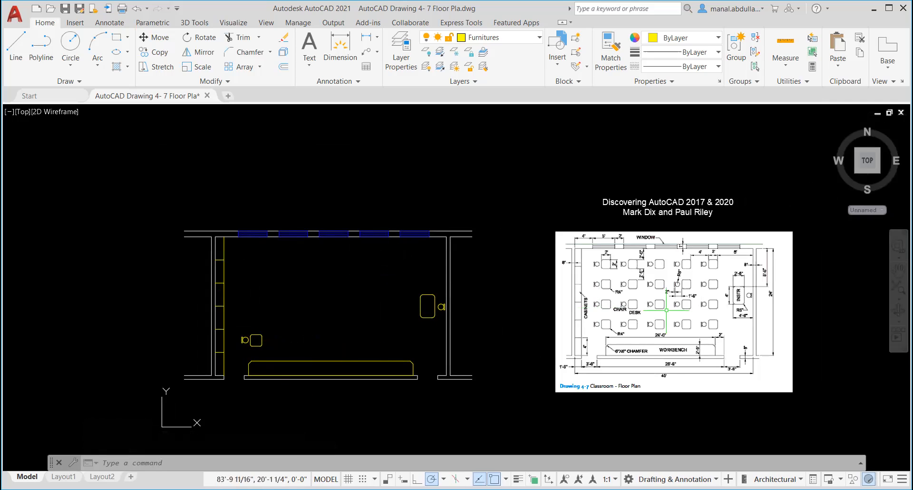
{"action": "scroll", "coordinate": [689, 310], "scroll_direction": "up", "scroll_amount": 4}
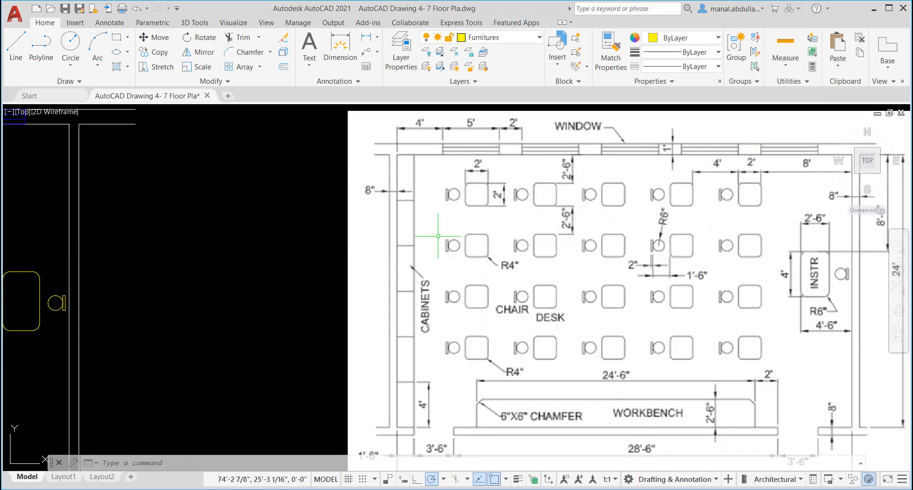
{"action": "scroll", "coordinate": [434, 239], "scroll_direction": "down", "scroll_amount": 2}
{"action": "mouse_move", "coordinate": [272, 261]}
{"action": "middle_mouse_down"}
{"action": "mouse_move", "coordinate": [538, 263]}
{"action": "mouse_move", "coordinate": [541, 248]}
{"action": "mouse_move", "coordinate": [541, 262]}
{"action": "middle_mouse_up"}
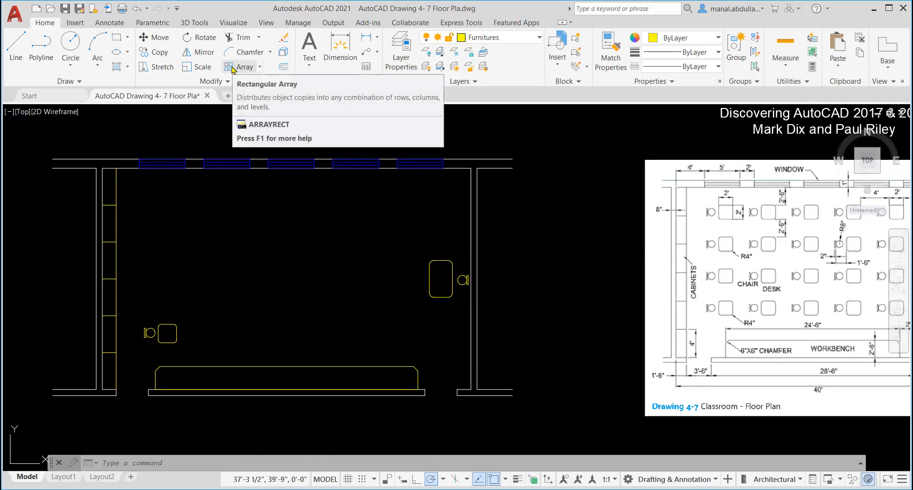
{"action": "left_click", "coordinate": [233, 69]}
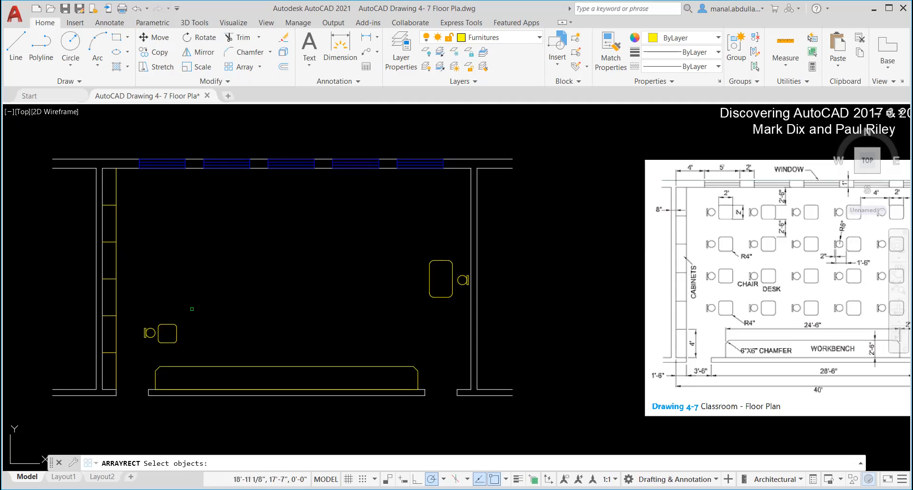
{"action": "left_click", "coordinate": [191, 309]}
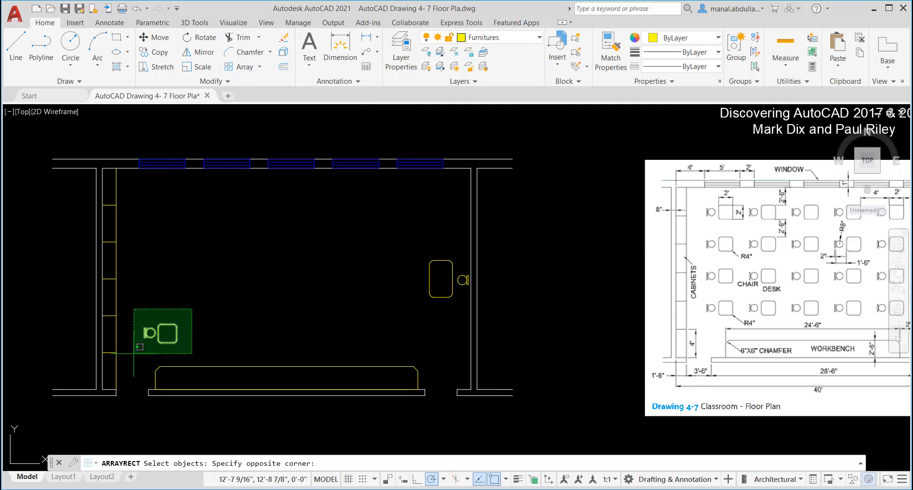
{"action": "left_click", "coordinate": [134, 353]}
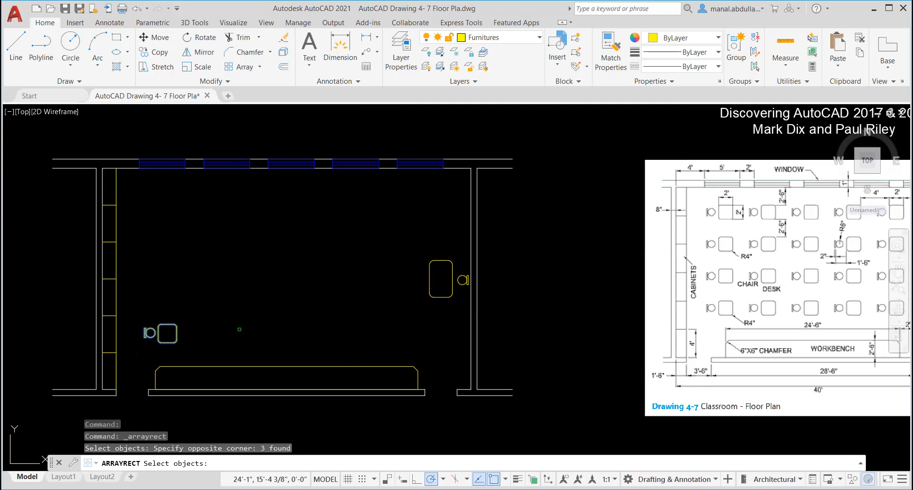
{"action": "key", "text": "Return"}
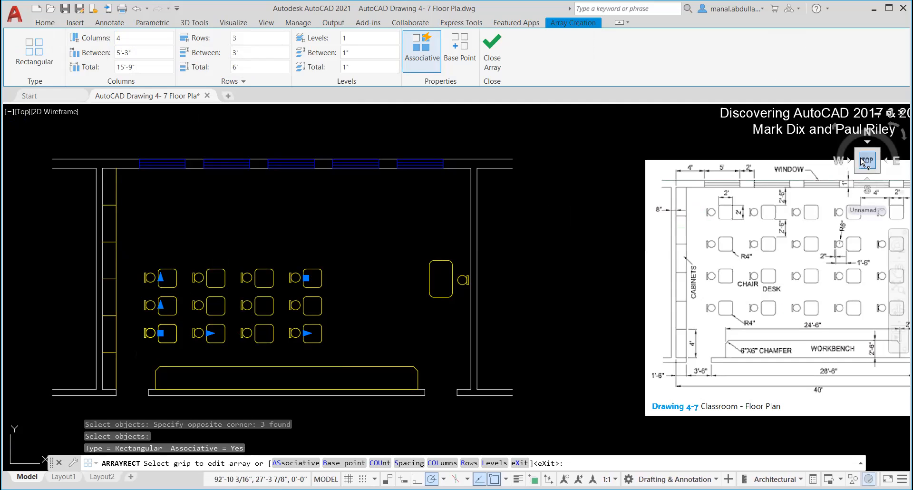
{"action": "left_click", "coordinate": [133, 37]}
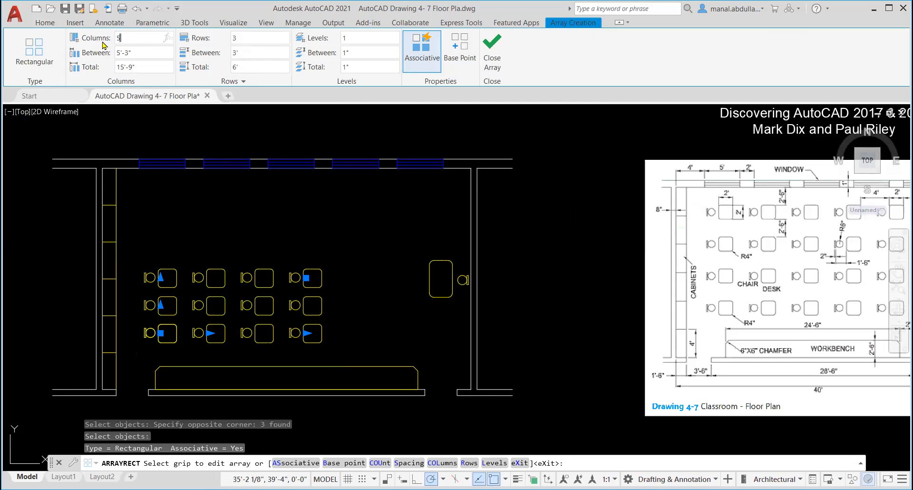
{"action": "type", "text": "5"}
{"action": "key", "text": "Return"}
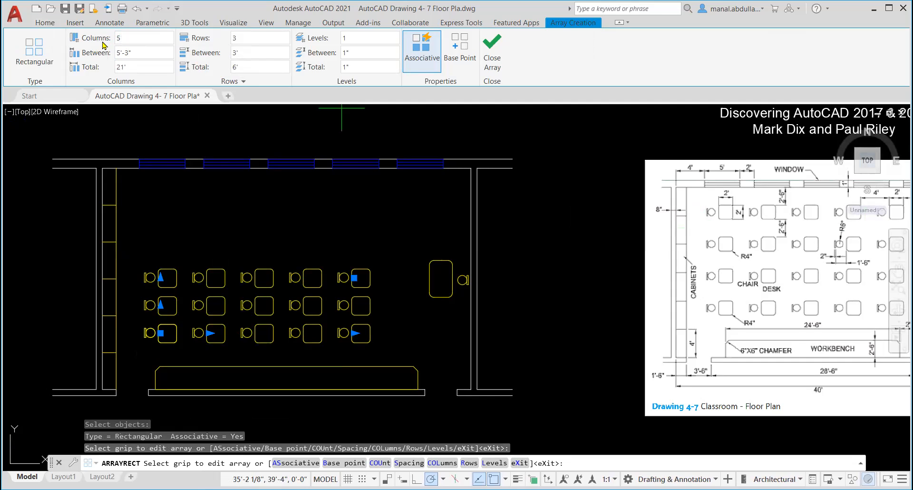
{"action": "left_click", "coordinate": [267, 38]}
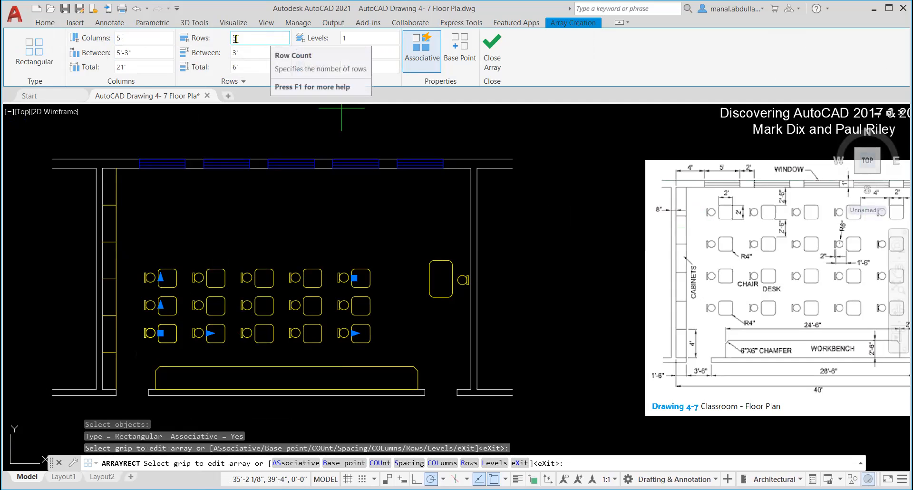
{"action": "type", "text": "4"}
{"action": "key", "text": "Return"}
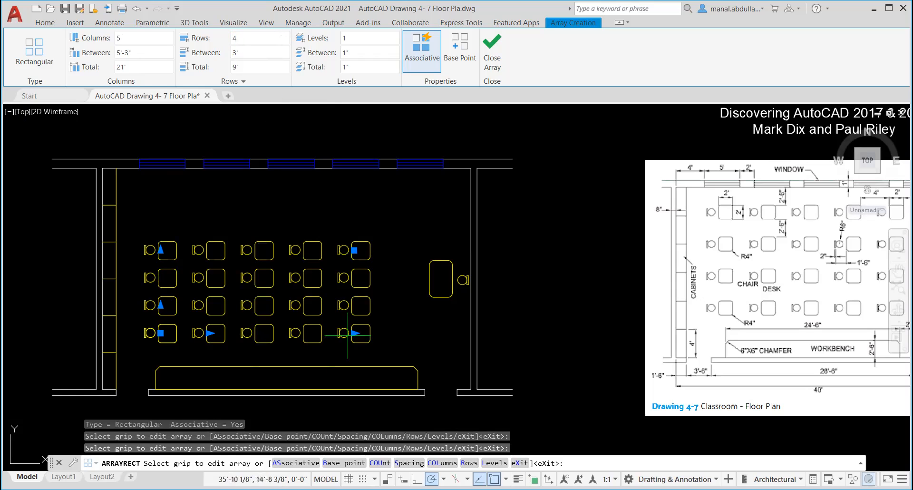
Step: Set the student desk array's column spacing to 6' and row spacing to 4'-6", and finish the array
{"action": "left_click", "coordinate": [126, 53]}
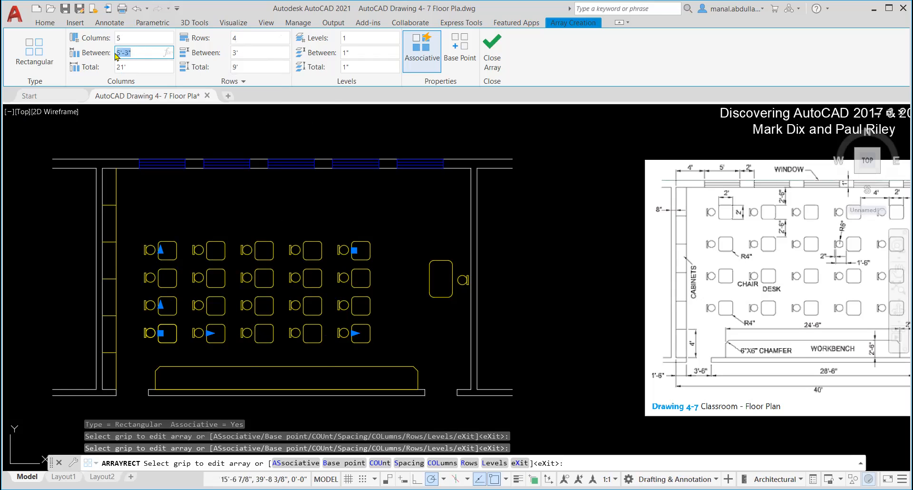
{"action": "type", "text": "6'"}
{"action": "key", "text": "Return"}
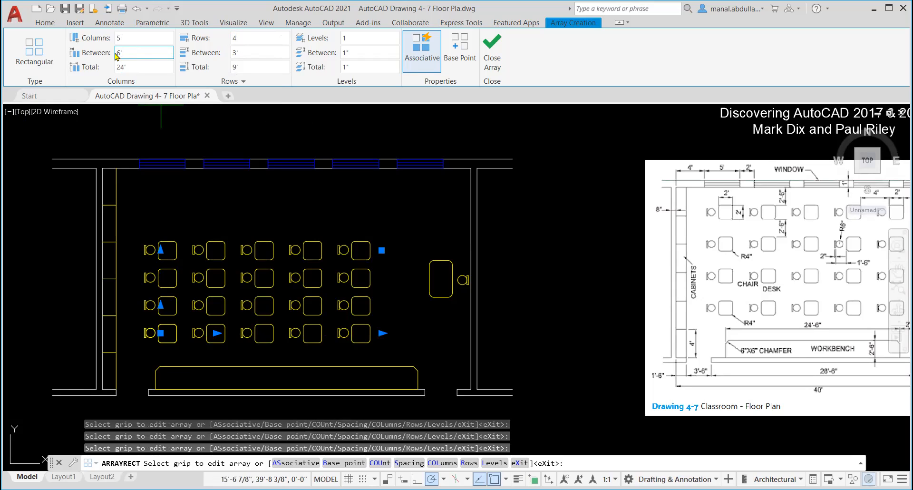
{"action": "left_click", "coordinate": [143, 66]}
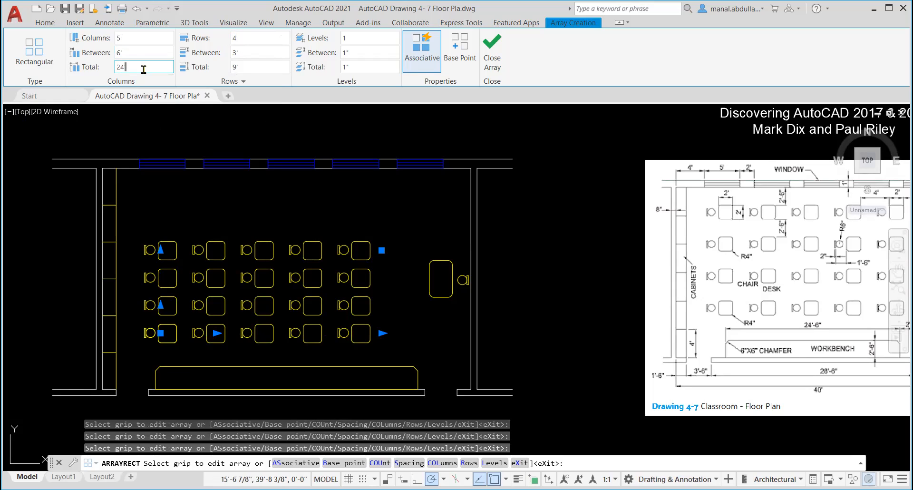
{"action": "left_click", "coordinate": [251, 53]}
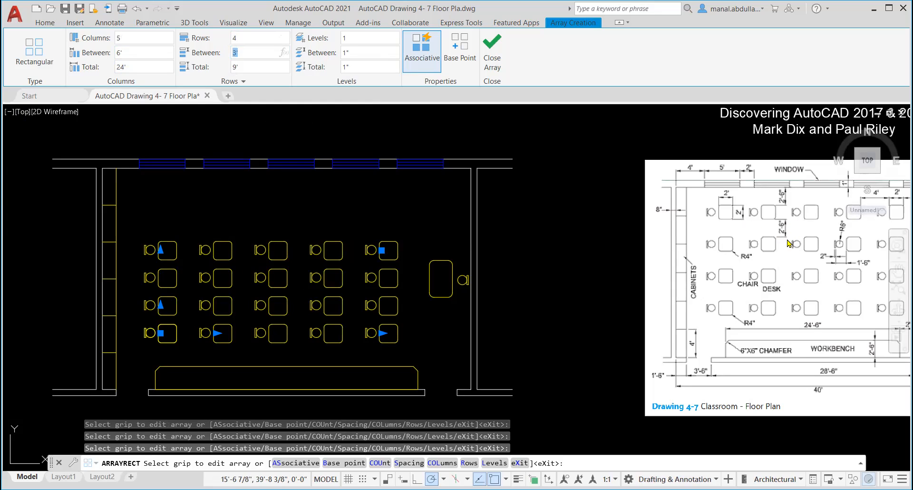
{"action": "type", "text": "4"}
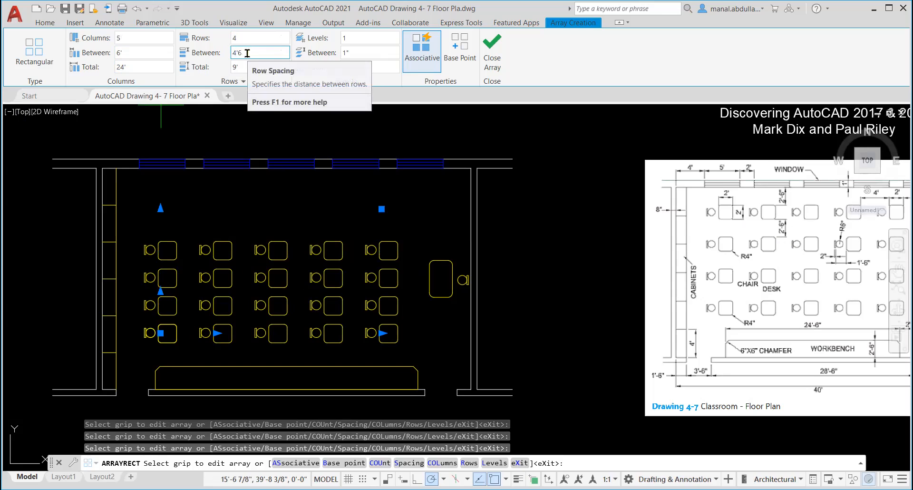
{"action": "key", "text": "Return"}
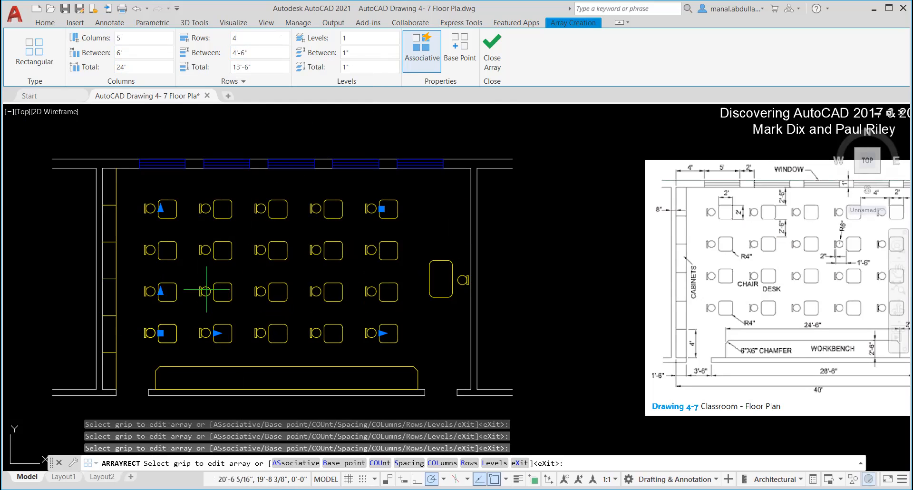
{"action": "left_click", "coordinate": [496, 58]}
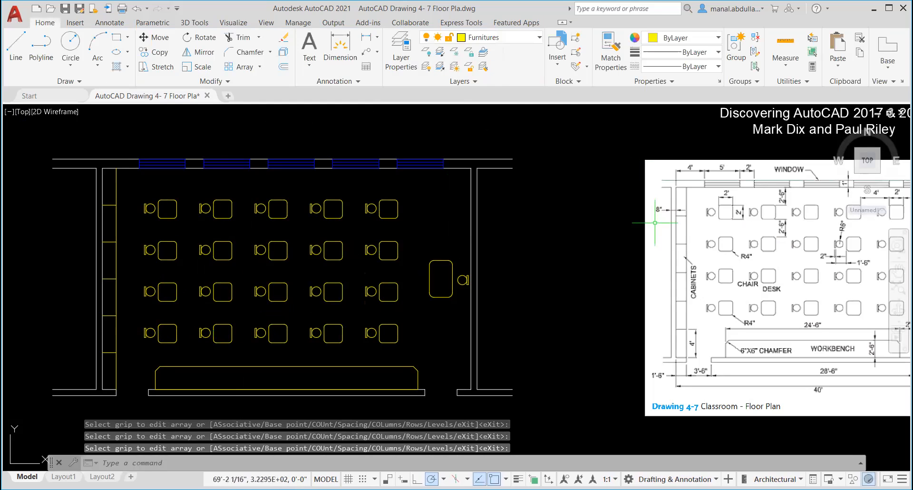
Step: Draw a guide line from the room's upper-right inner corner to the relative point @-8',-2'6
{"action": "scroll", "coordinate": [608, 299], "scroll_direction": "down", "scroll_amount": 2}
{"action": "middle_click_drag", "start_coordinate": [616, 302], "coordinate": [456, 301]}
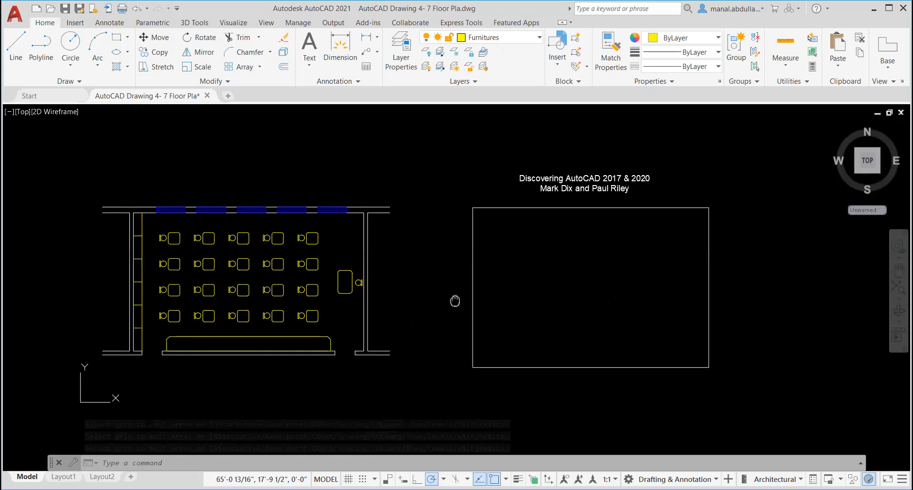
{"action": "scroll", "coordinate": [619, 276], "scroll_direction": "up", "scroll_amount": 4}
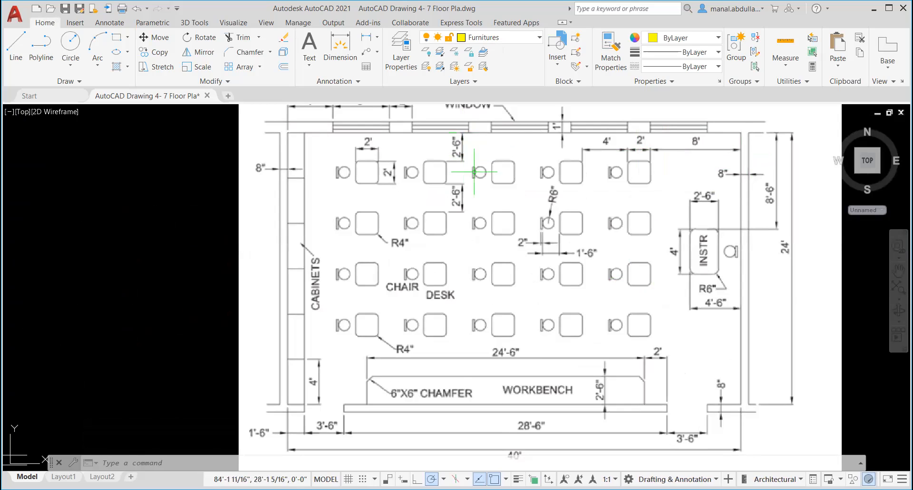
{"action": "scroll", "coordinate": [518, 230], "scroll_direction": "down", "scroll_amount": 2}
{"action": "middle_click_drag", "start_coordinate": [238, 257], "coordinate": [596, 266]}
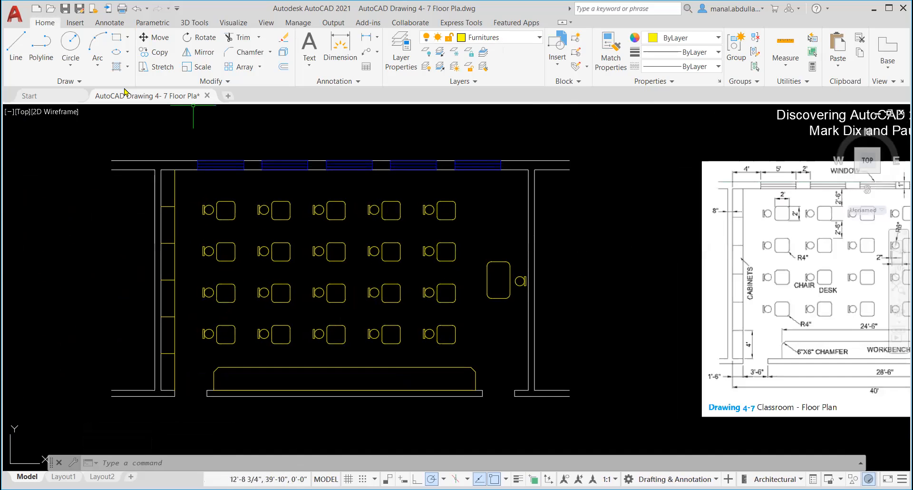
{"action": "left_click", "coordinate": [16, 47]}
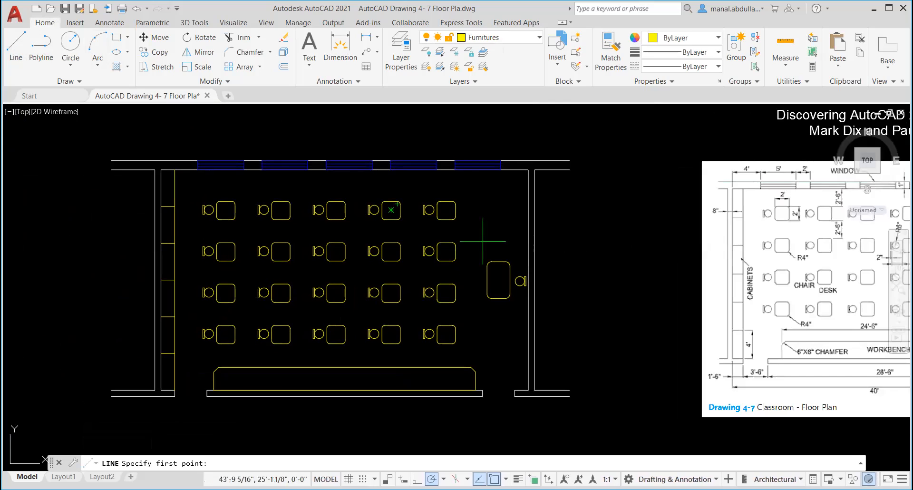
{"action": "left_click", "coordinate": [528, 170]}
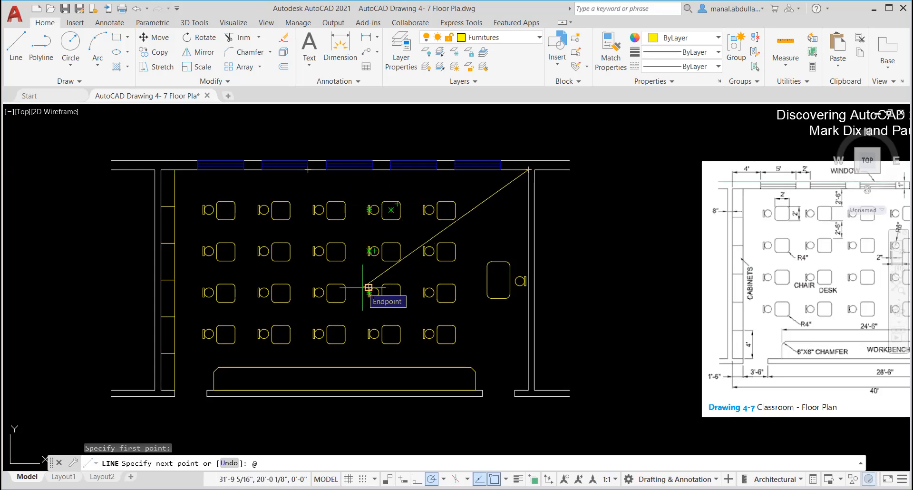
{"action": "type", "text": "-8',-2'6"}
{"action": "key", "text": "Return"}
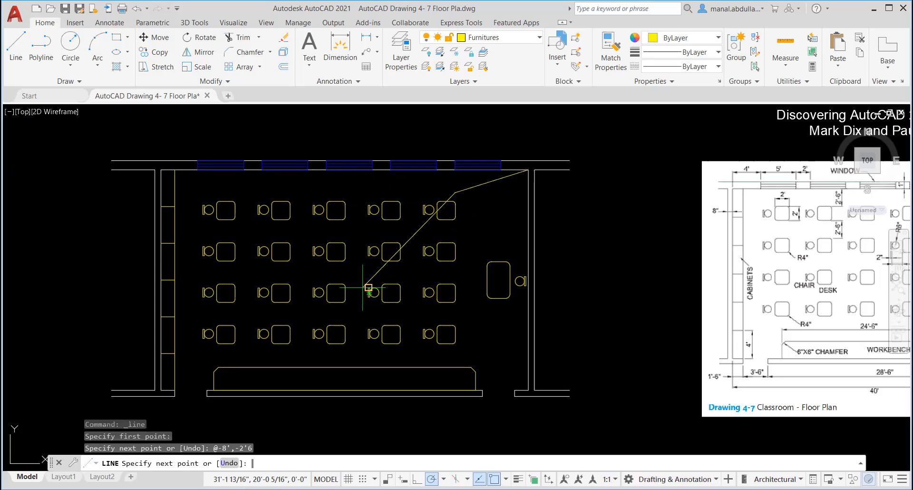
{"action": "key", "text": "Return"}
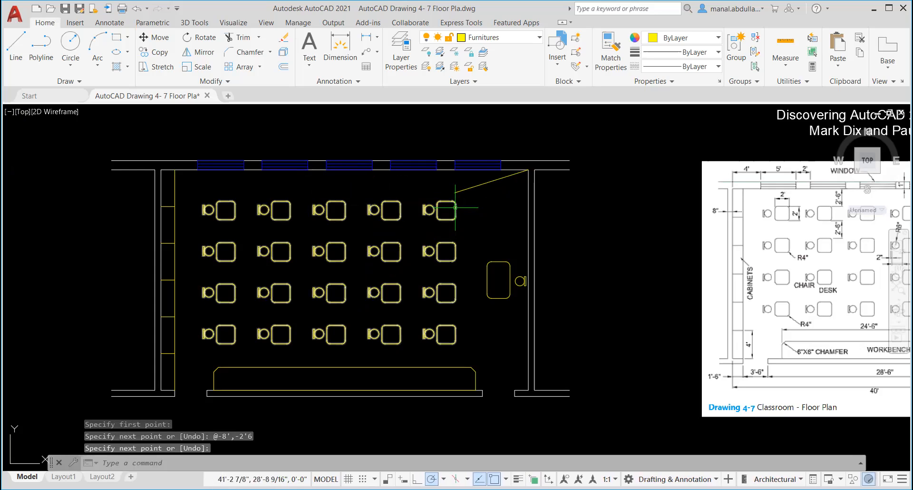
Step: Move the student desk array from the upper-right corner of its top-right desk to the free end of the diagonal guide line
{"action": "left_click", "coordinate": [153, 37]}
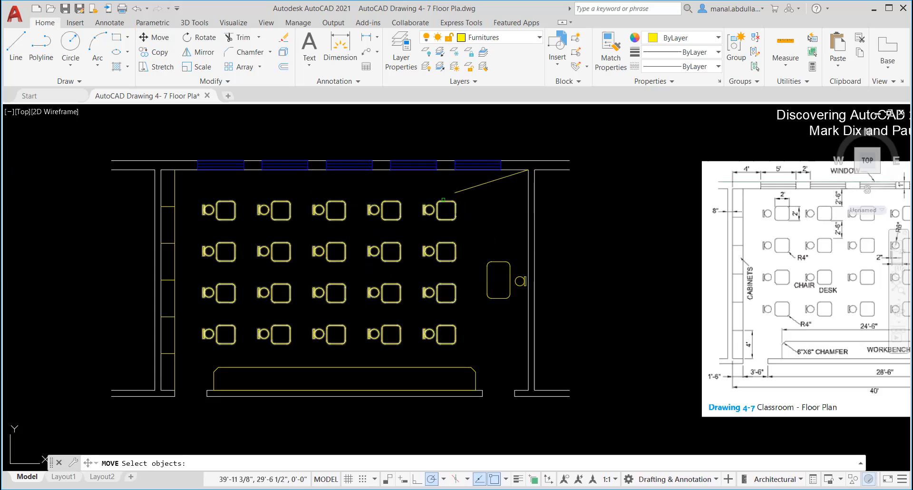
{"action": "left_click", "coordinate": [443, 200]}
{"action": "key", "text": "Return"}
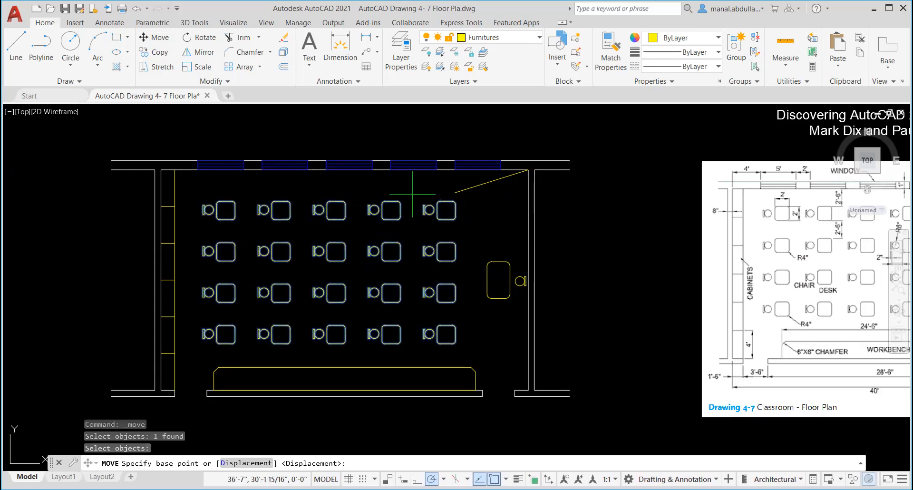
{"action": "left_click", "coordinate": [452, 204]}
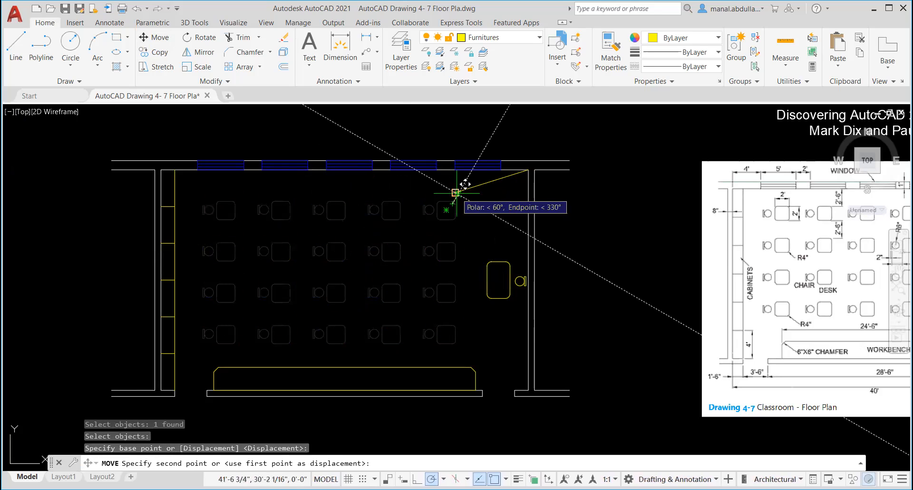
{"action": "left_click", "coordinate": [458, 194]}
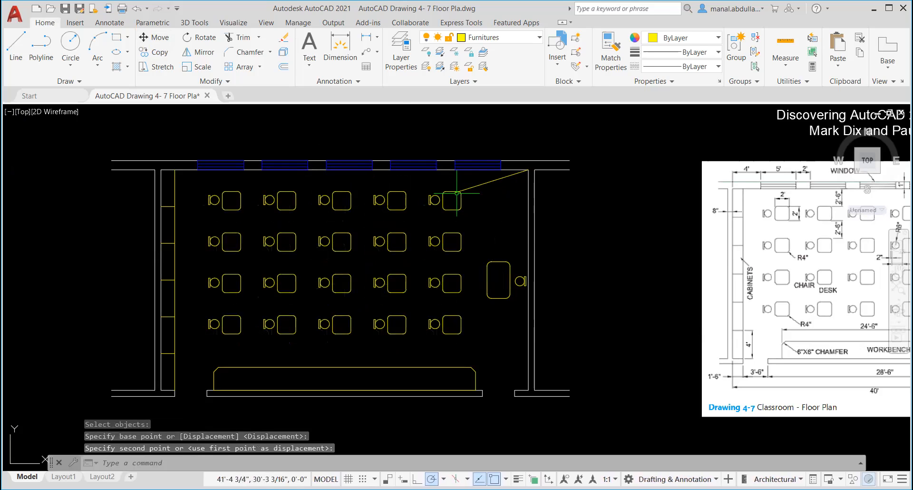
Step: Delete the diagonal guide line between the room corner and the student desk array
{"action": "left_click", "coordinate": [486, 182]}
{"action": "key", "text": "Delete"}
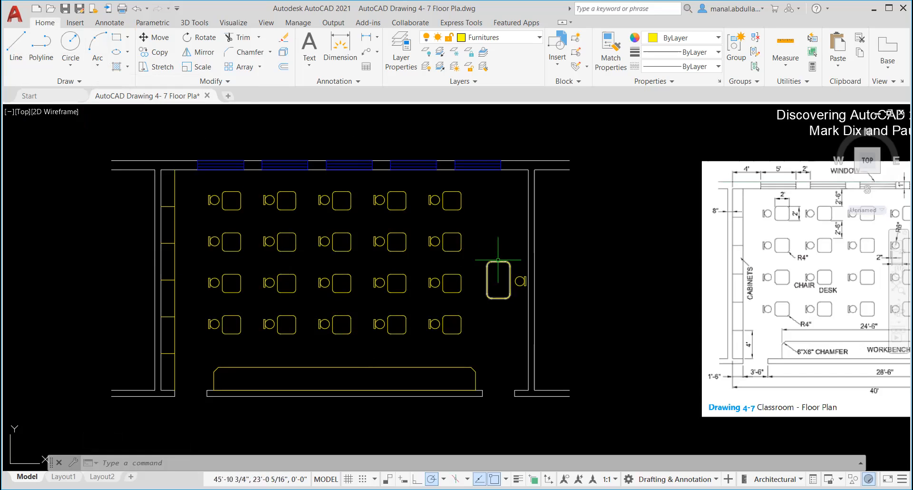
{"action": "scroll", "coordinate": [657, 337], "scroll_direction": "down", "scroll_amount": 2}
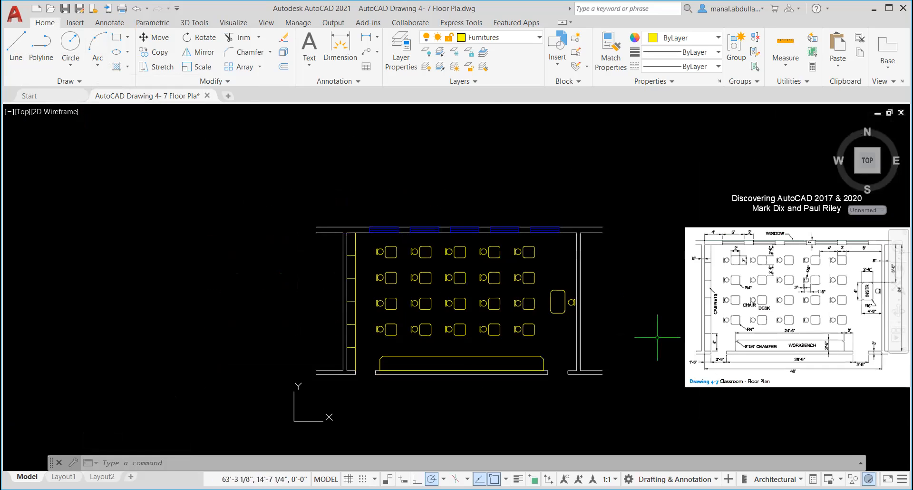
{"action": "middle_click_drag", "start_coordinate": [658, 338], "coordinate": [456, 341]}
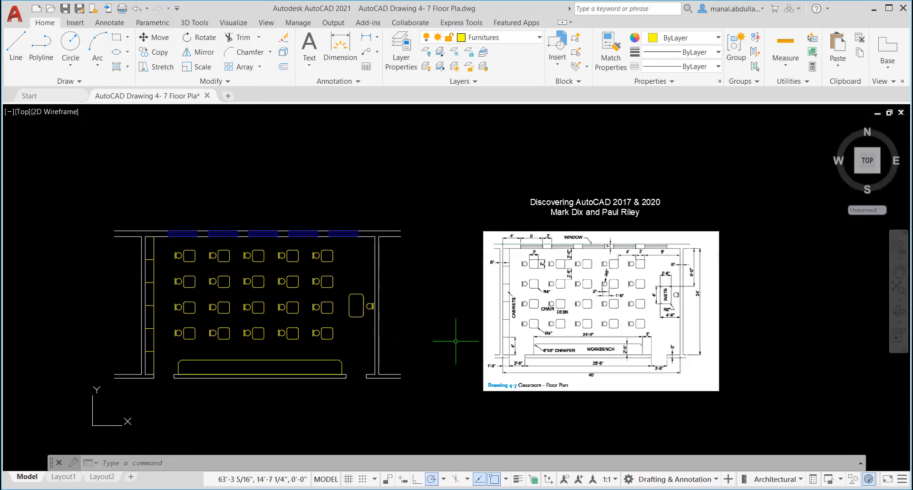